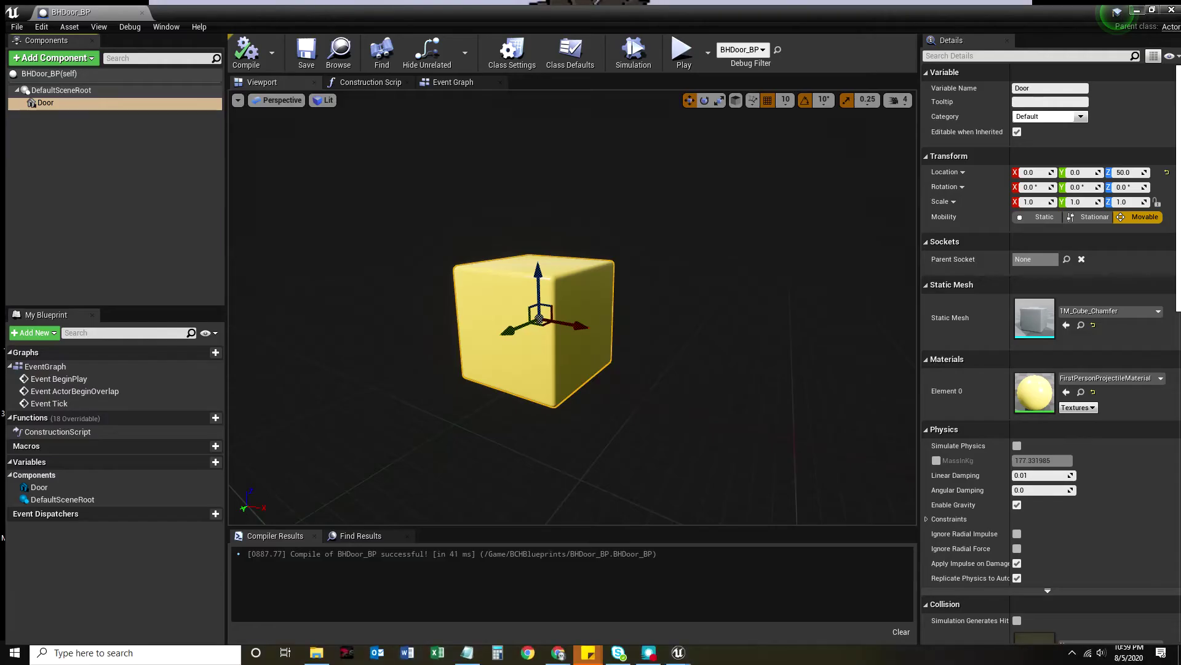
# Step: Return to the level and inspect the yellow door cubes, the first-person character and the floor by selecting each one
pyautogui.click(1166, 5)
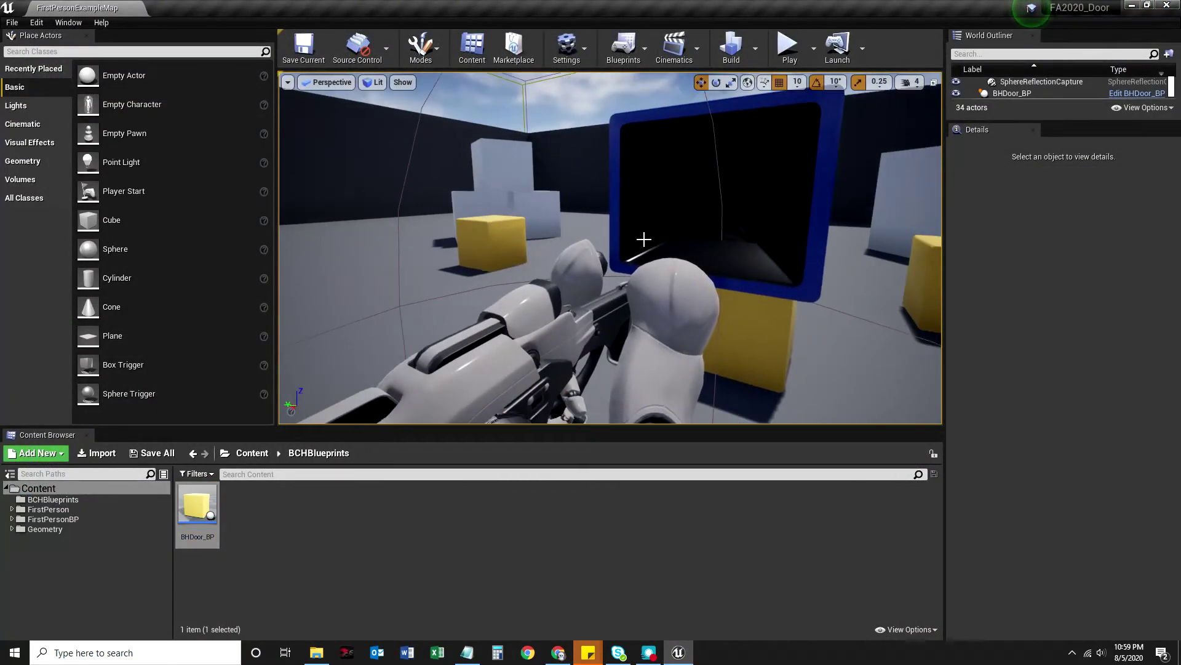
pyautogui.moveTo(644, 239)
pyautogui.mouseDown(button='right')
pyautogui.moveTo(609, 246)
pyautogui.moveTo(644, 239)
pyautogui.mouseUp(button='right')
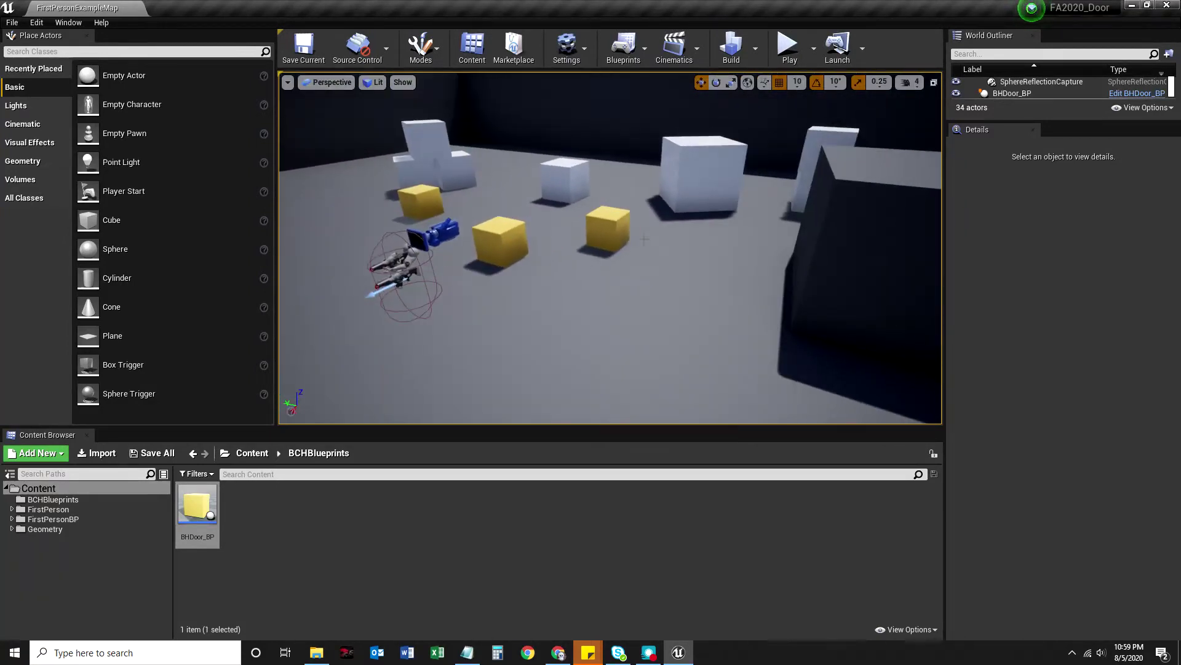
pyautogui.click(516, 231)
pyautogui.click(608, 219)
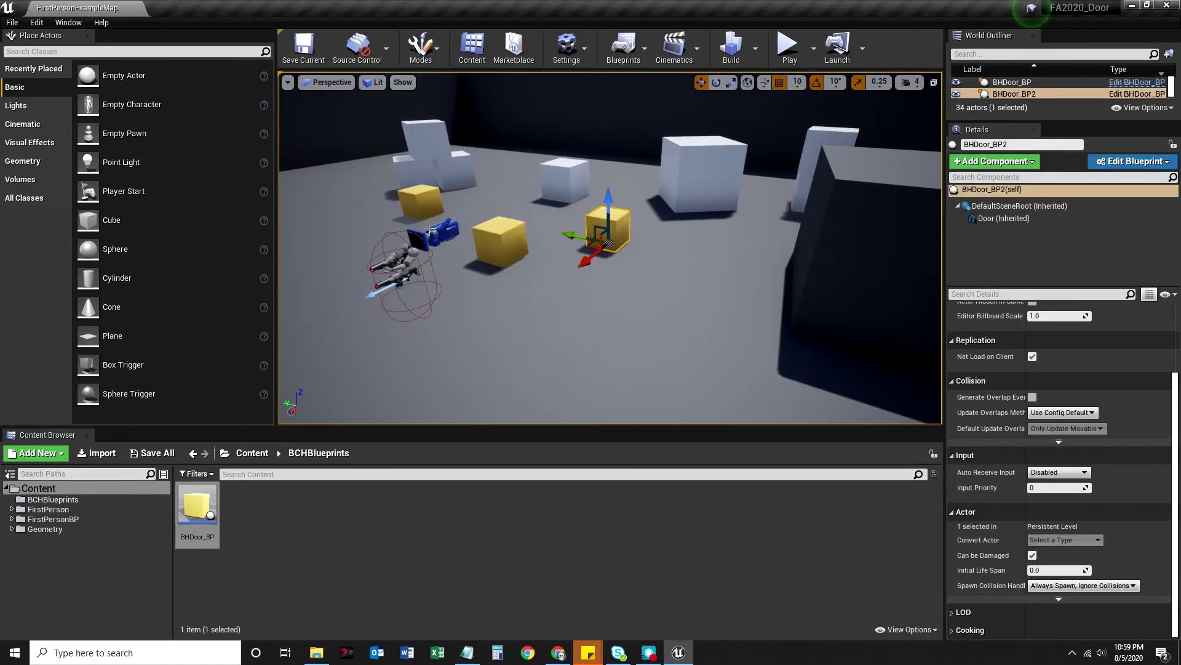
pyautogui.click(433, 237)
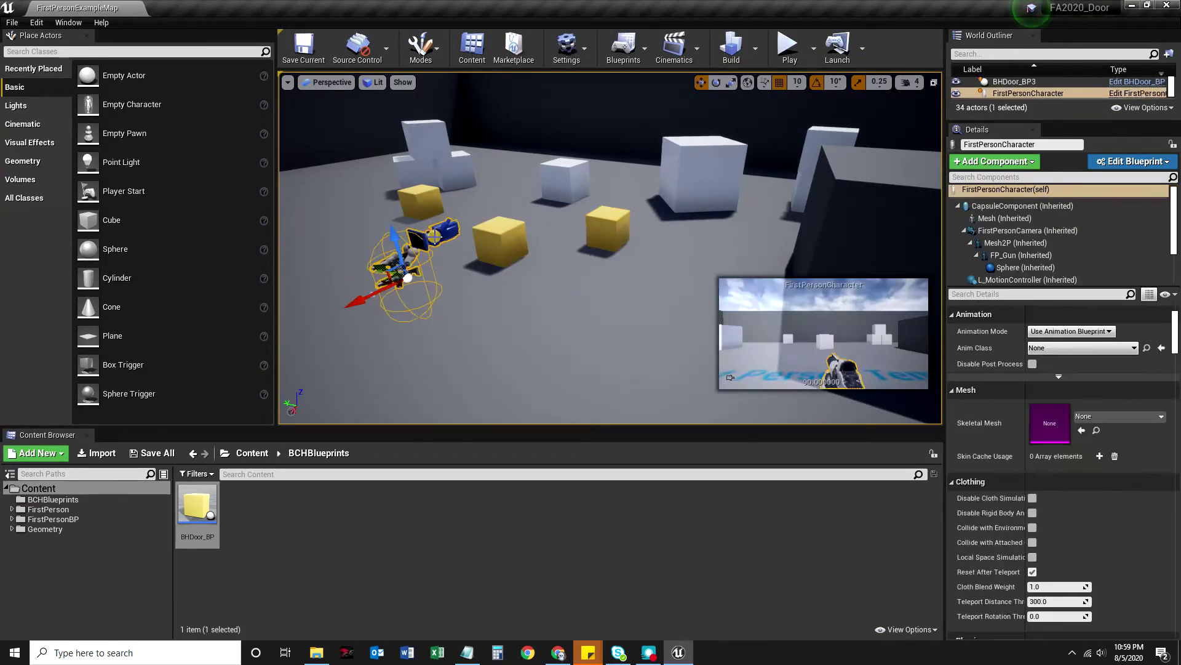
pyautogui.click(431, 343)
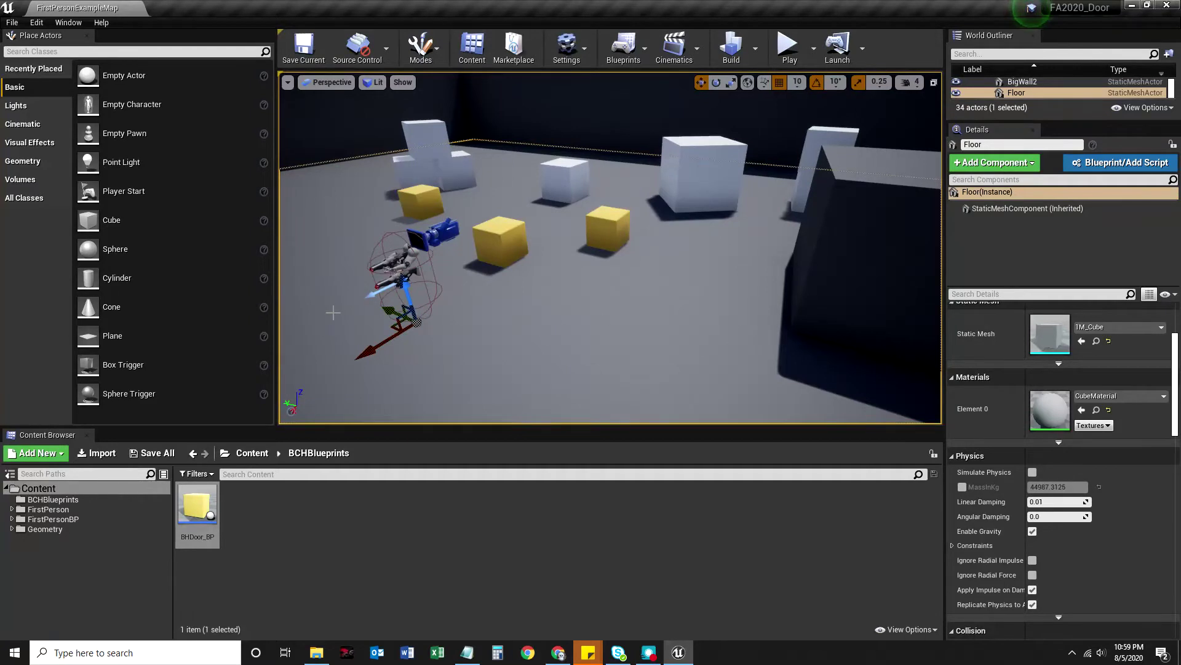
pyautogui.click(425, 237)
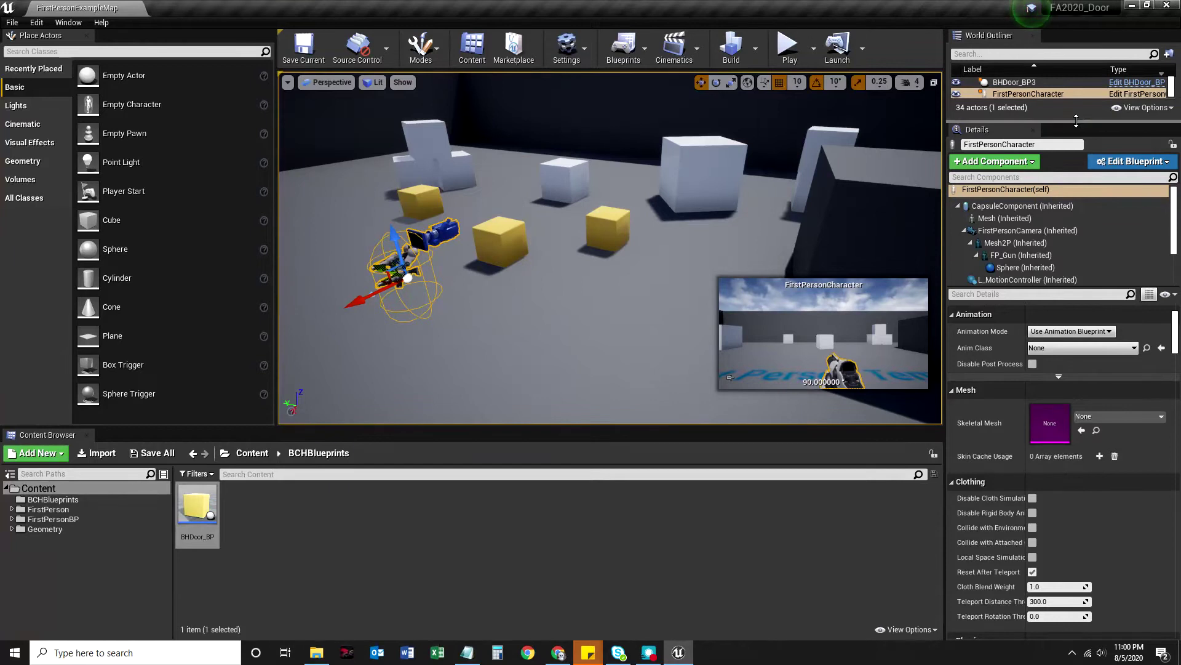
# Step: Locate FirstPersonCharacter in the list of level actors and enlarge its component tree to show all inherited components
pyautogui.moveTo(1078, 118); pyautogui.dragTo(1076, 300)
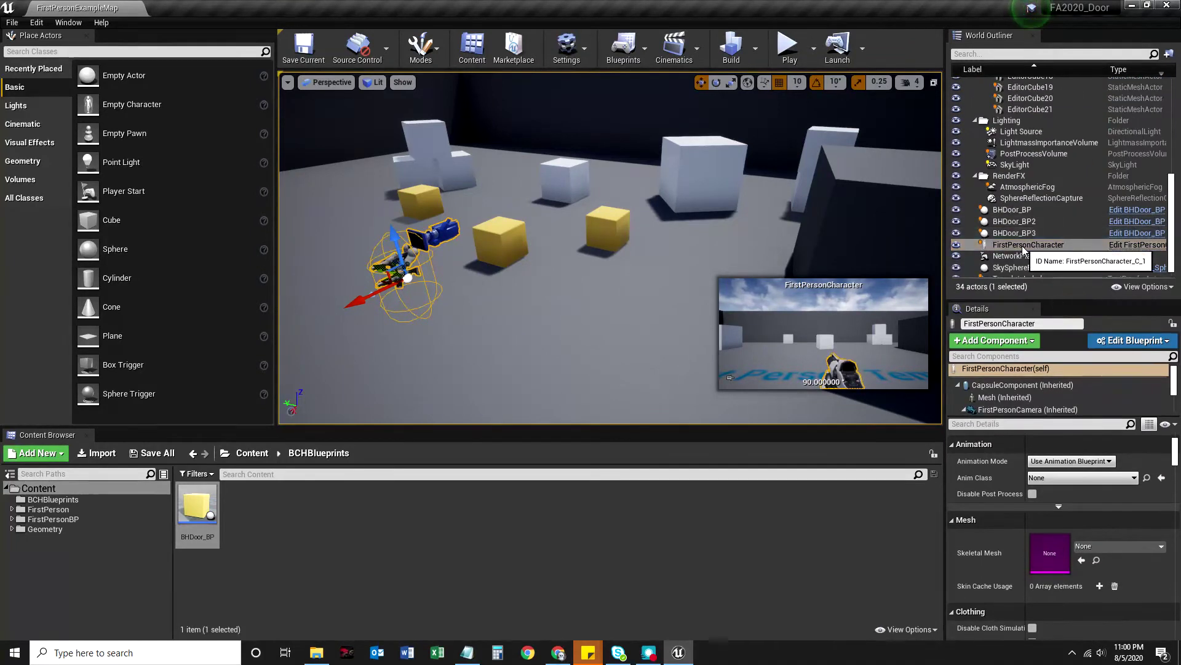
pyautogui.click(1003, 248)
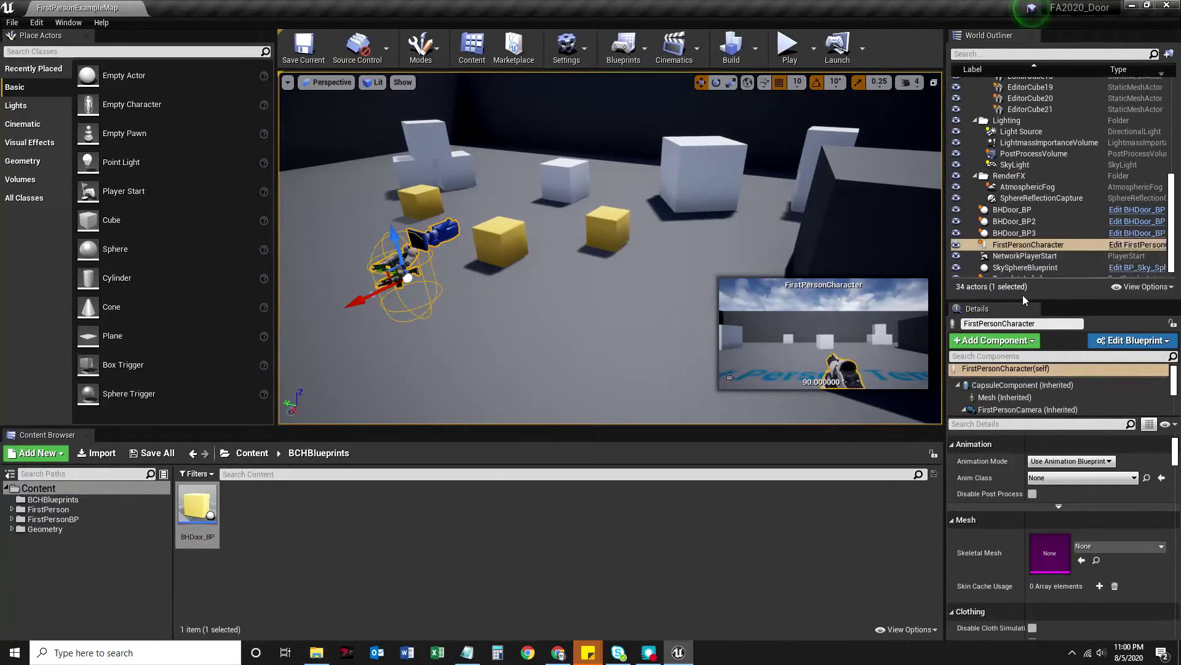
pyautogui.moveTo(1022, 296); pyautogui.dragTo(1022, 107)
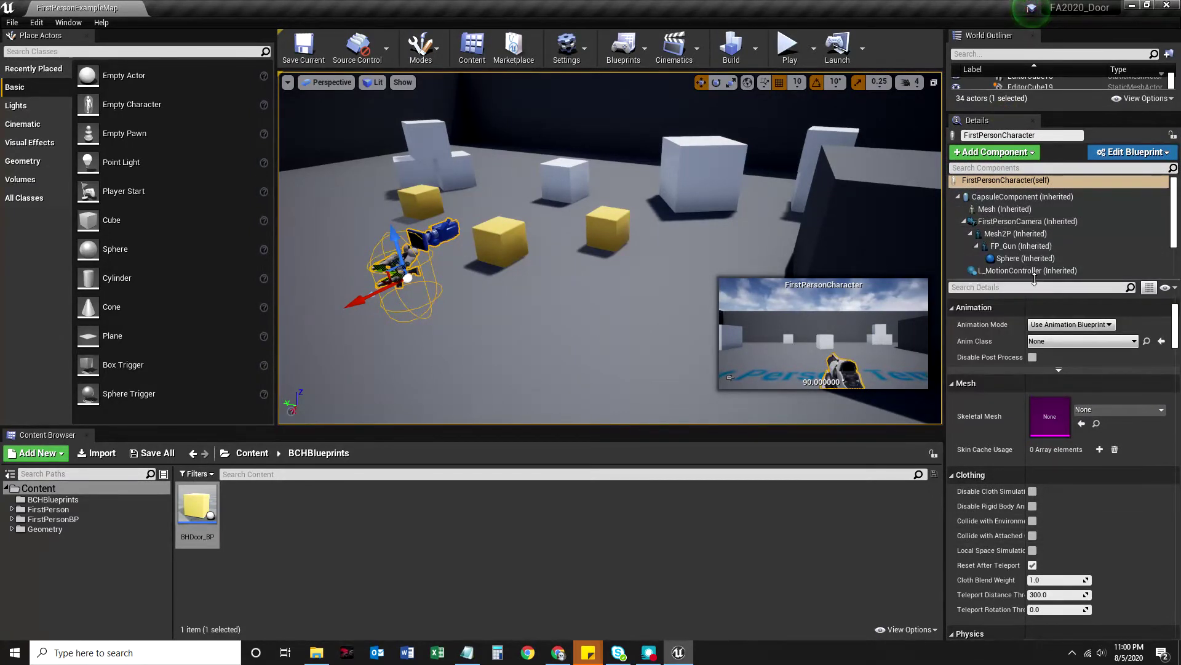
pyautogui.moveTo(1035, 282); pyautogui.dragTo(1030, 351)
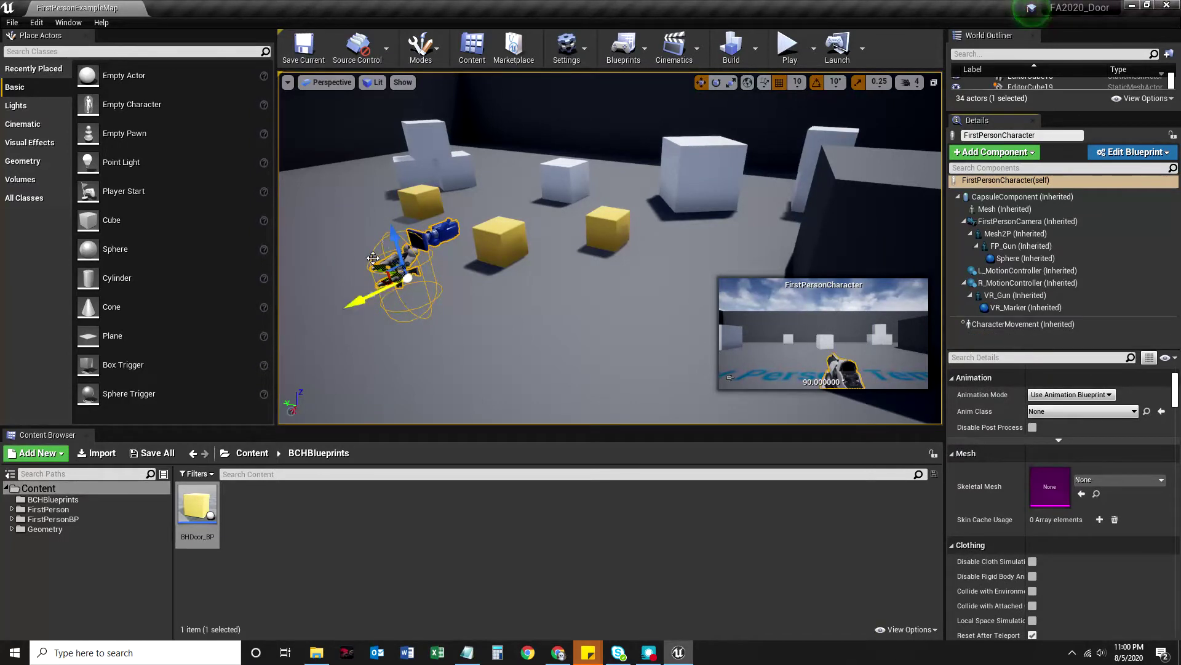
# Step: Examine each FirstPersonCharacter component from the capsule to VR_Marker, and compare them with the components of the nearest yellow door cube
pyautogui.click(1015, 181)
pyautogui.click(1002, 198)
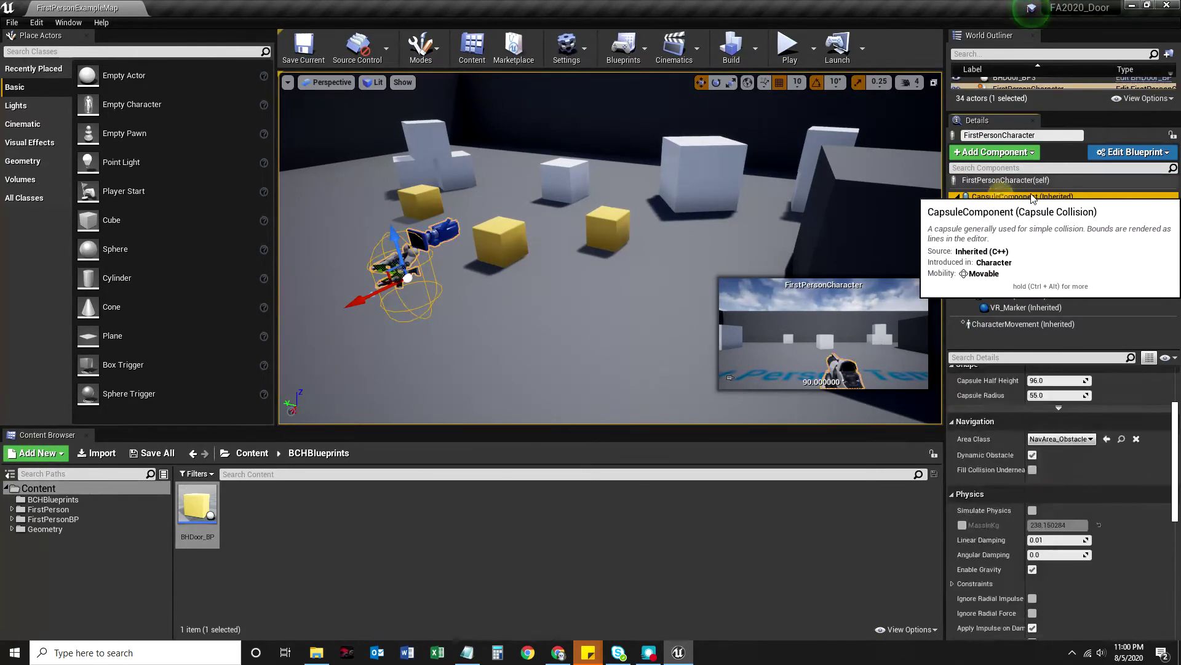
pyautogui.click(987, 211)
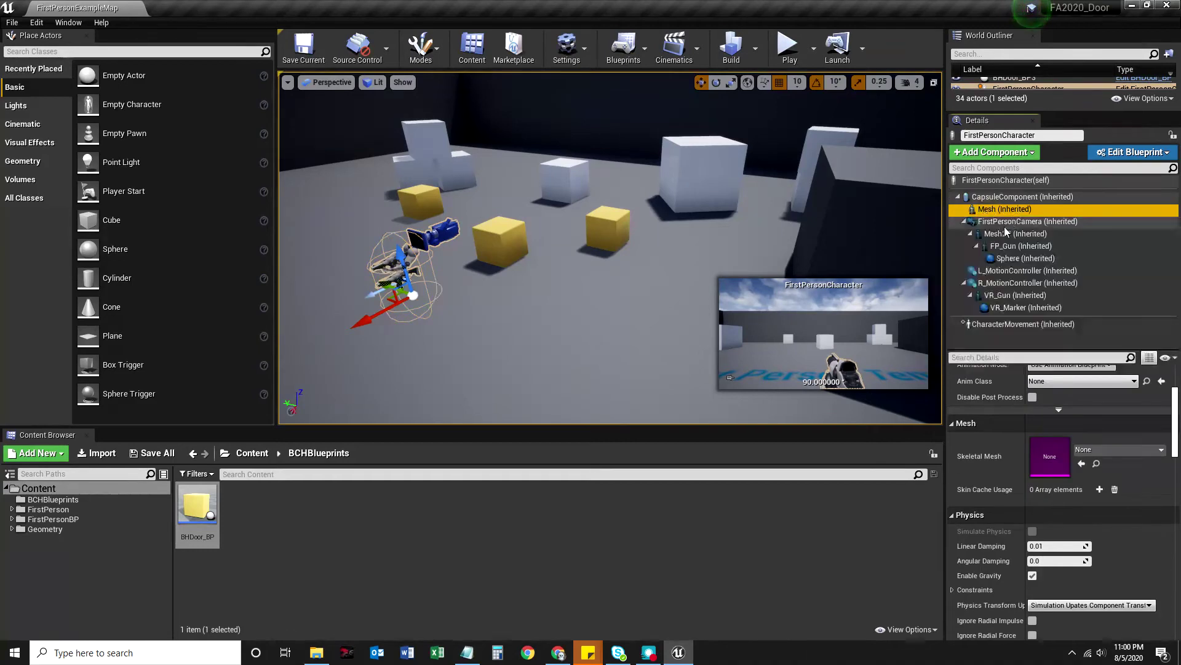
pyautogui.click(1009, 222)
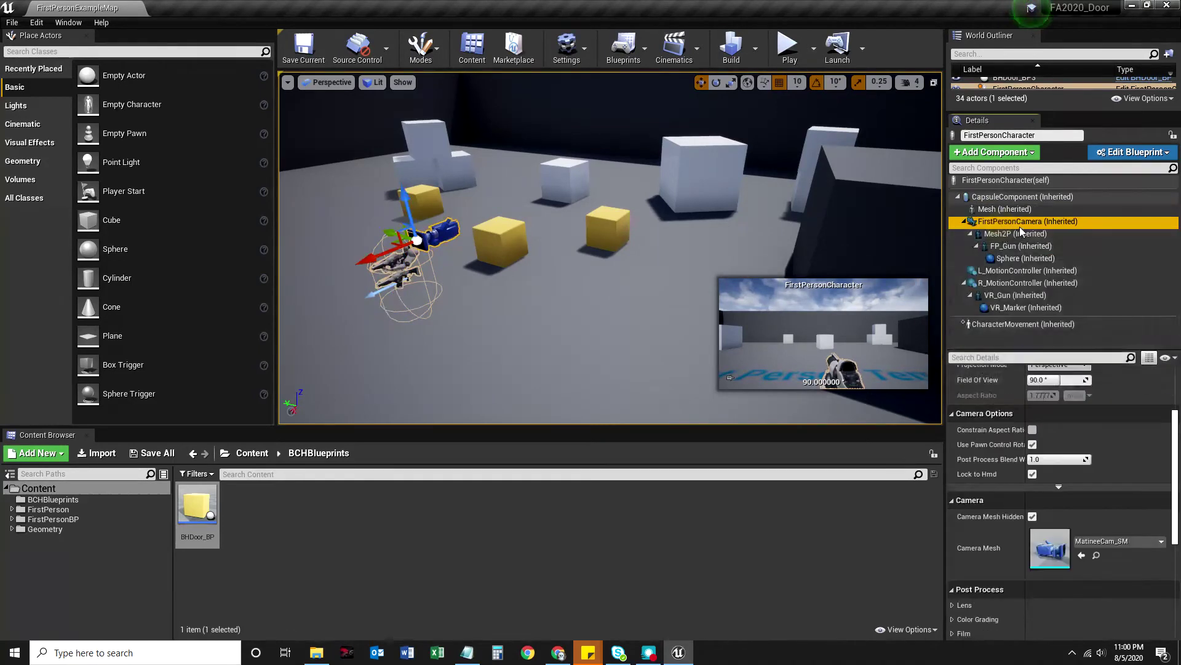
pyautogui.click(1015, 234)
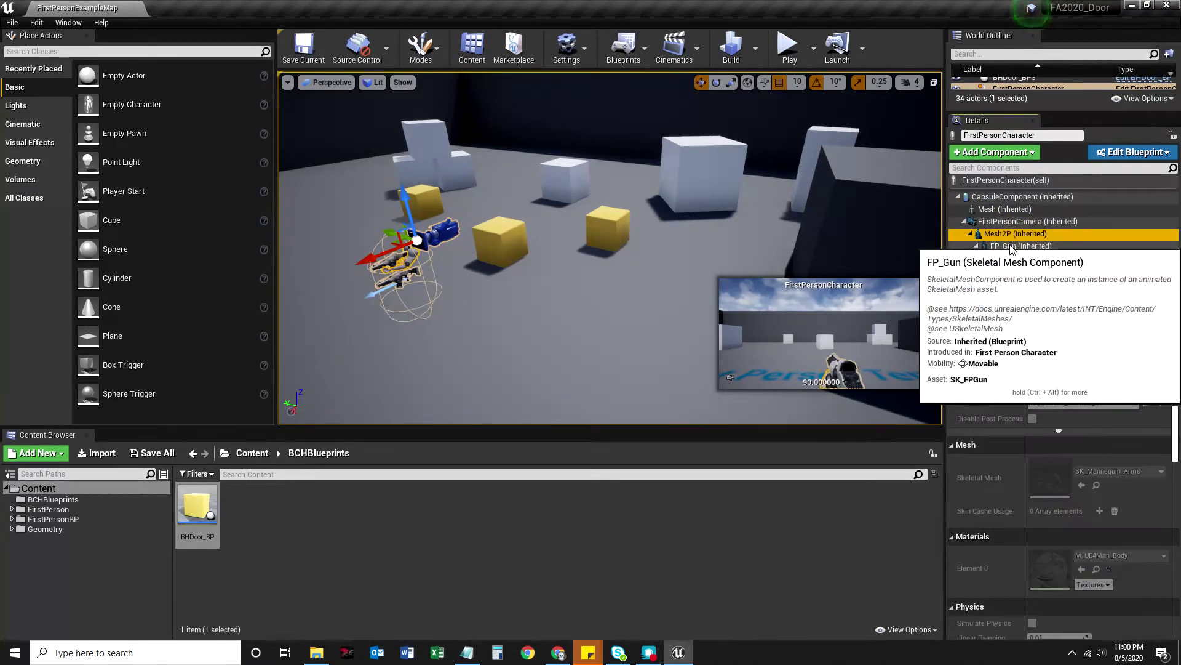
pyautogui.click(1004, 247)
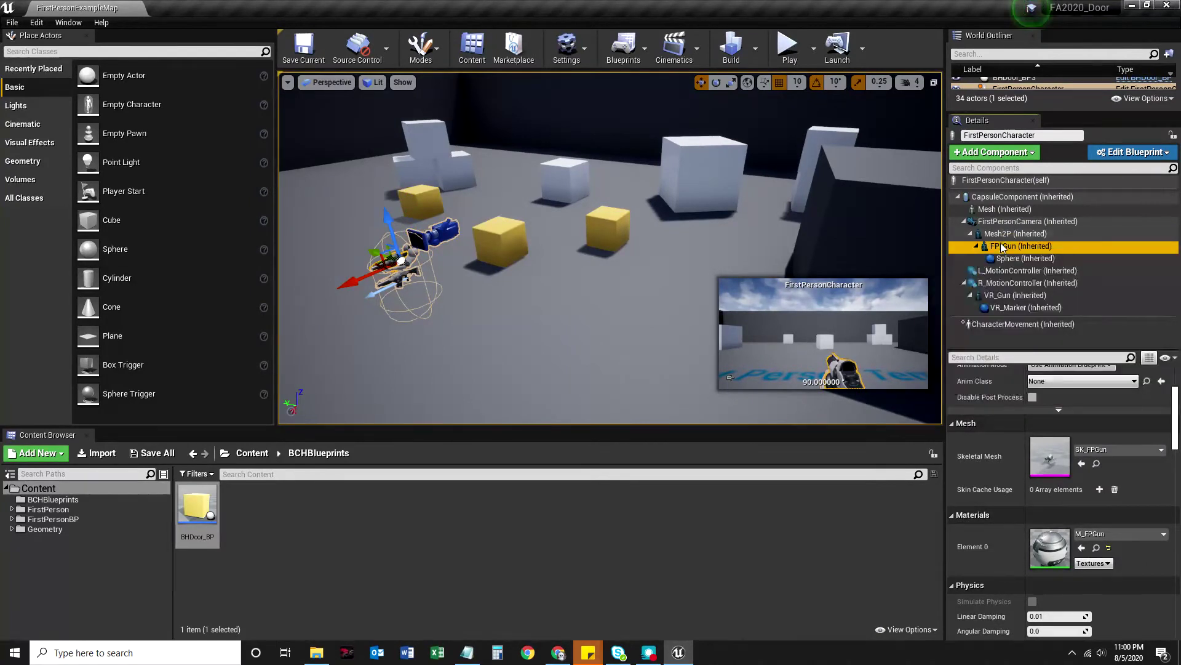
pyautogui.click(1014, 260)
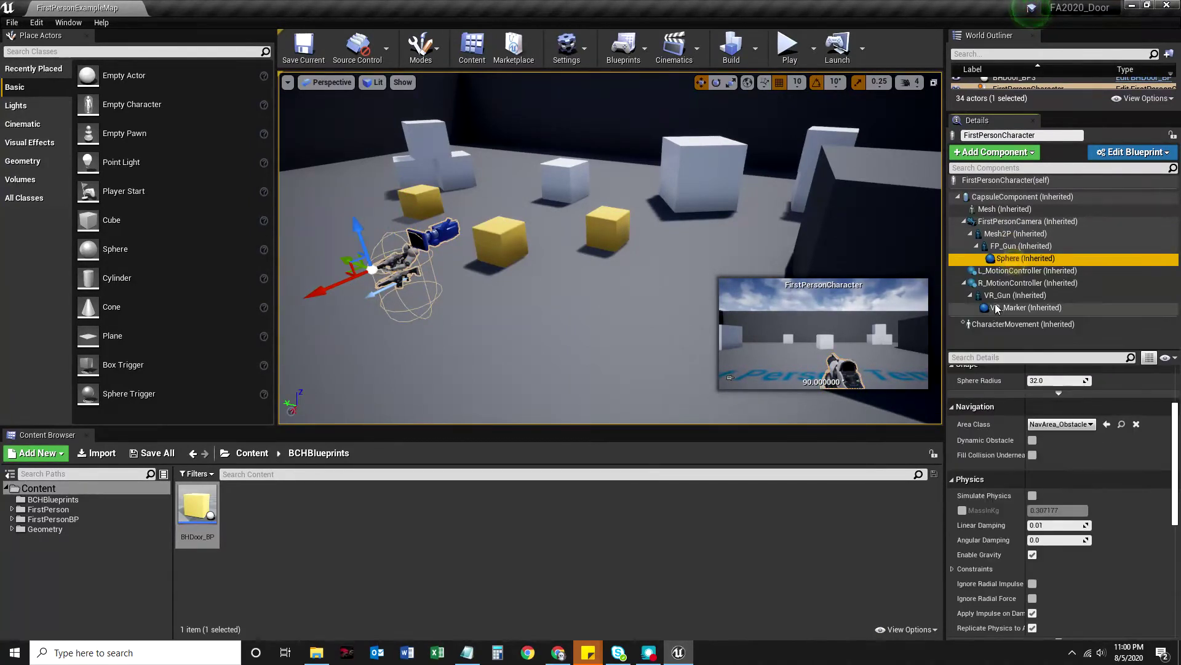
pyautogui.click(1014, 271)
pyautogui.click(1013, 282)
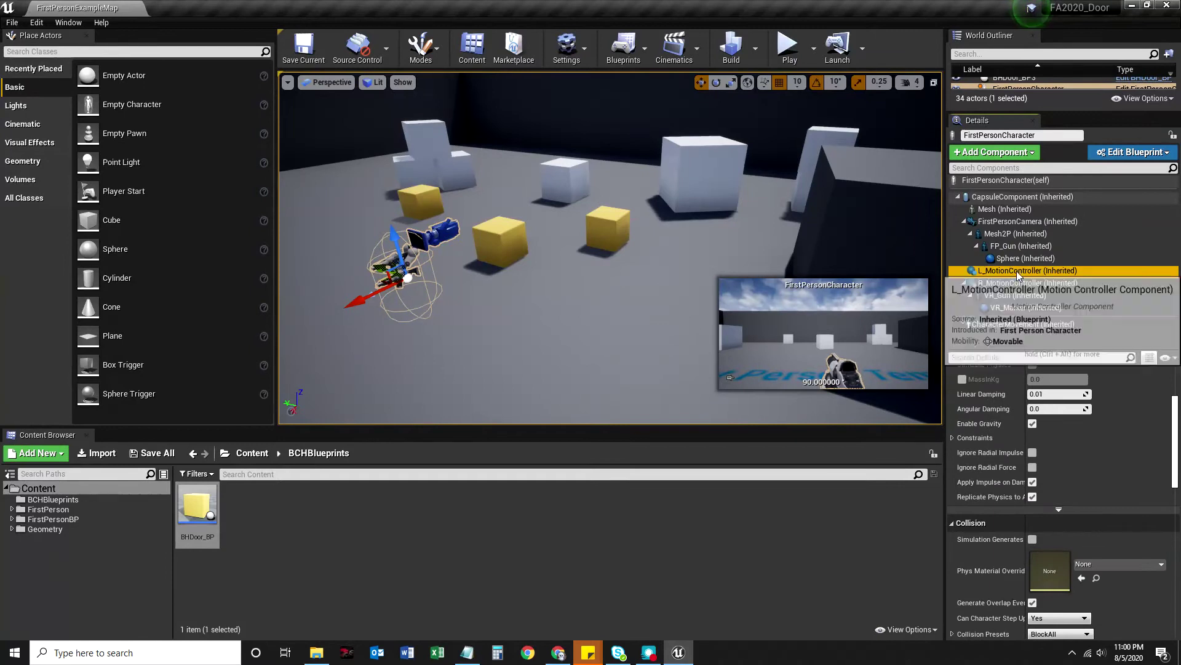
pyautogui.click(1016, 293)
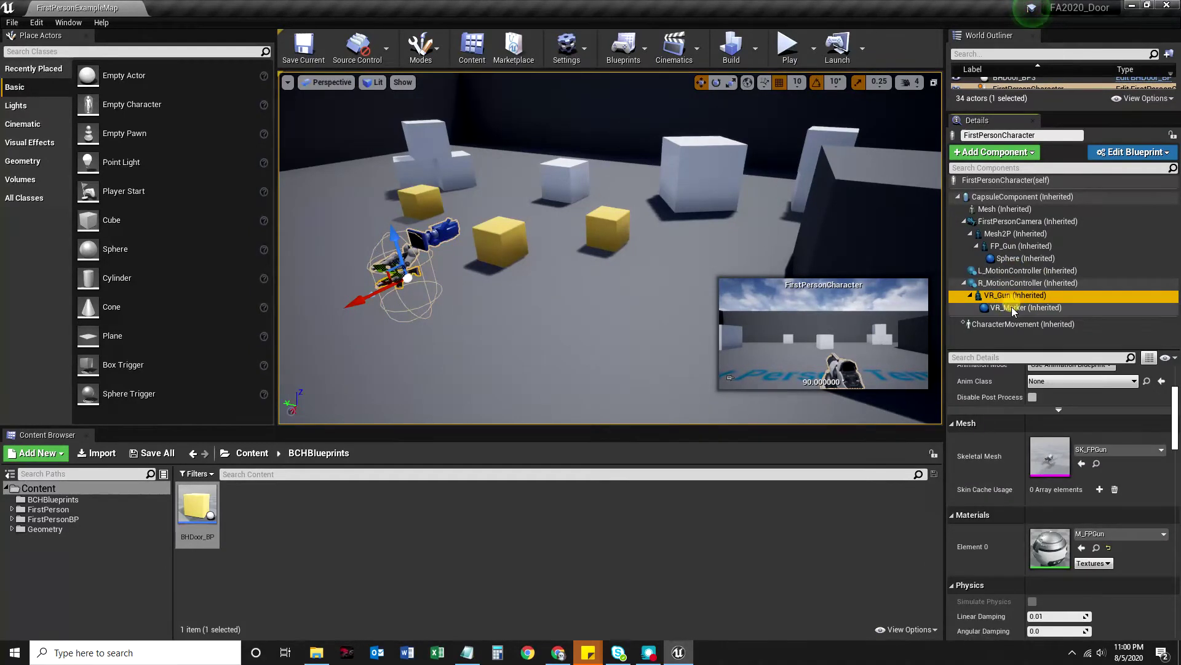
pyautogui.click(1011, 306)
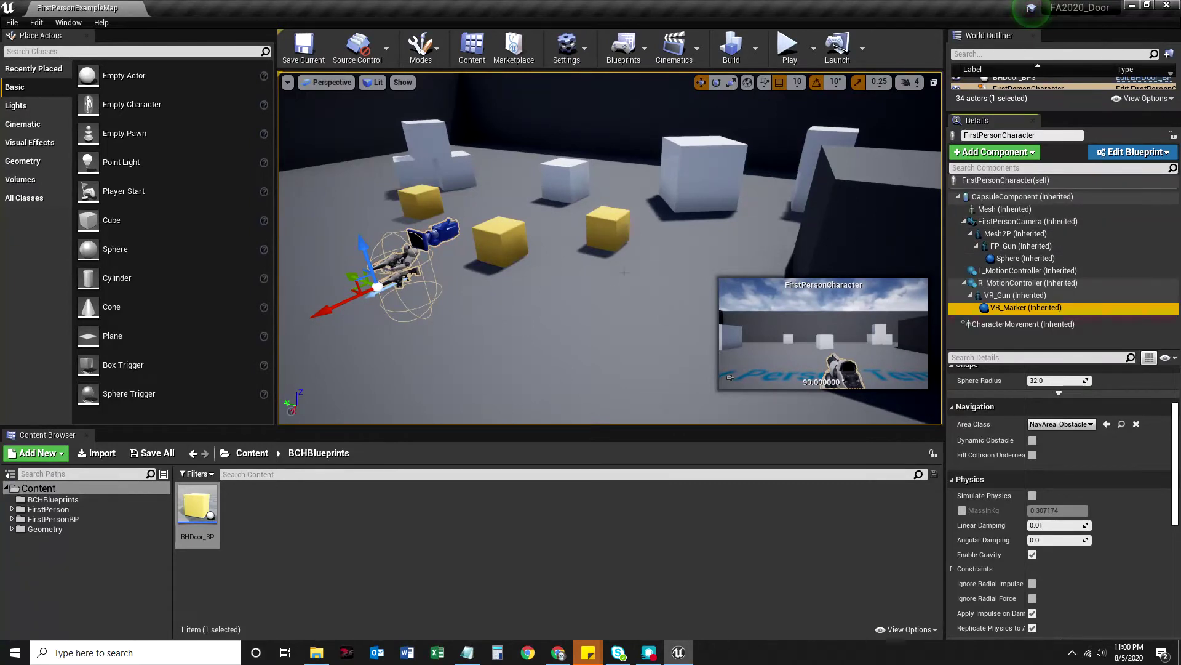
pyautogui.click(501, 235)
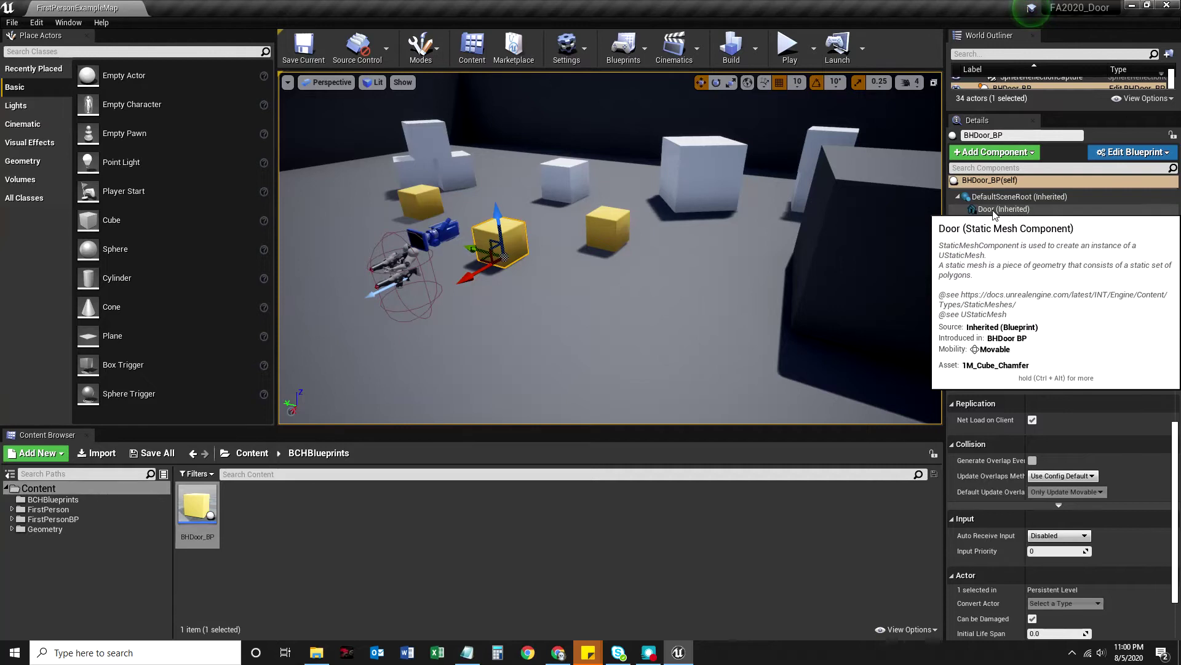
# Step: Rotate the first-person character about its vertical axis so that its camera faces the yellow door cubes
pyautogui.click(419, 240)
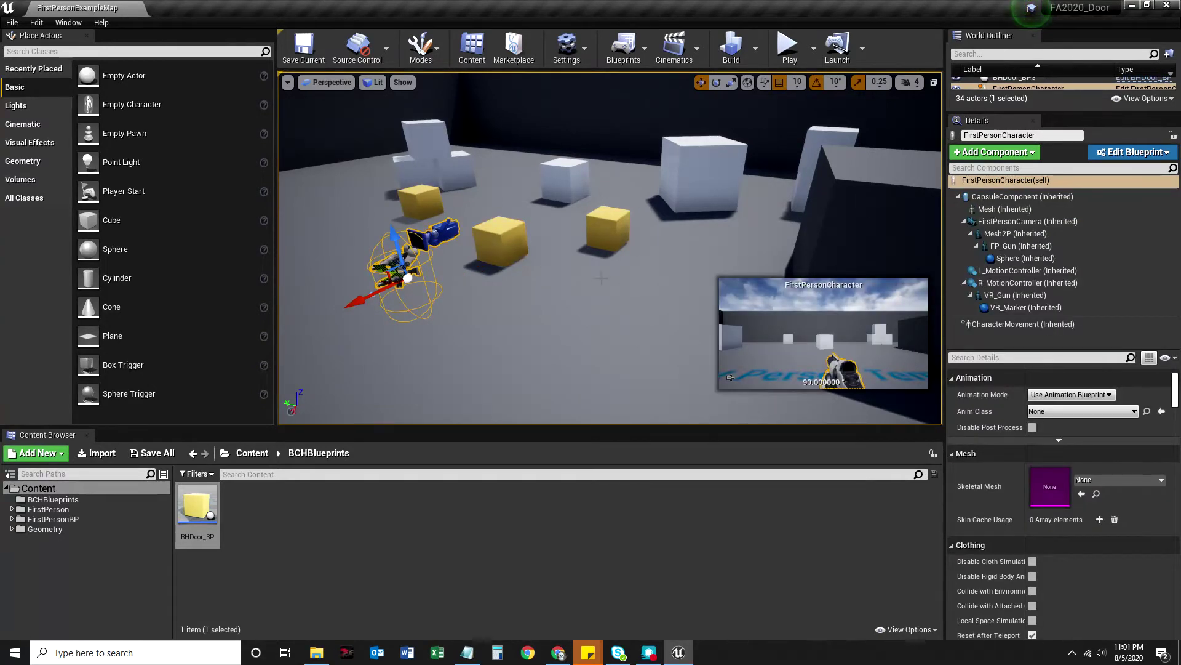
pyautogui.press('e')
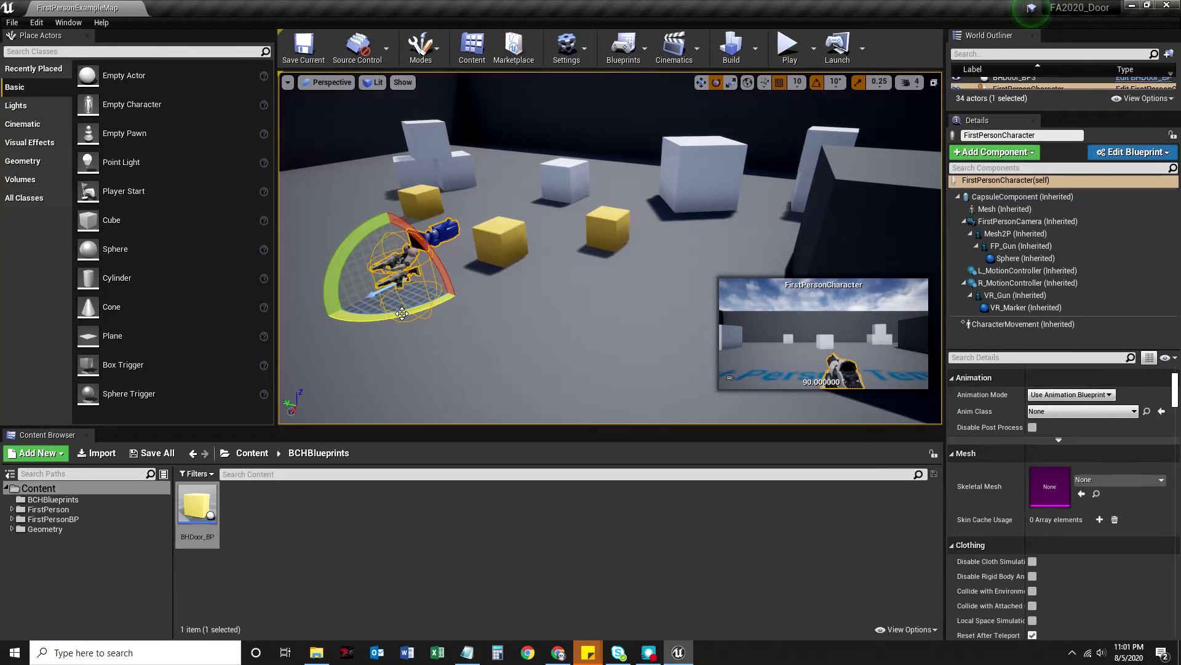
pyautogui.moveTo(412, 312); pyautogui.dragTo(412, 312)
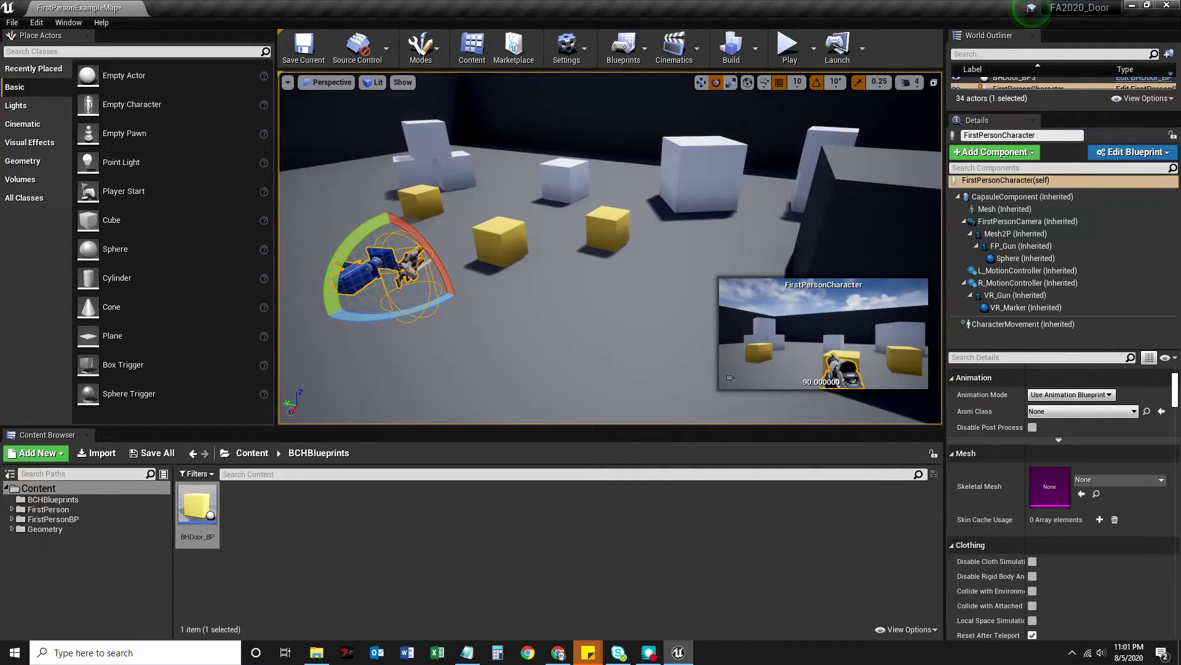
# Step: Open the BHDoor_BP blueprint and select the Door mesh in its 3D view
pyautogui.click(413, 555)
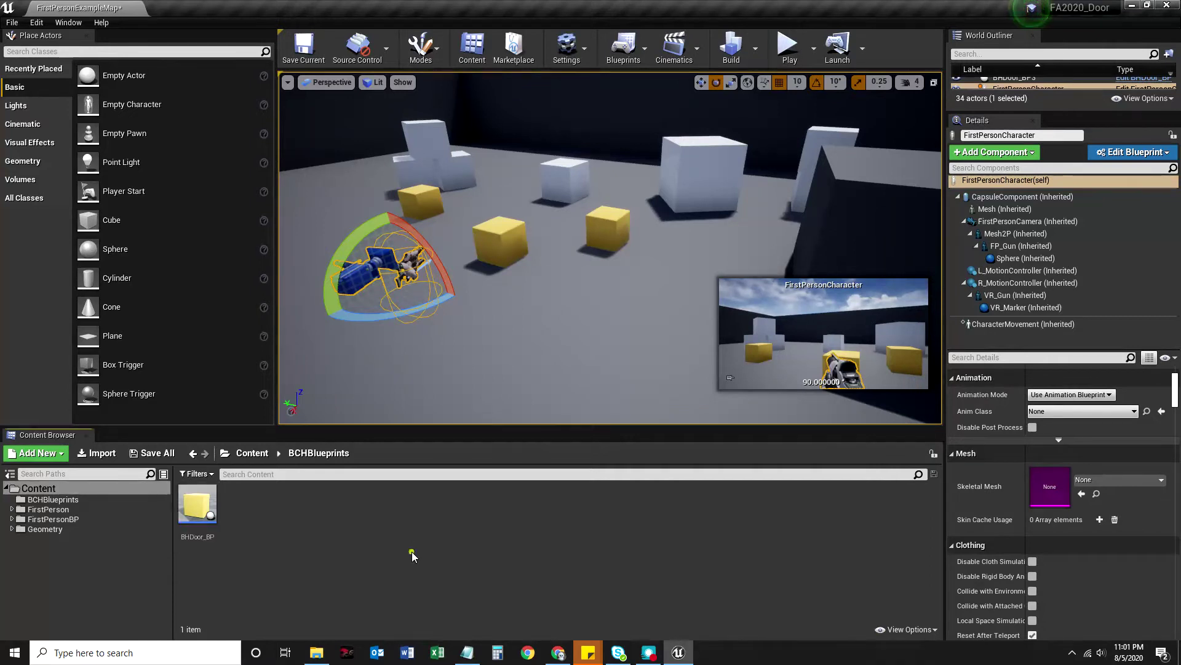
pyautogui.doubleClick(202, 506)
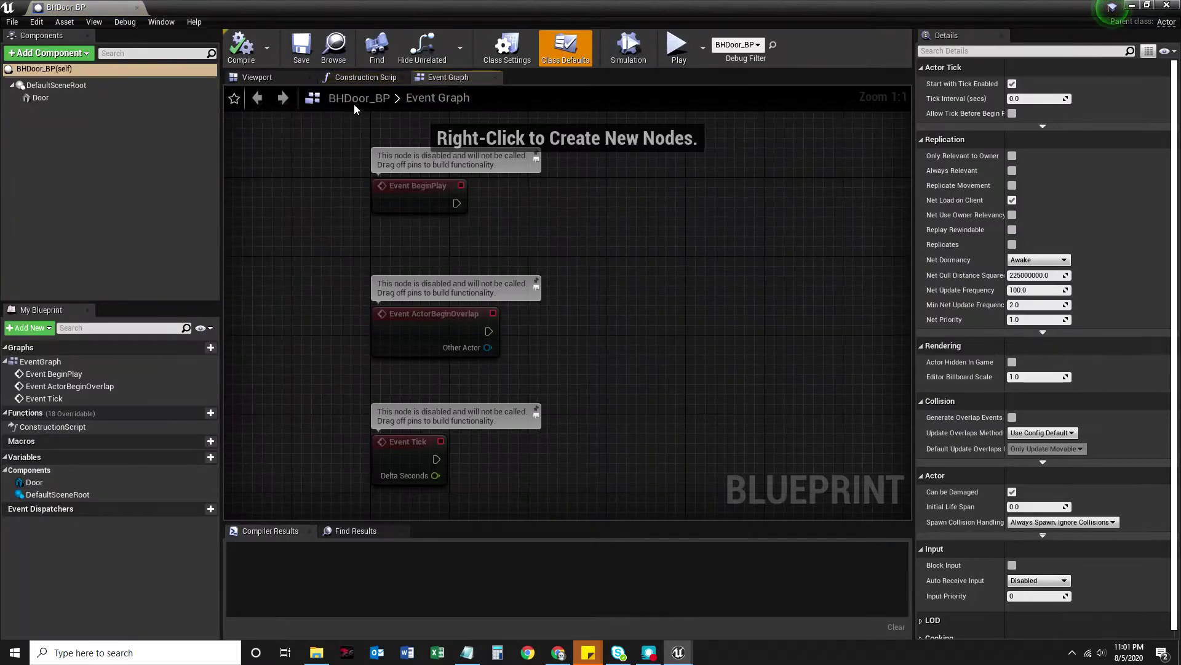
pyautogui.click(258, 77)
pyautogui.click(550, 298)
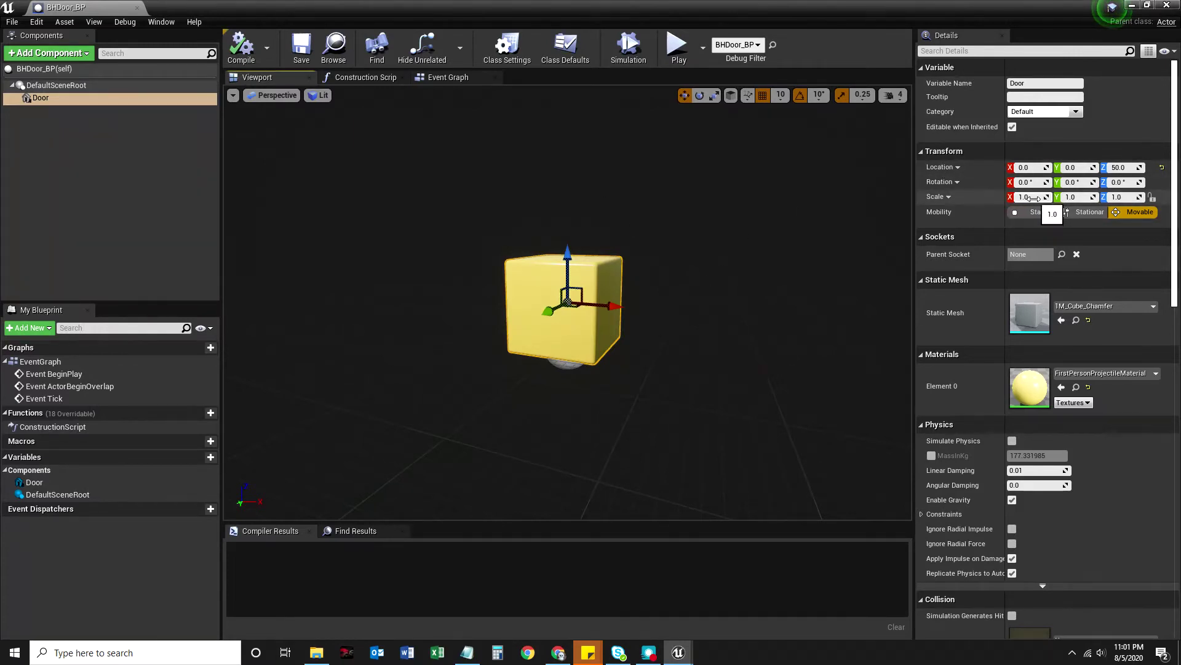
# Step: Set the Door mesh's scale to 2.0 on X, 0.25 on Y and 7.0 on Z
pyautogui.moveTo(1034, 198)
pyautogui.mouseDown()
pyautogui.moveTo(1076, 197)
pyautogui.moveTo(1017, 205)
pyautogui.mouseUp()
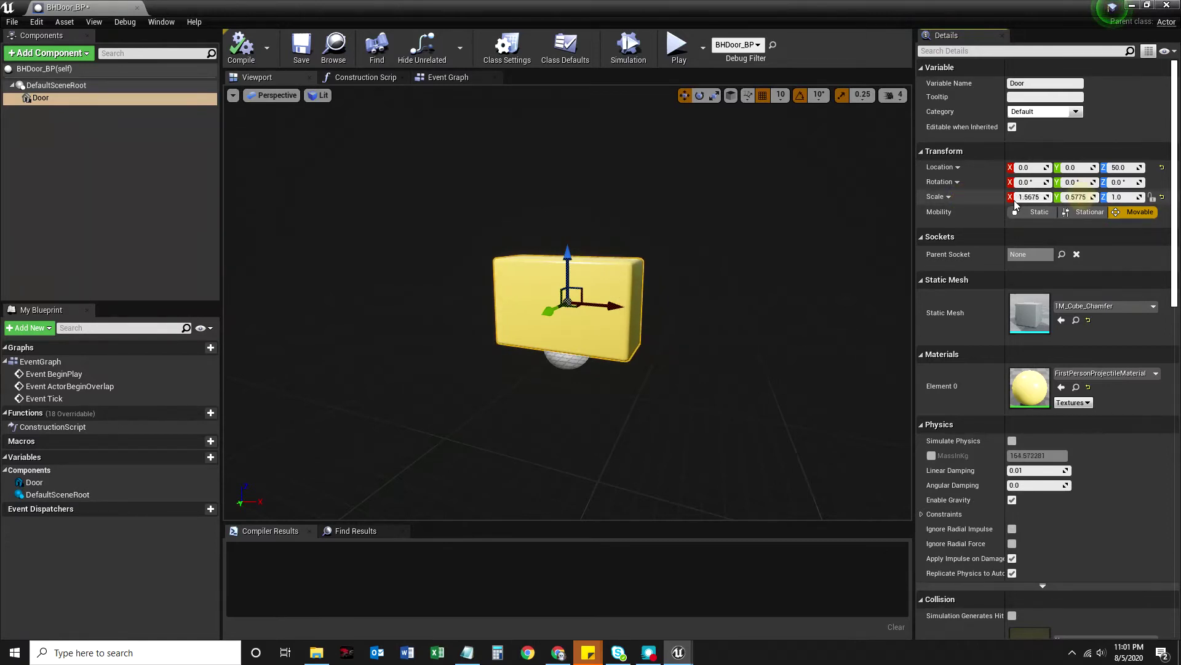
pyautogui.click(1023, 198)
pyautogui.write('2')
pyautogui.press('Tab')
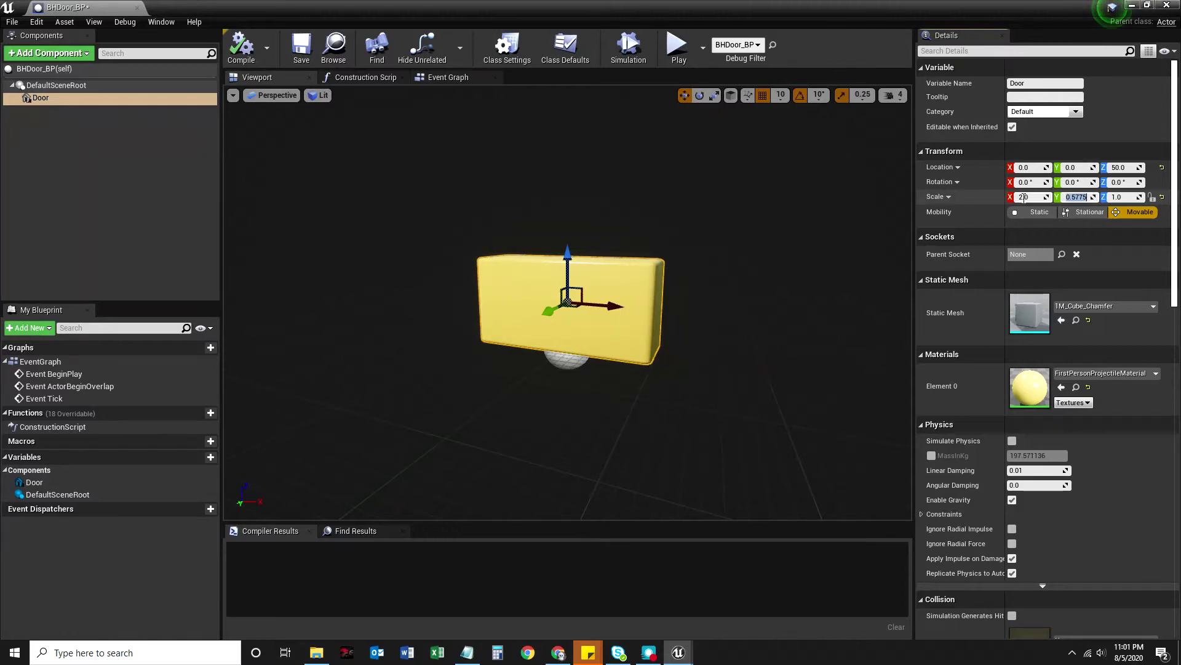
pyautogui.write('.25')
pyautogui.press('Tab')
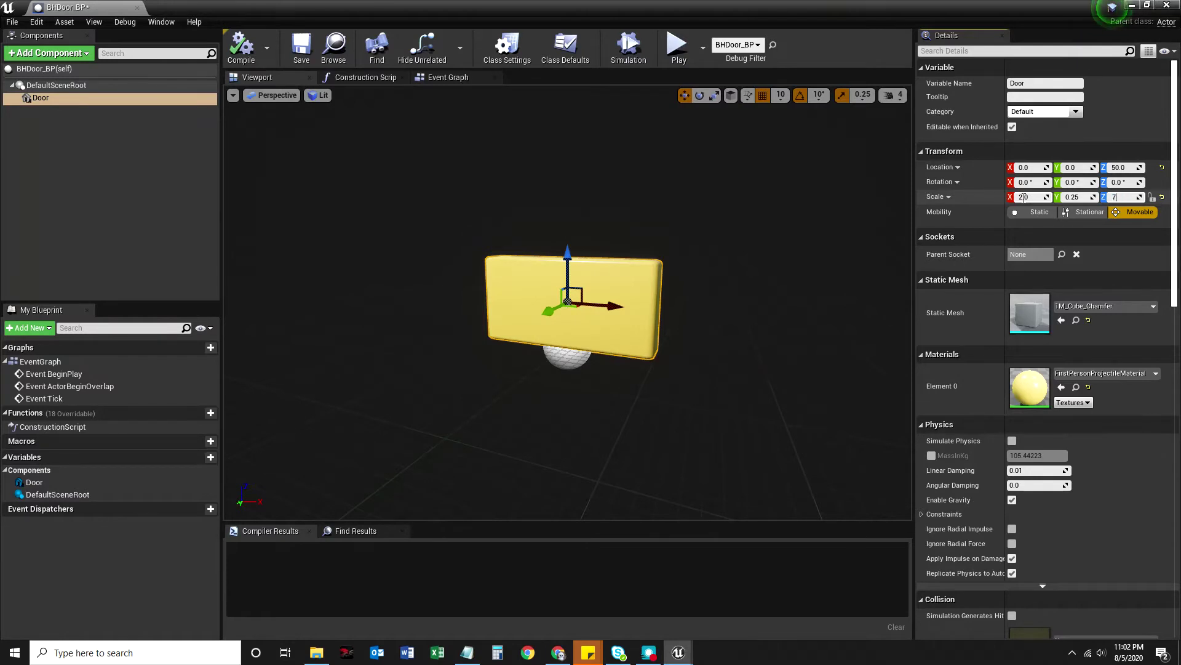
pyautogui.press('Return')
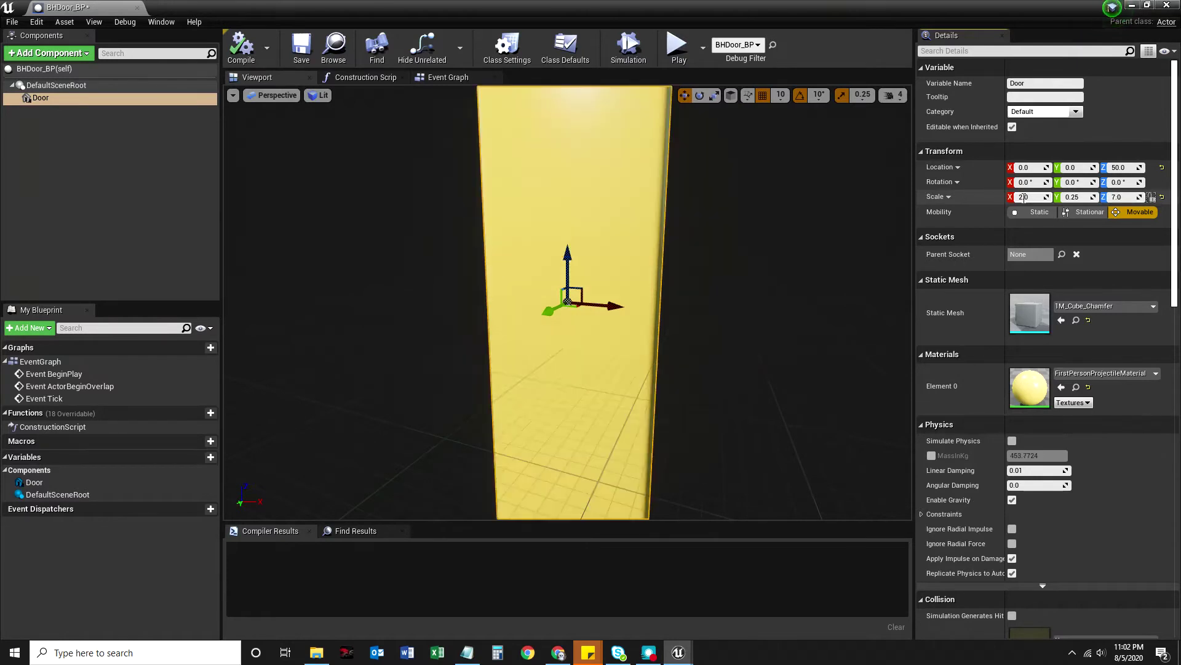
# Step: Reduce the Door mesh's Z scale to 4.0
pyautogui.click(1126, 197)
pyautogui.write('4')
pyautogui.press('Return')
# Step: Raise the Door mesh along the vertical axis to a Z location of 180 so it sits above the scene root
pyautogui.scroll(-3, 699, 353)
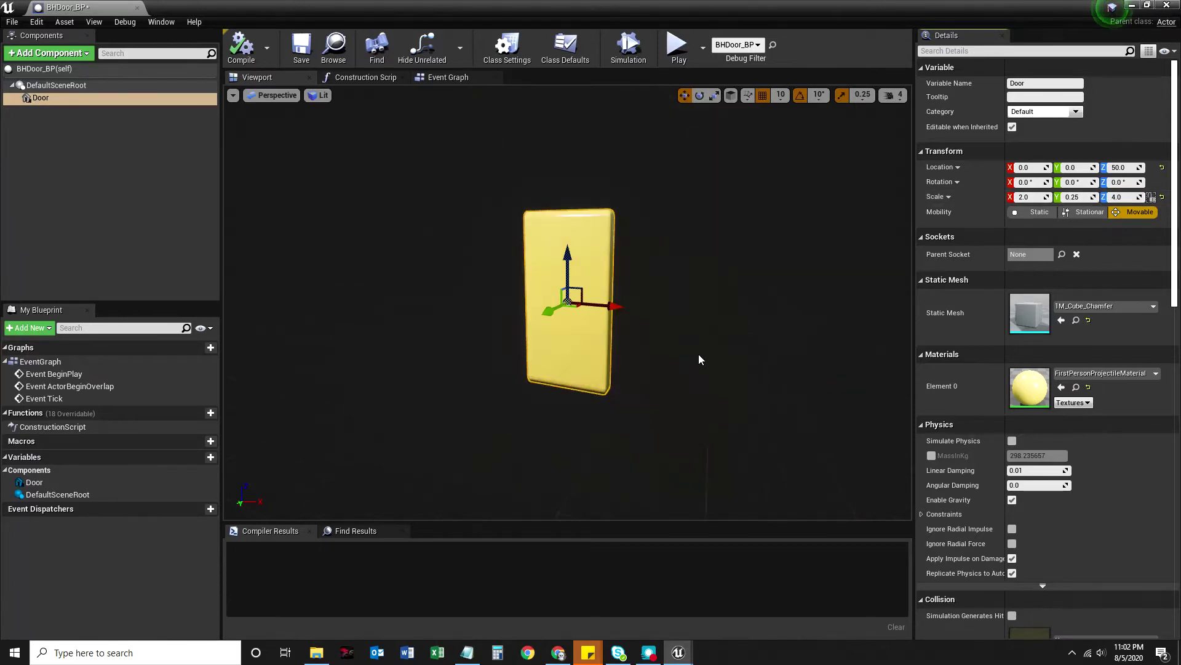
pyautogui.moveTo(699, 353); pyautogui.dragTo(699, 354)
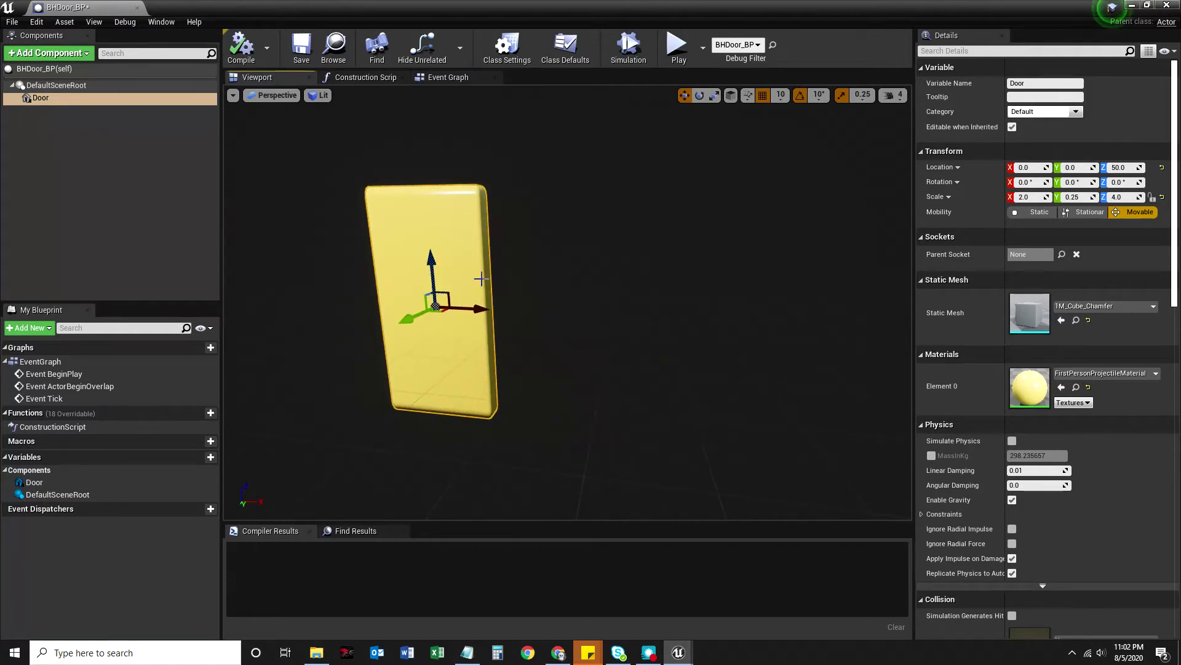
pyautogui.moveTo(430, 268); pyautogui.dragTo(429, 186)
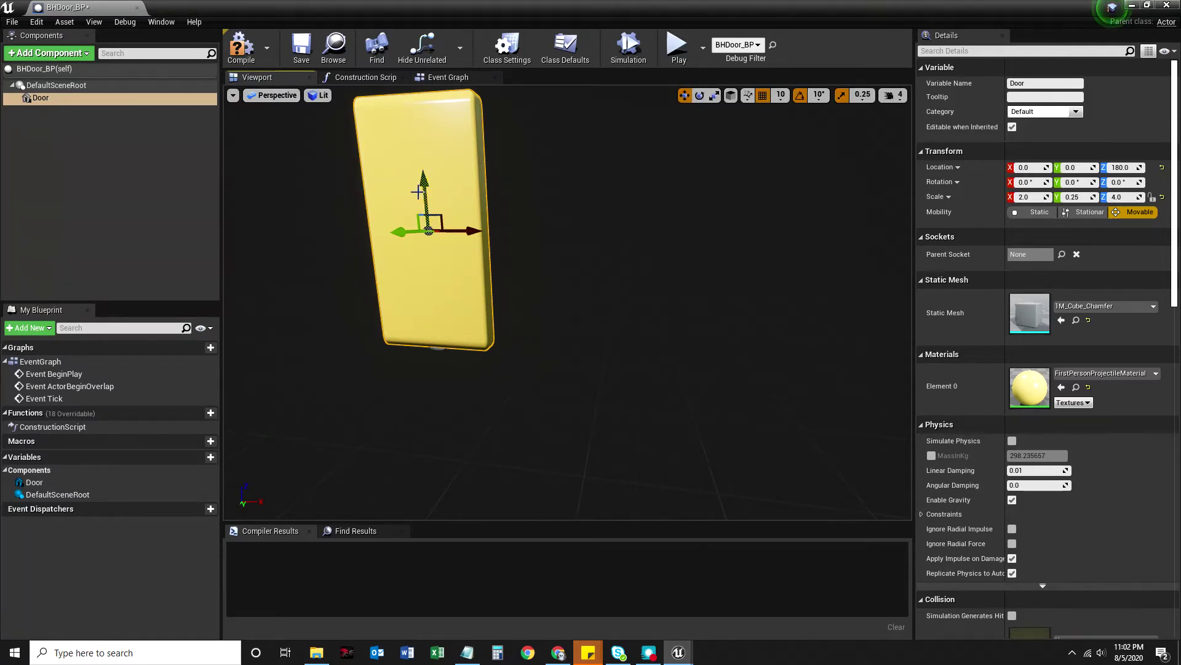
pyautogui.moveTo(423, 187)
pyautogui.mouseDown()
pyautogui.moveTo(438, 304)
pyautogui.moveTo(436, 194)
pyautogui.moveTo(424, 183)
pyautogui.mouseUp()
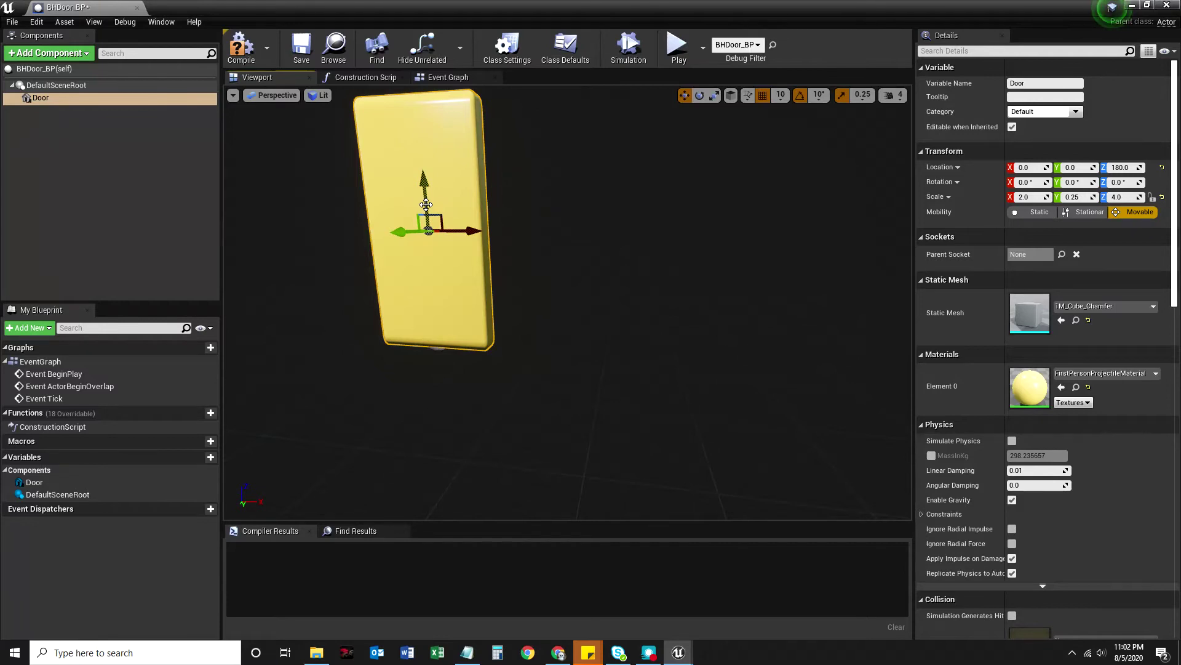
pyautogui.moveTo(431, 318); pyautogui.dragTo(430, 316, button='right')
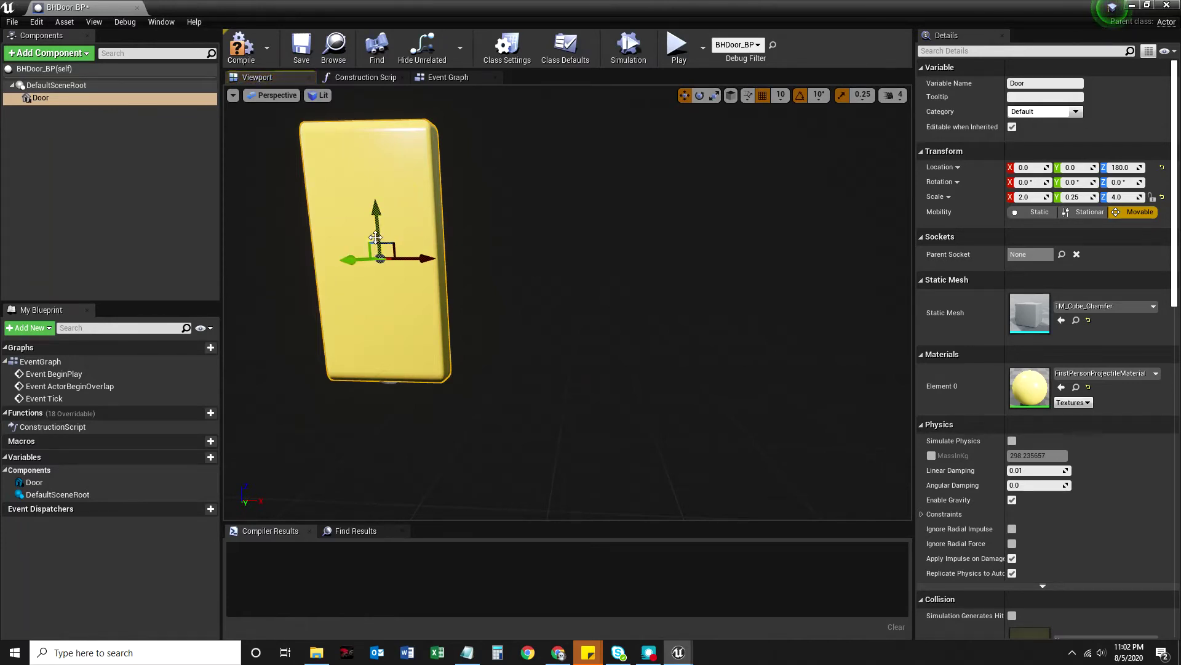
# Step: Raise the Door mesh to a Z location of 200 in the Left orthographic view so its base meets the scene root
pyautogui.moveTo(379, 230)
pyautogui.mouseDown()
pyautogui.moveTo(380, 219)
pyautogui.moveTo(383, 256)
pyautogui.moveTo(378, 232)
pyautogui.mouseUp()
pyautogui.moveTo(376, 222); pyautogui.dragTo(376, 216)
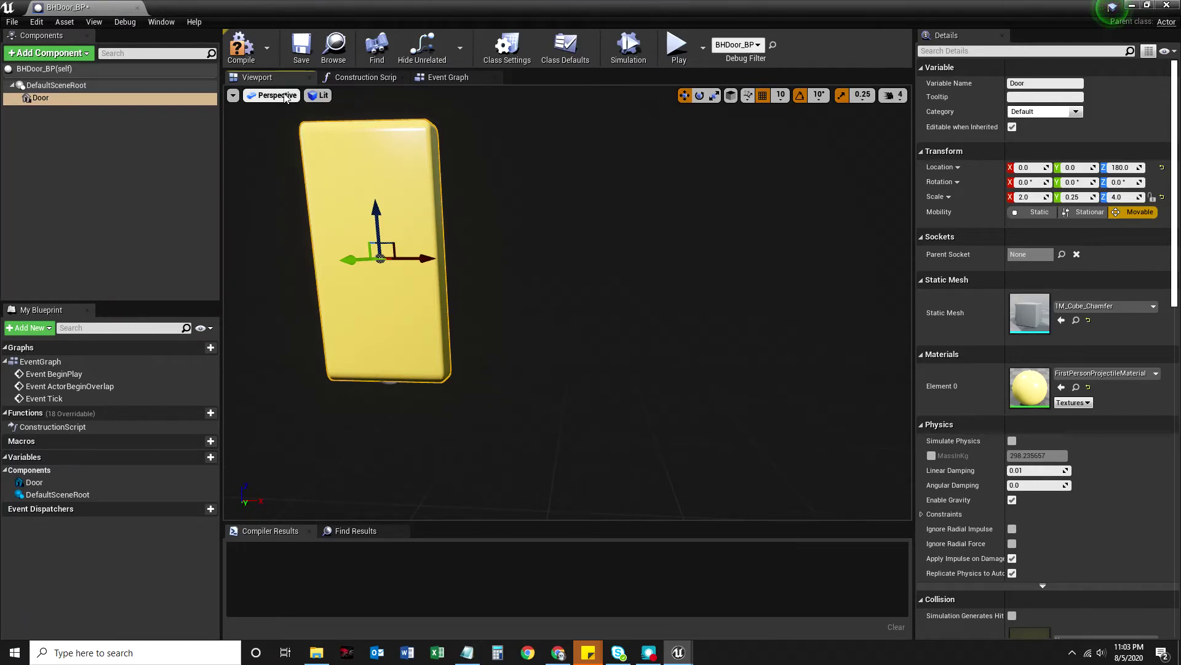
pyautogui.moveTo(378, 222); pyautogui.dragTo(378, 222)
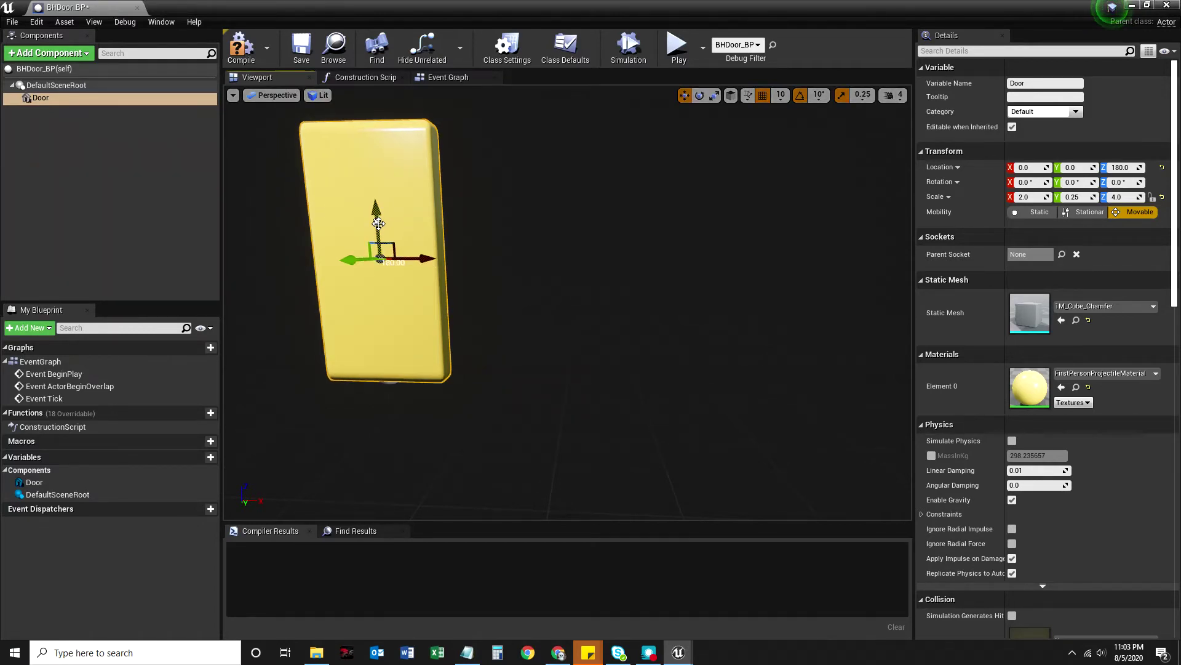
pyautogui.click(274, 95)
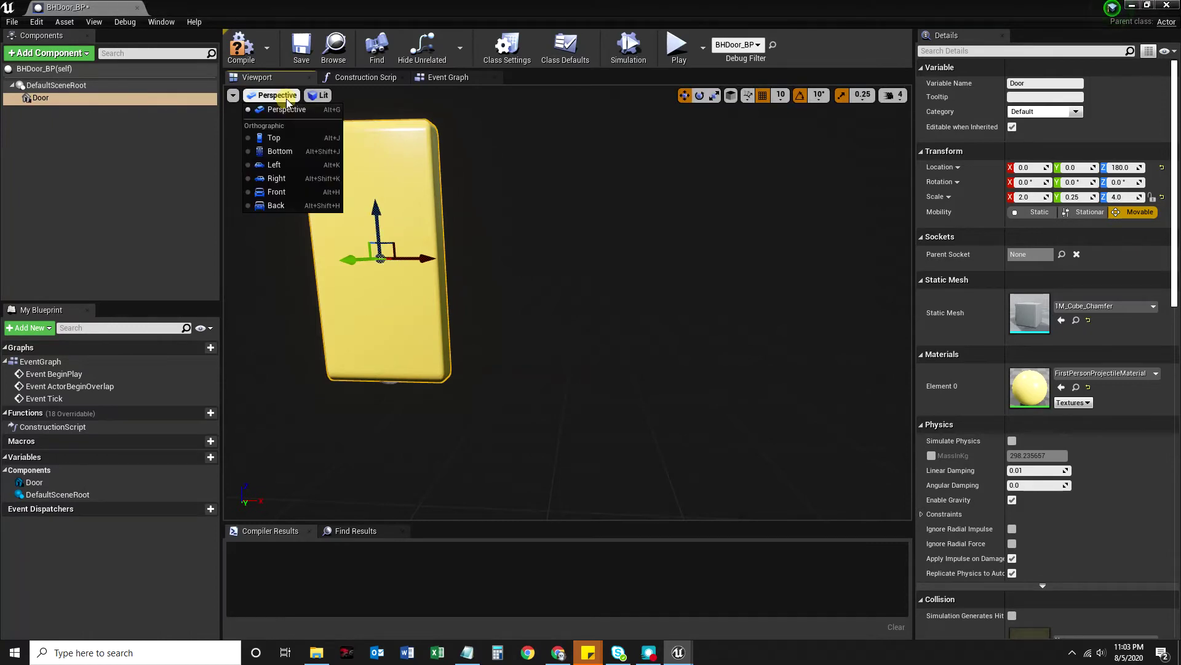
pyautogui.click(284, 168)
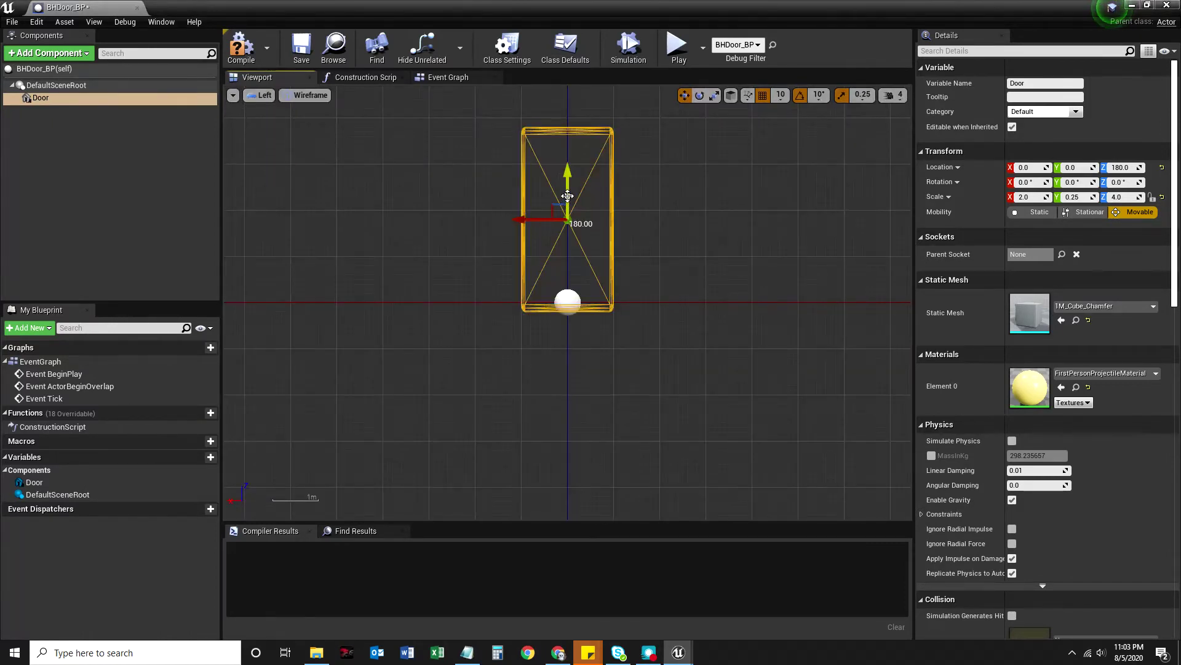
pyautogui.moveTo(568, 195); pyautogui.dragTo(568, 187)
pyautogui.scroll(6, 561, 342)
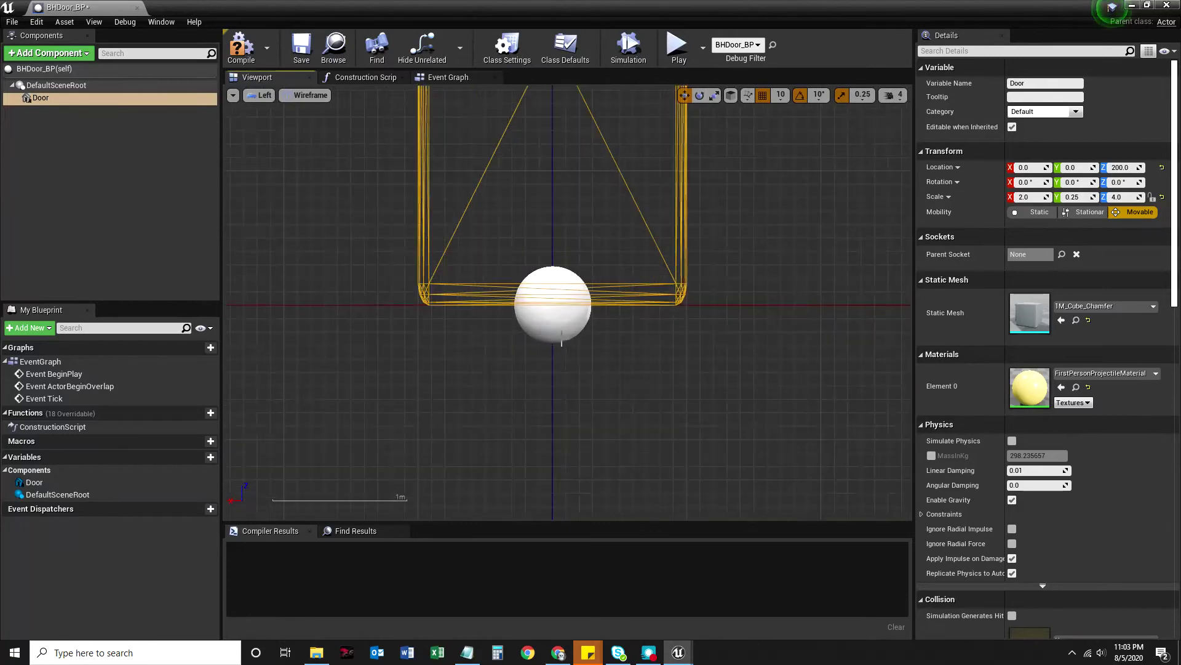
pyautogui.scroll(-6, 561, 342)
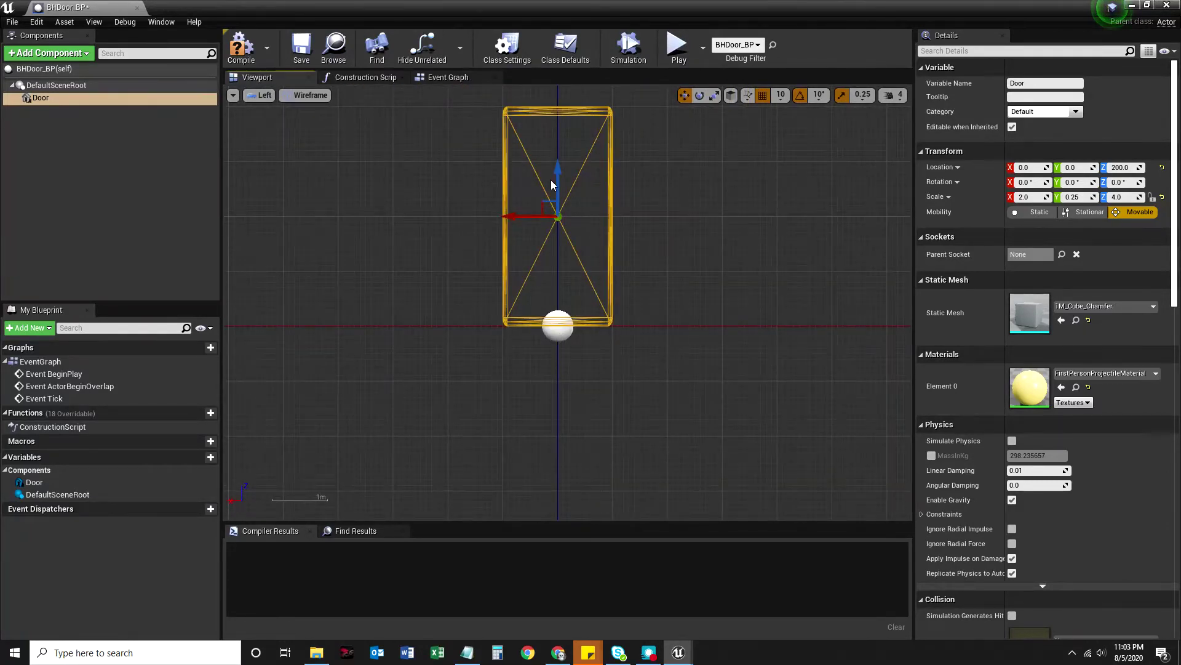
# Step: Check the door in the Front orthographic view, return to Perspective, and compile and save the blueprint
pyautogui.click(264, 96)
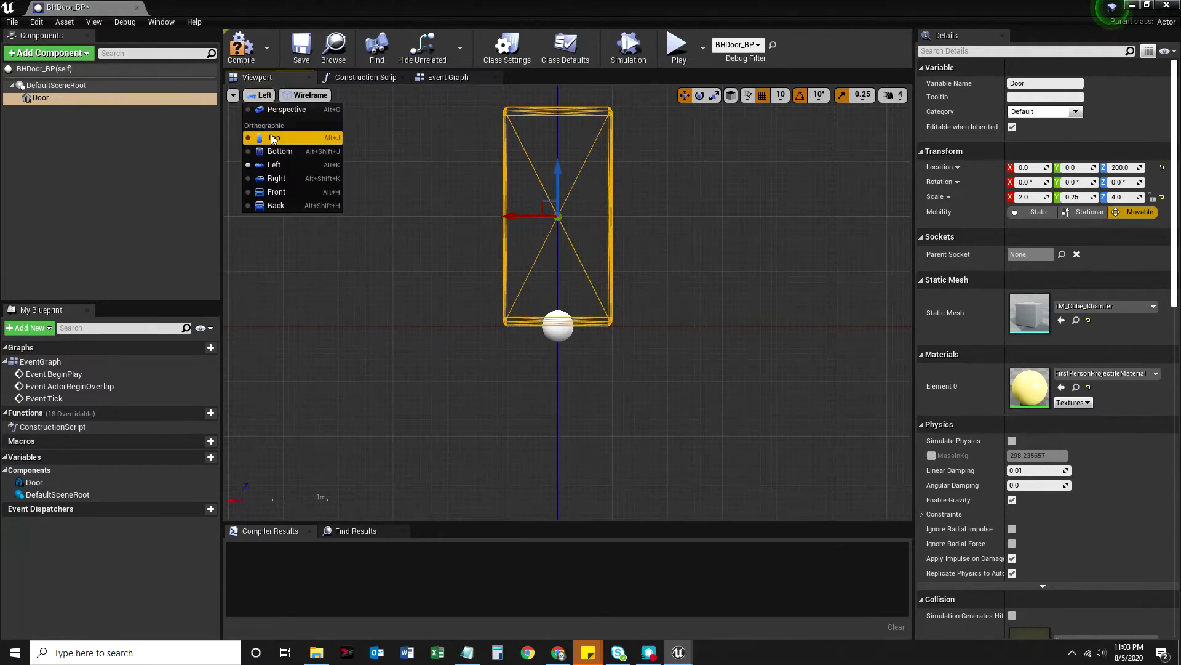
pyautogui.click(271, 192)
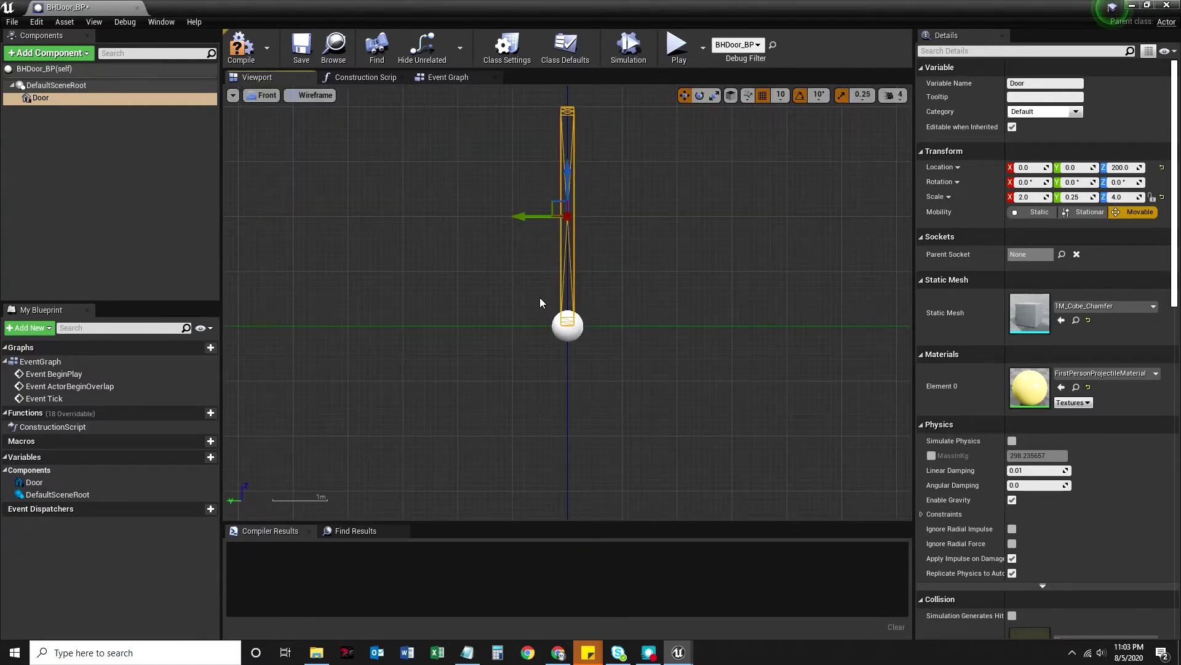
pyautogui.click(264, 95)
pyautogui.click(277, 110)
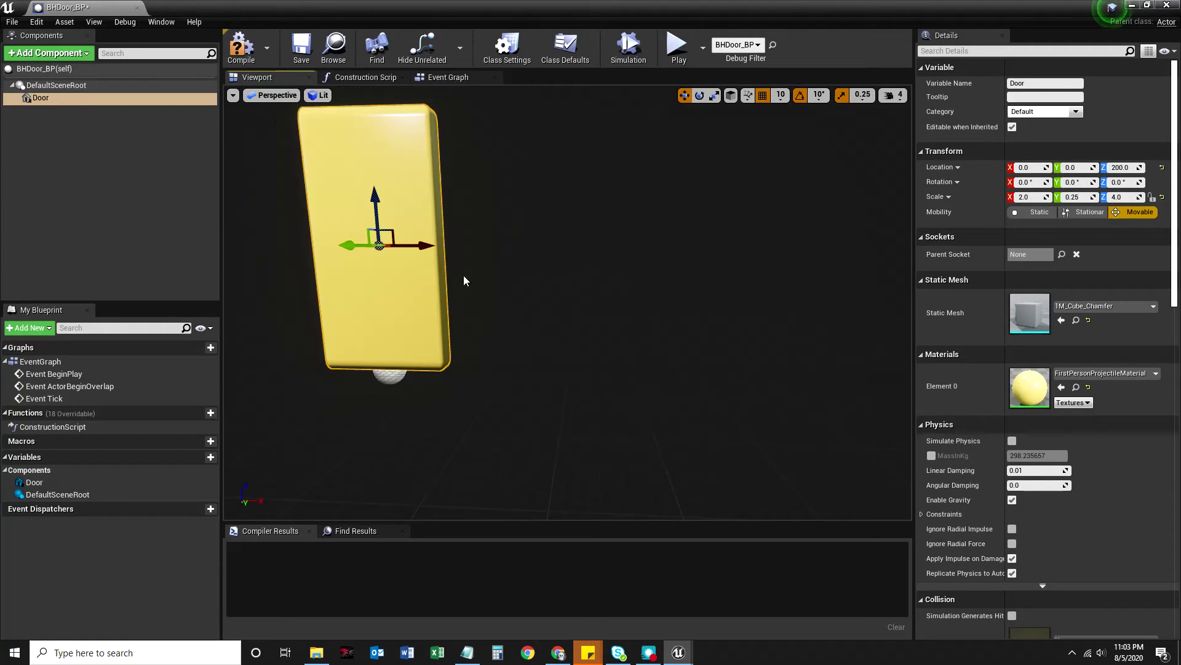
pyautogui.click(241, 46)
pyautogui.click(301, 46)
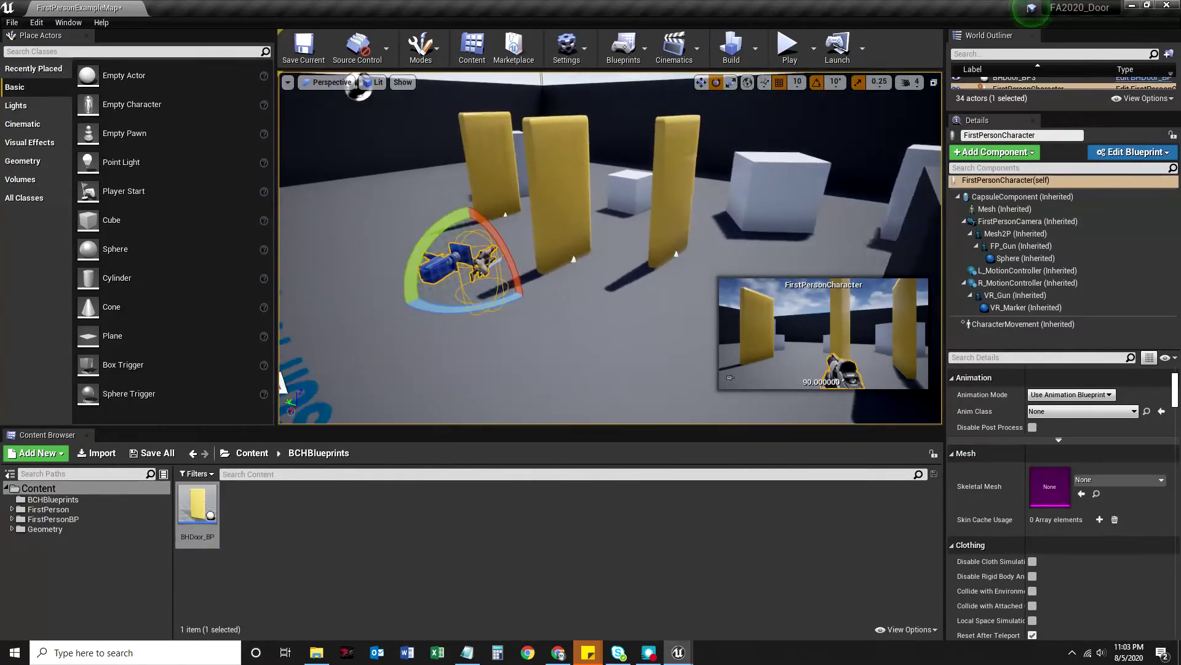
# Step: Reopen BHDoor_BP from the level editor and add a Box Collision component named Collision under DefaultSceneRoot
pyautogui.moveTo(521, 292); pyautogui.dragTo(538, 296, button='right')
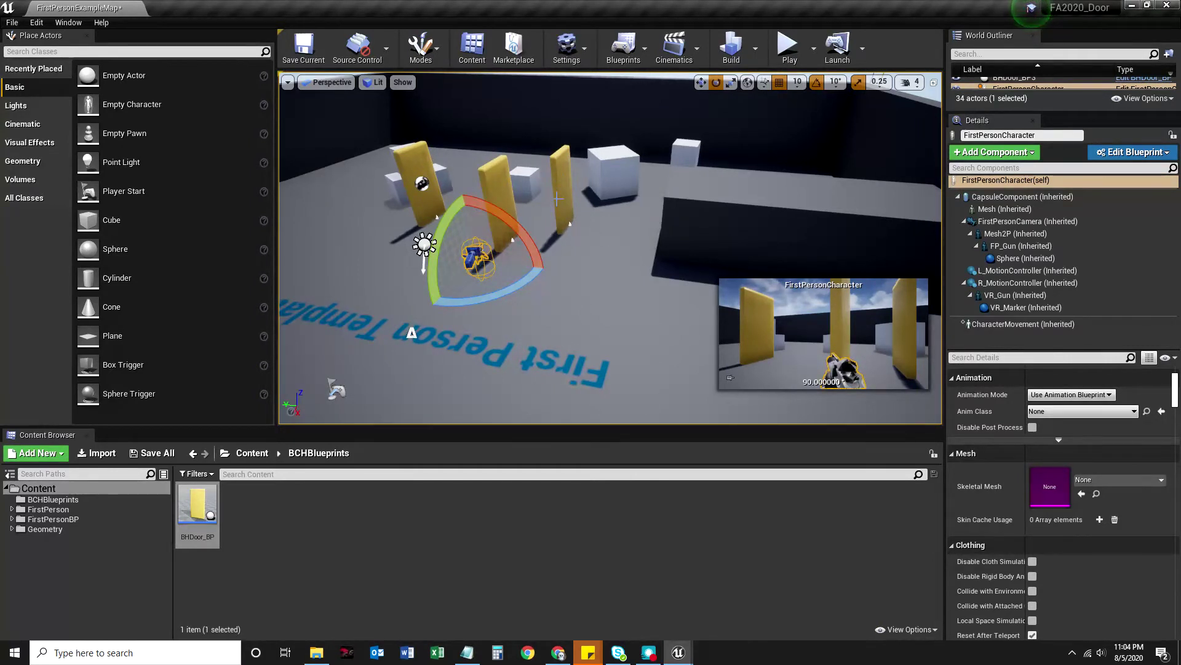
pyautogui.doubleClick(197, 503)
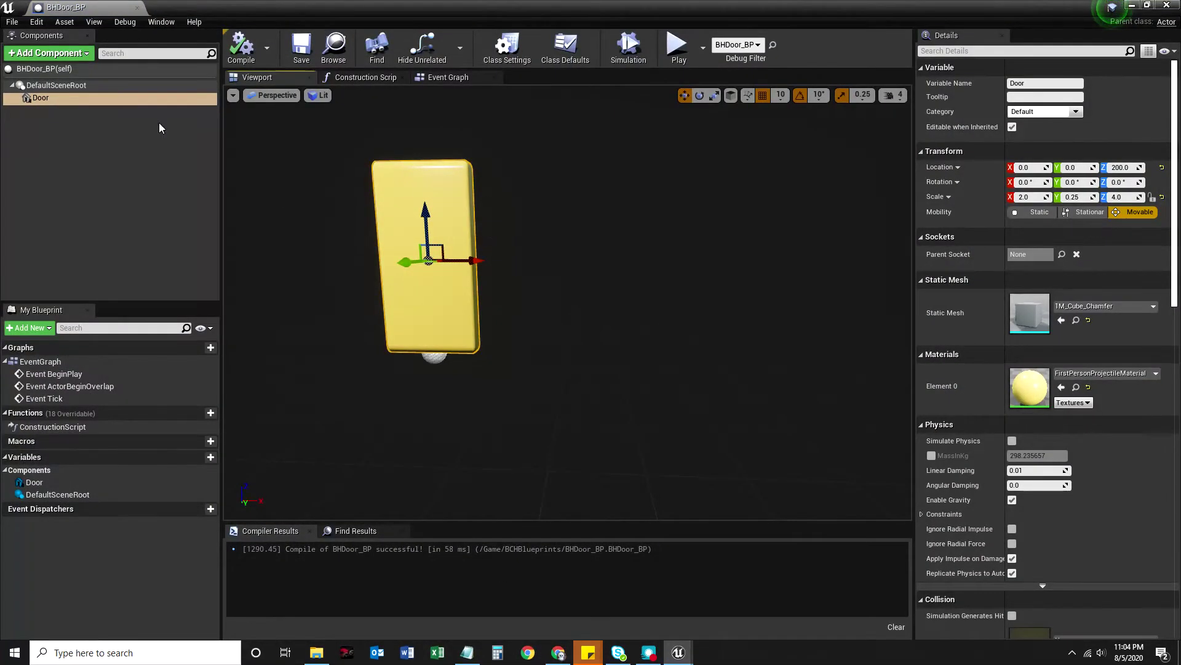
pyautogui.click(43, 87)
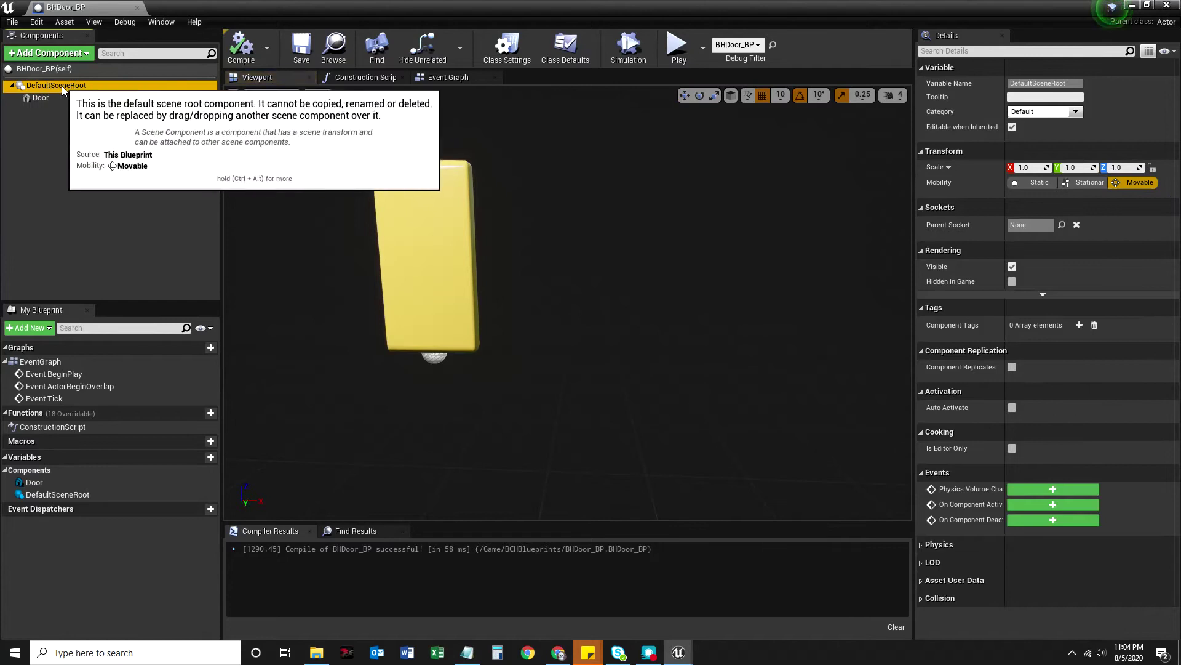
pyautogui.click(87, 56)
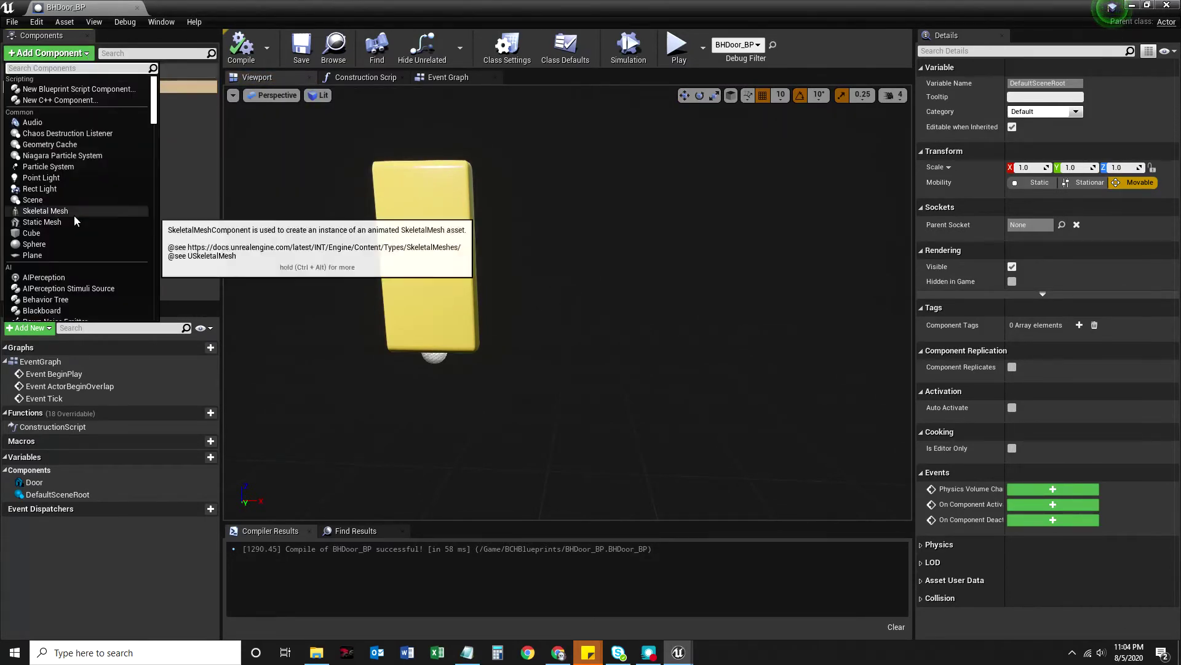
pyautogui.scroll(-15, 76, 225)
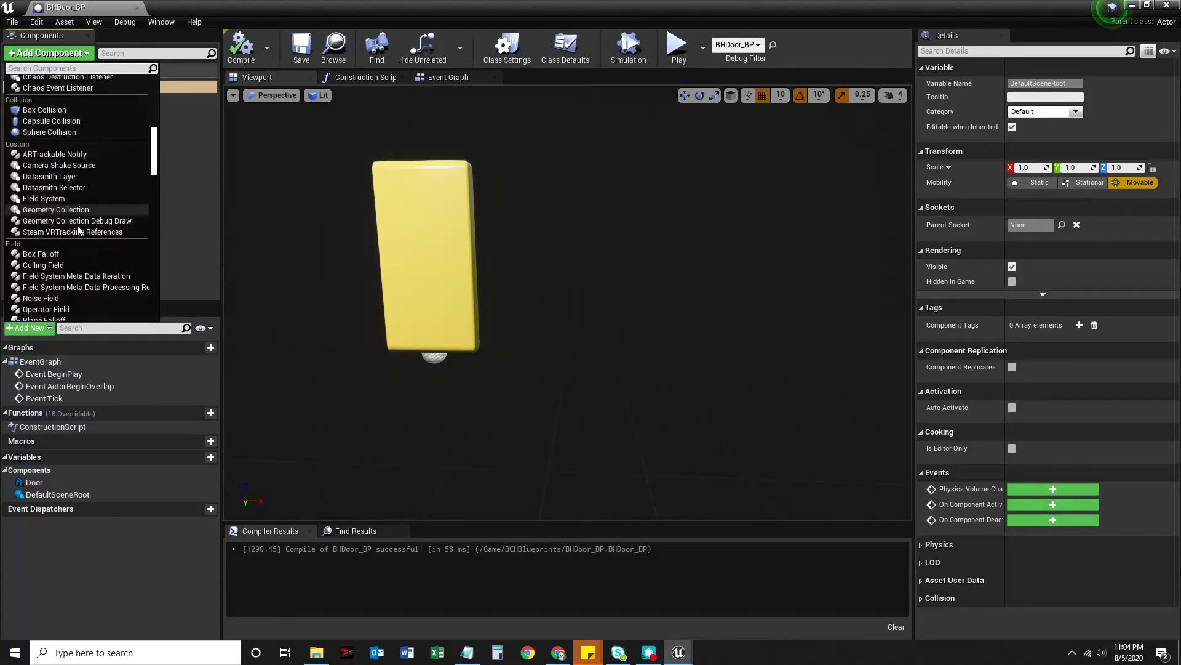
pyautogui.scroll(3, 78, 228)
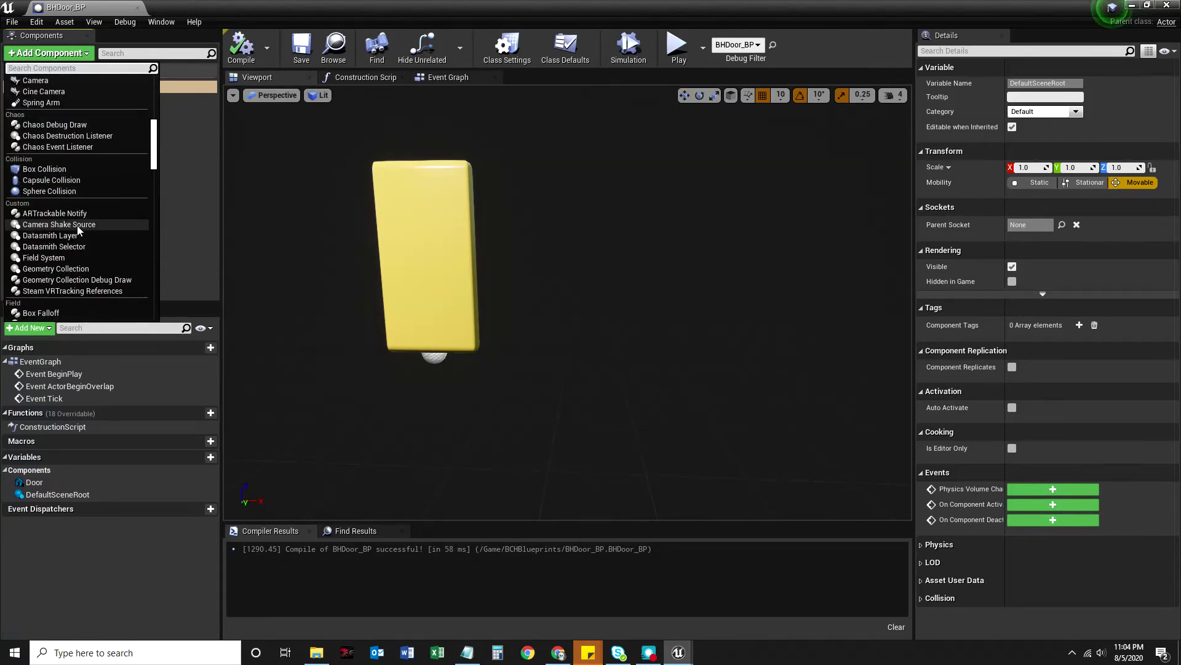
pyautogui.click(39, 170)
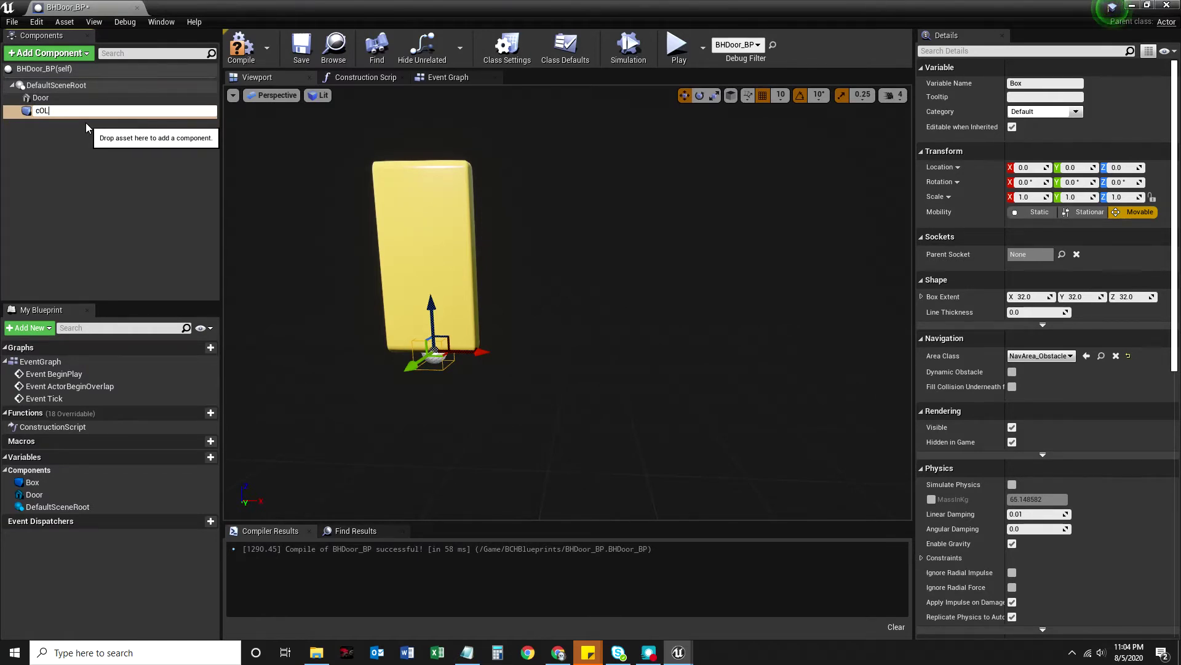
pyautogui.press('BackSpace')
pyautogui.write('Collision')
pyautogui.press('Return')
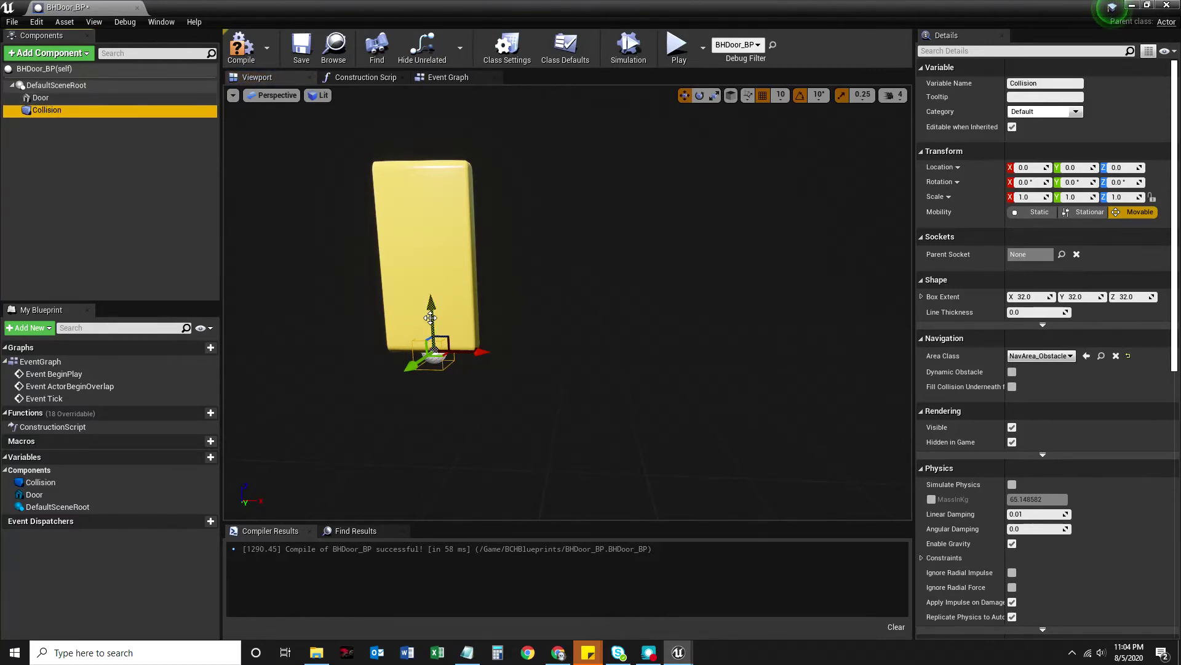
# Step: Move the Collision box near the door's base to location X -10 and Z 20
pyautogui.moveTo(431, 322)
pyautogui.mouseDown()
pyautogui.moveTo(431, 271)
pyautogui.moveTo(431, 333)
pyautogui.moveTo(590, 348)
pyautogui.moveTo(437, 348)
pyautogui.moveTo(465, 348)
pyautogui.moveTo(429, 316)
pyautogui.mouseUp()
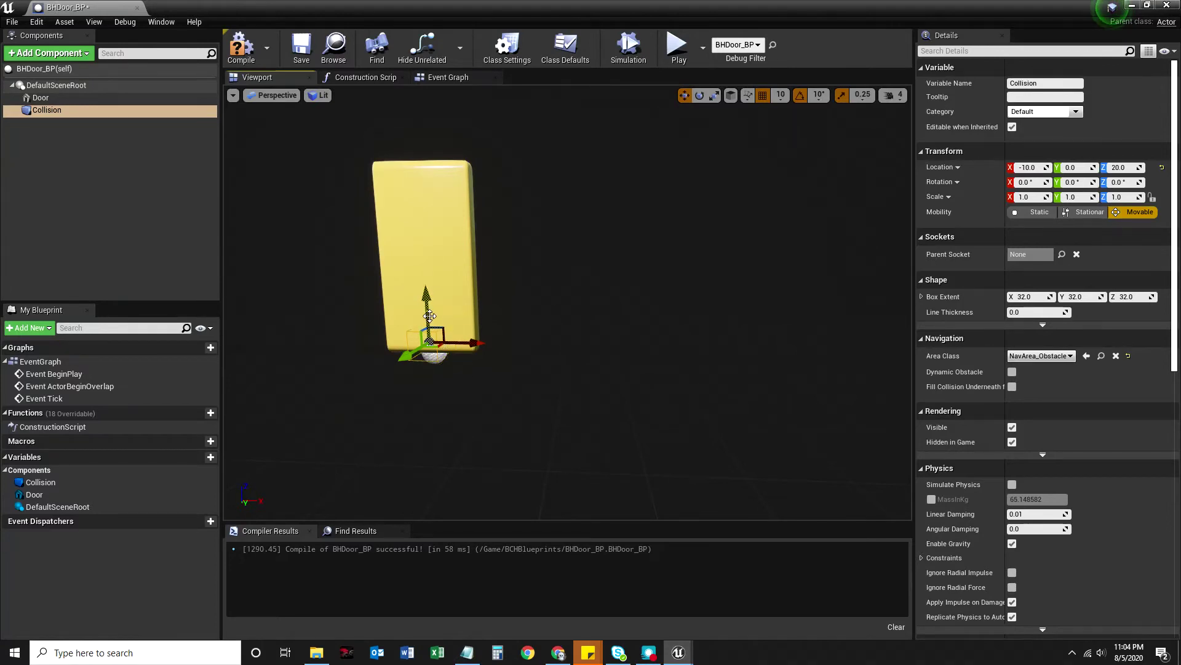
pyautogui.scroll(8, 496, 397)
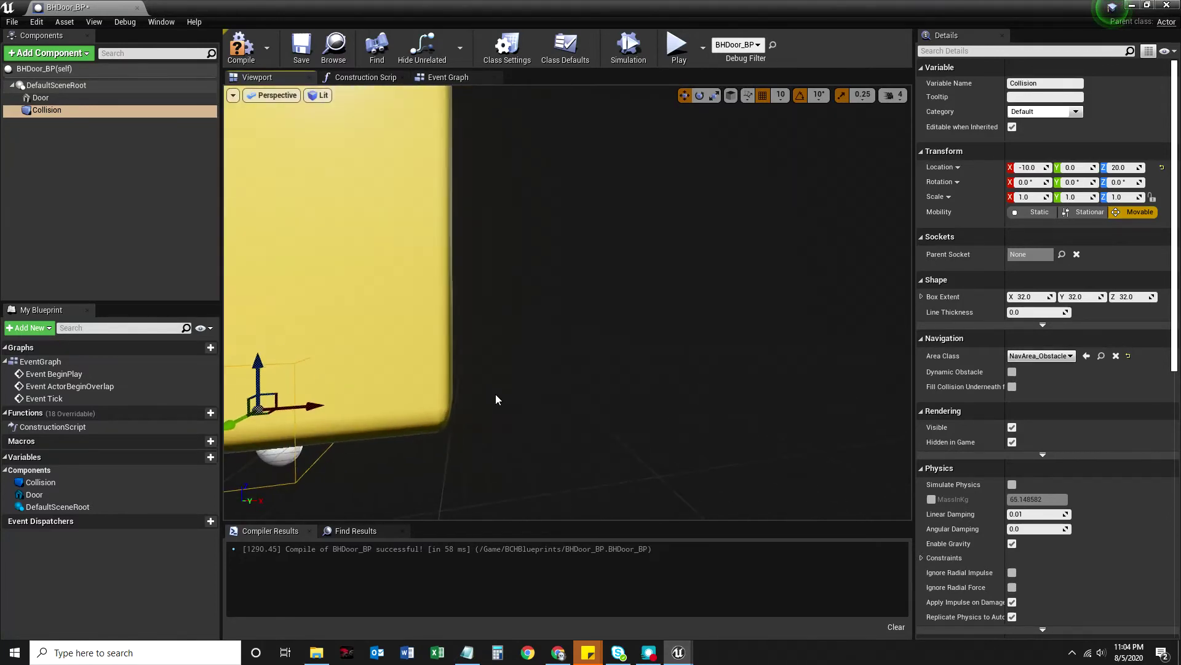
pyautogui.press('f')
pyautogui.keyDown('alt'); pyautogui.moveTo(496, 394); pyautogui.dragTo(496, 394); pyautogui.keyUp('alt')
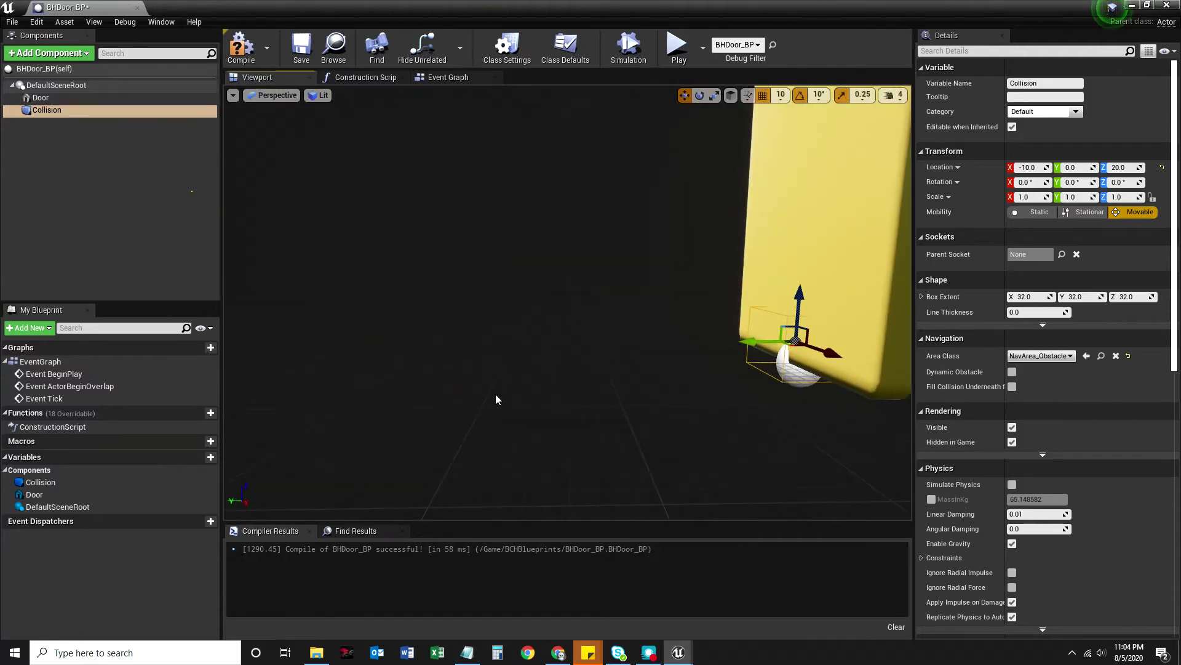
pyautogui.press('f')
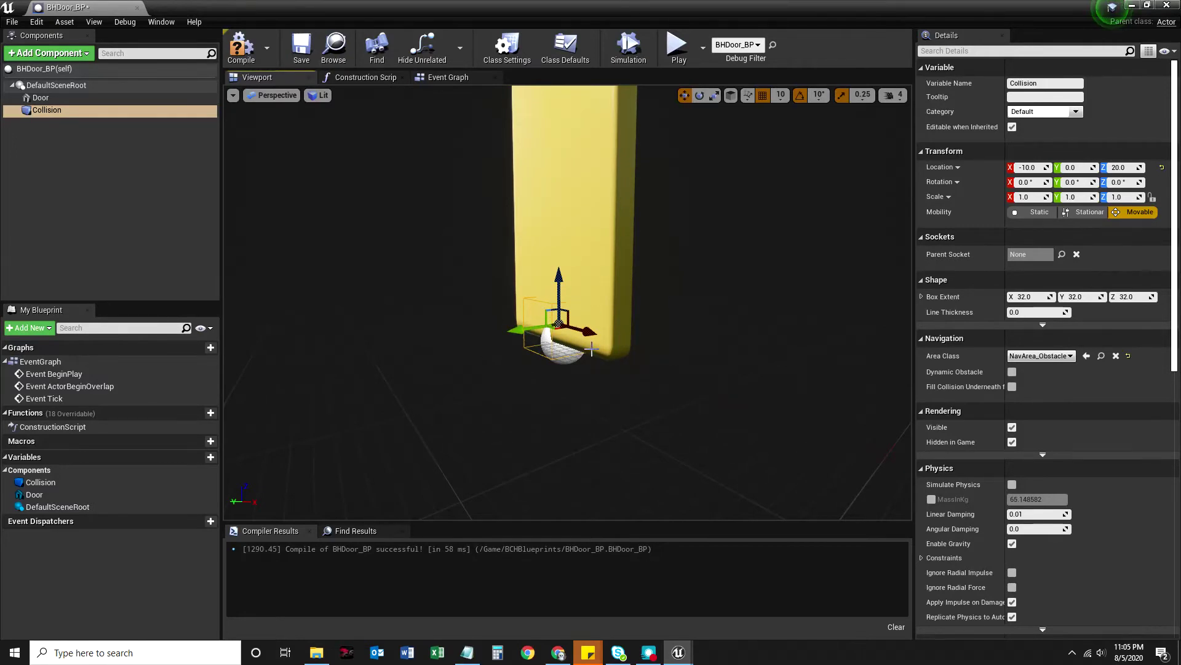
pyautogui.keyDown('alt'); pyautogui.moveTo(641, 387); pyautogui.dragTo(640, 387); pyautogui.keyUp('alt')
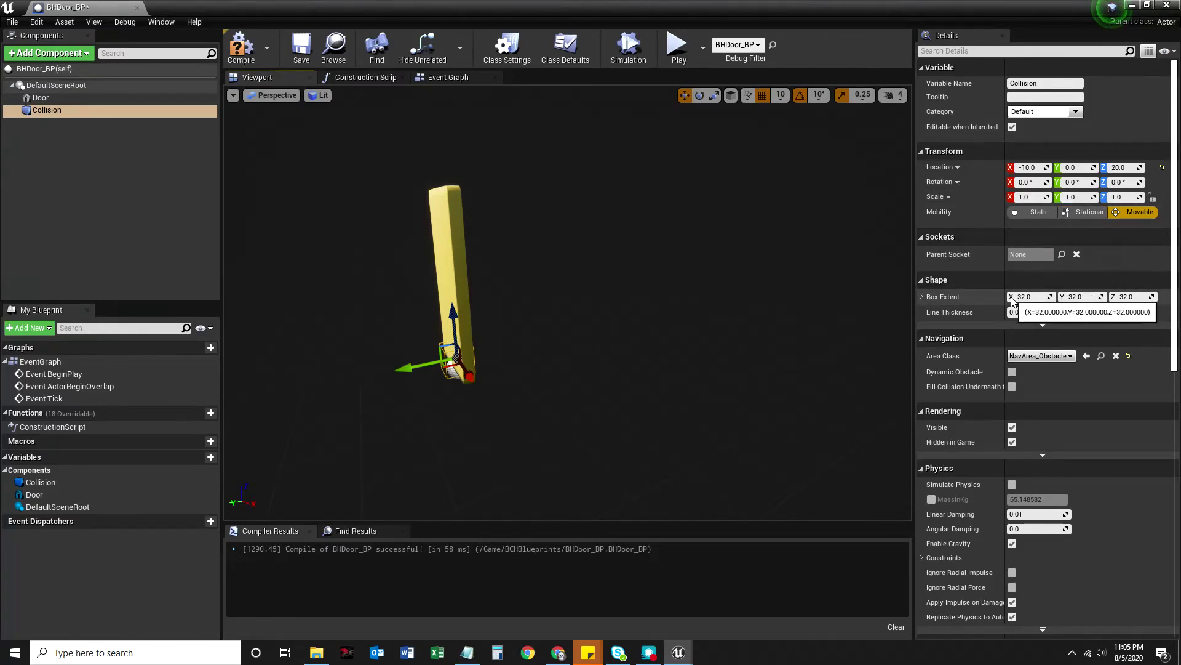
# Step: Stretch the Collision box's X extent to about 119.7 so it spans the door's width
pyautogui.moveTo(495, 387); pyautogui.dragTo(517, 389, button='right')
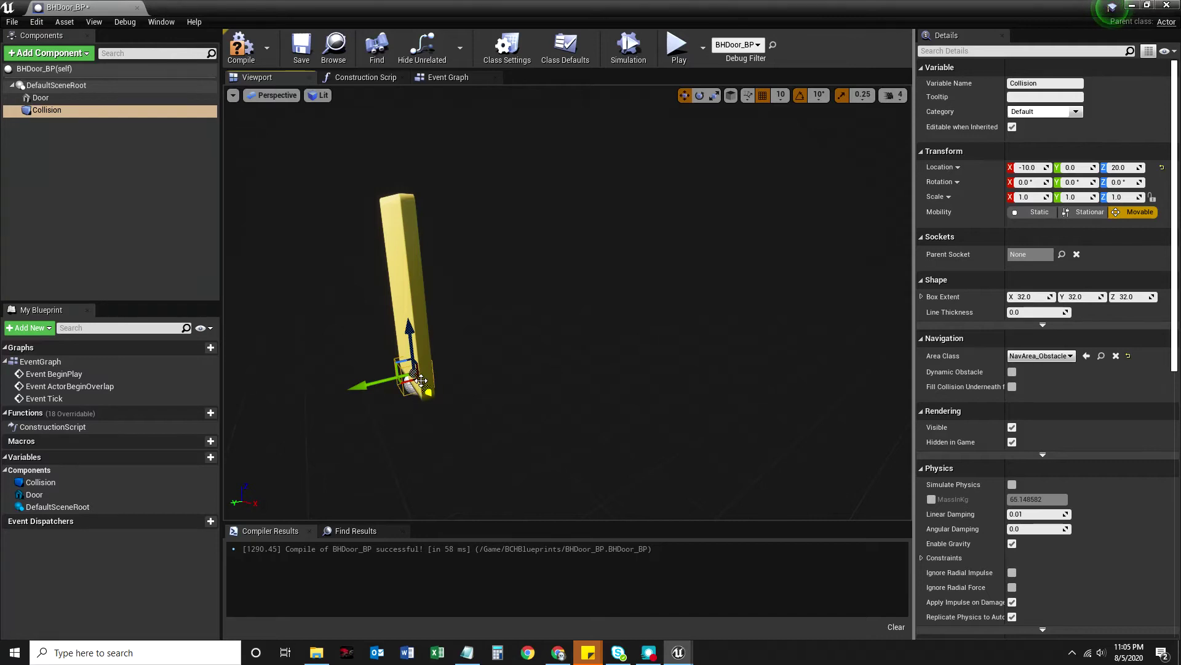
pyautogui.moveTo(435, 403); pyautogui.dragTo(482, 422, button='right')
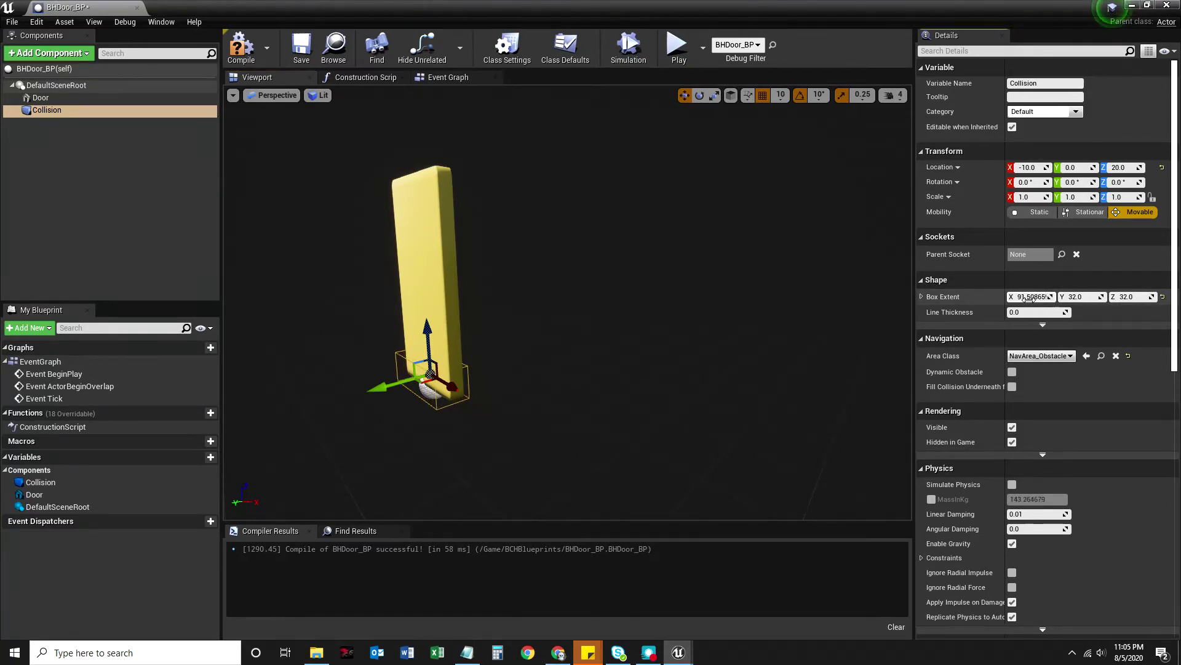
pyautogui.moveTo(1030, 298); pyautogui.dragTo(1030, 298)
pyautogui.press('f')
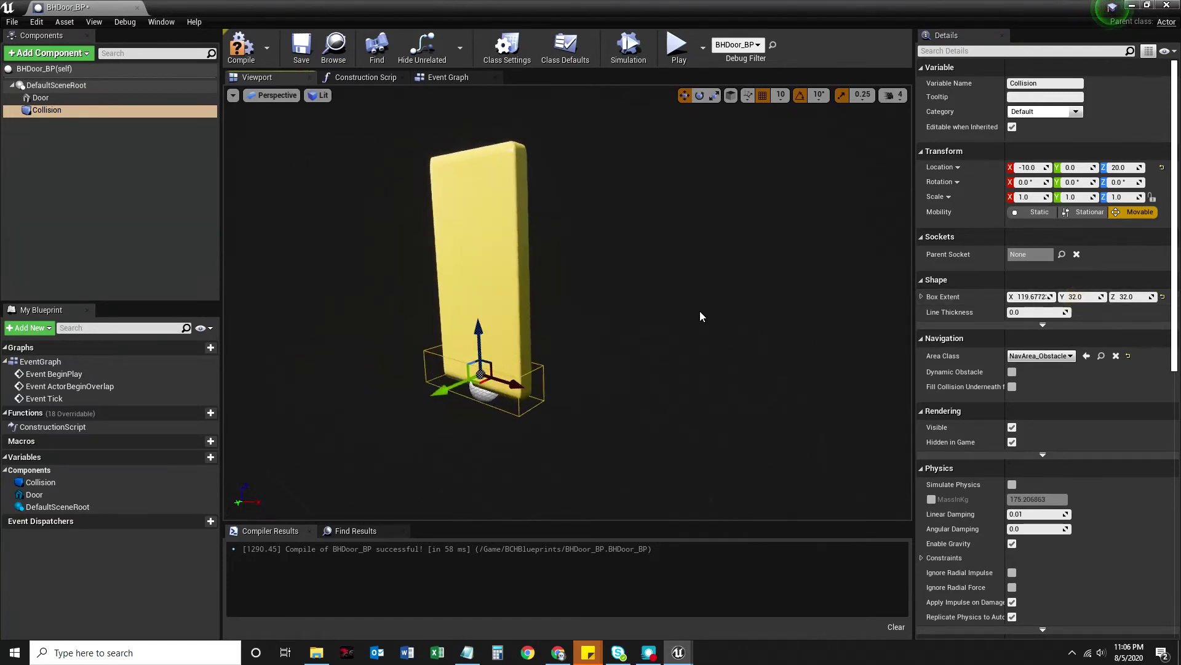
# Step: Recentre the Collision box on the door at X location 0, undoing the excessive move along X
pyautogui.moveTo(699, 311); pyautogui.dragTo(640, 311, button='right')
pyautogui.moveTo(750, 364); pyautogui.dragTo(789, 369)
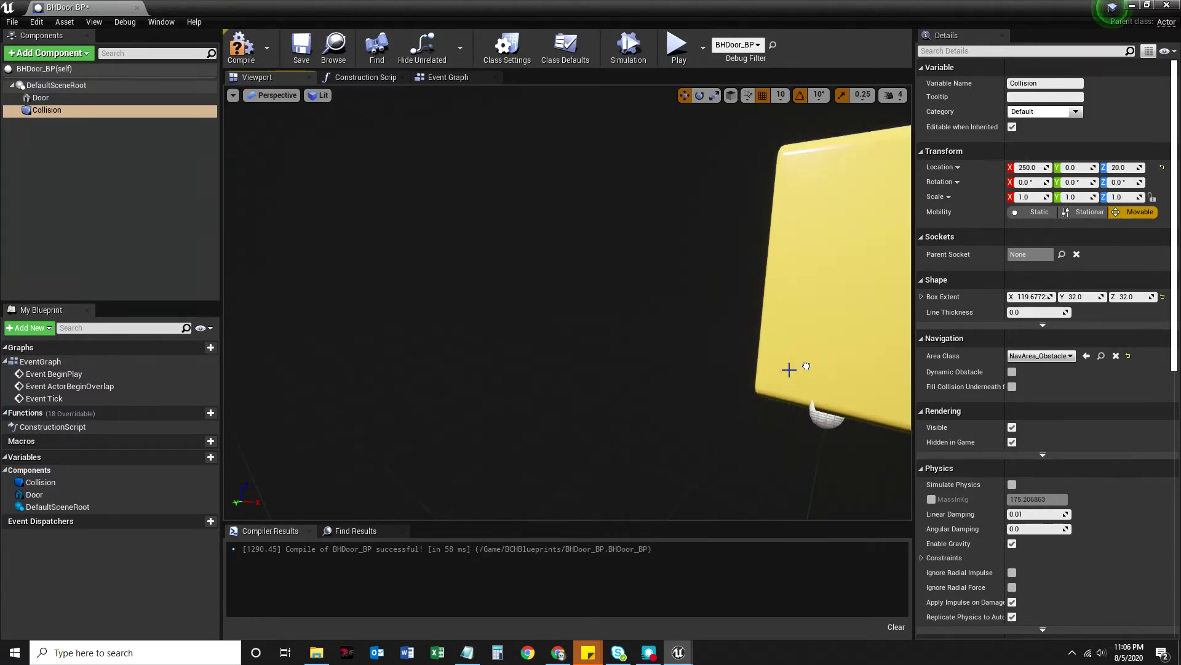
pyautogui.hotkey('ctrl', 'z')
pyautogui.hotkey('ctrl', 'z')
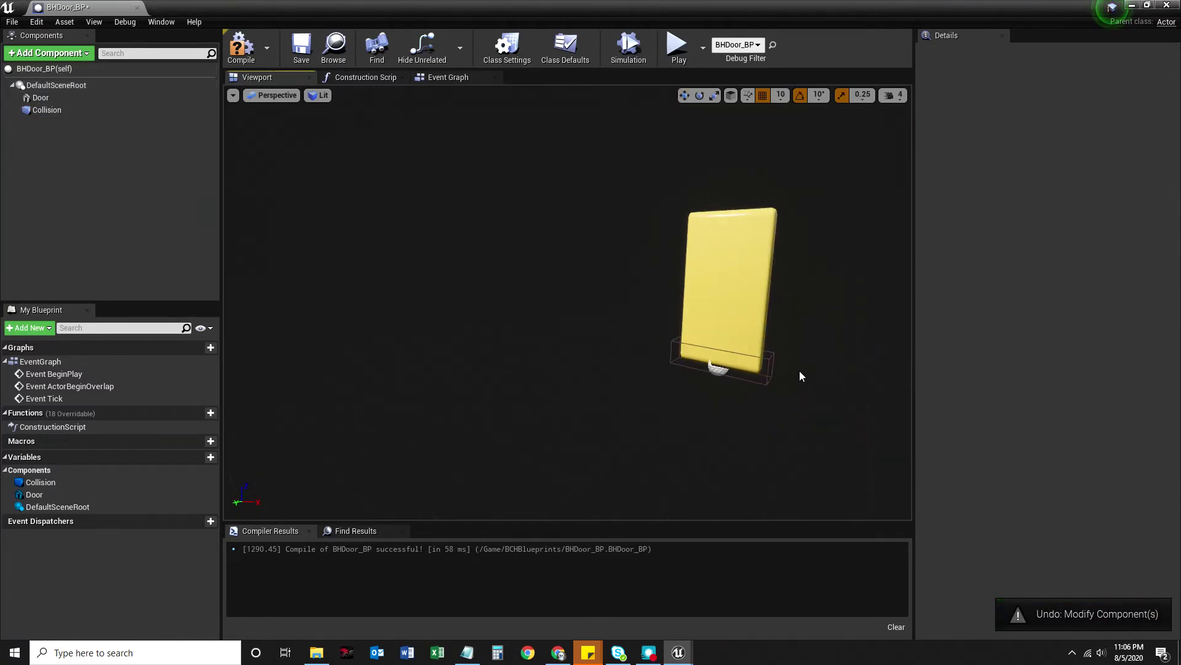
# Step: Set the Collision box's X extent to 120
pyautogui.click(771, 360)
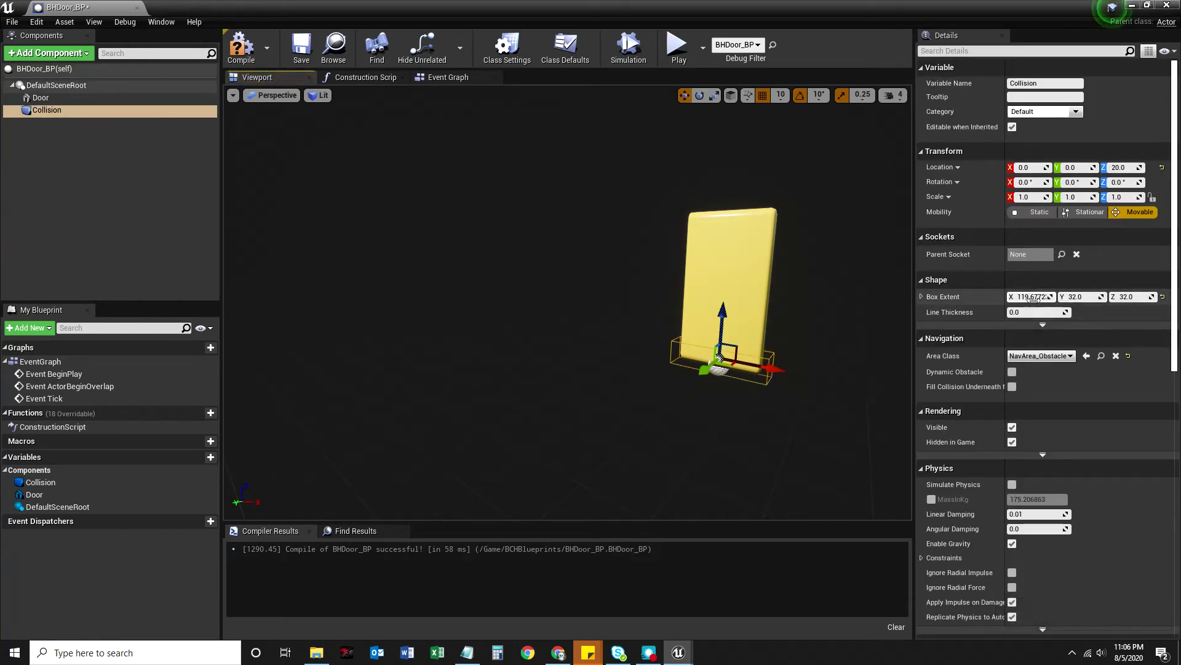
pyautogui.click(1032, 298)
pyautogui.write('1')
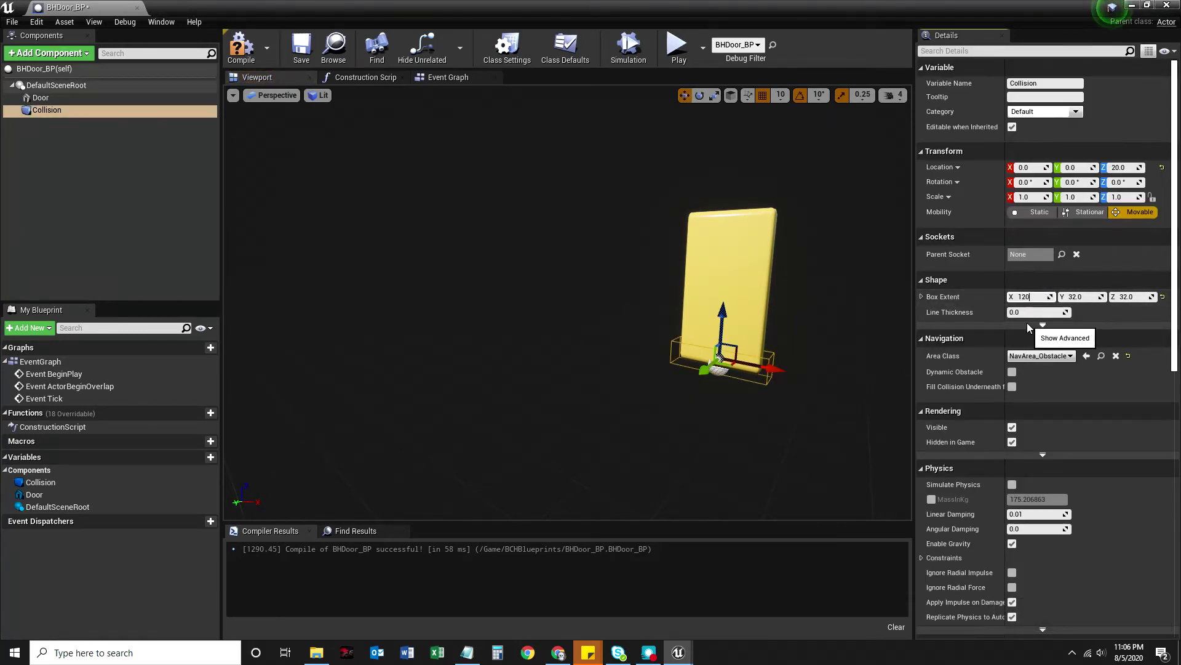
pyautogui.write('20')
pyautogui.press('Return')
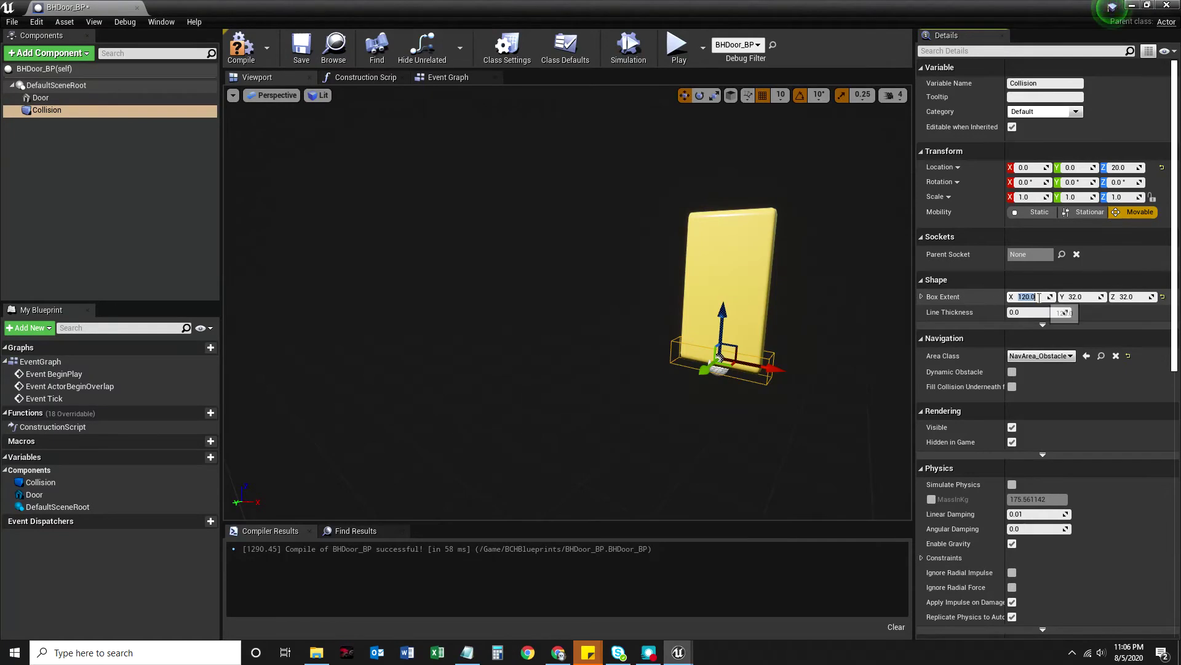
# Step: Set the Collision box's Y extent to 150 so it reaches out on both sides of the door
pyautogui.moveTo(800, 363); pyautogui.dragTo(800, 363)
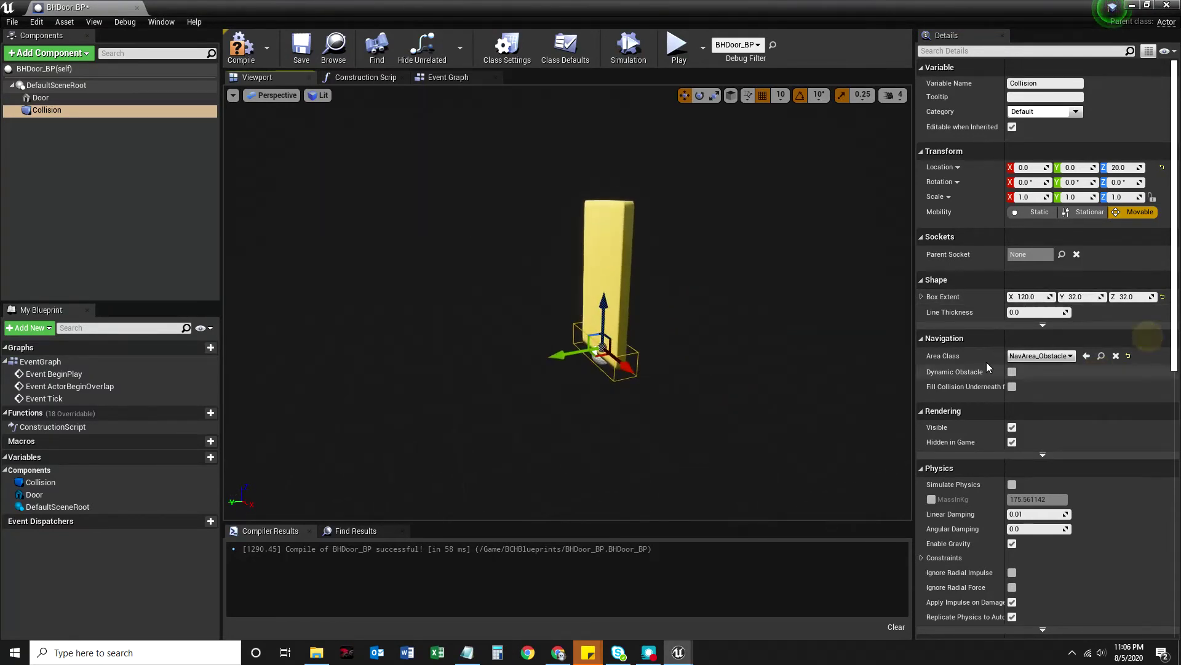
pyautogui.moveTo(1077, 298); pyautogui.dragTo(1077, 298)
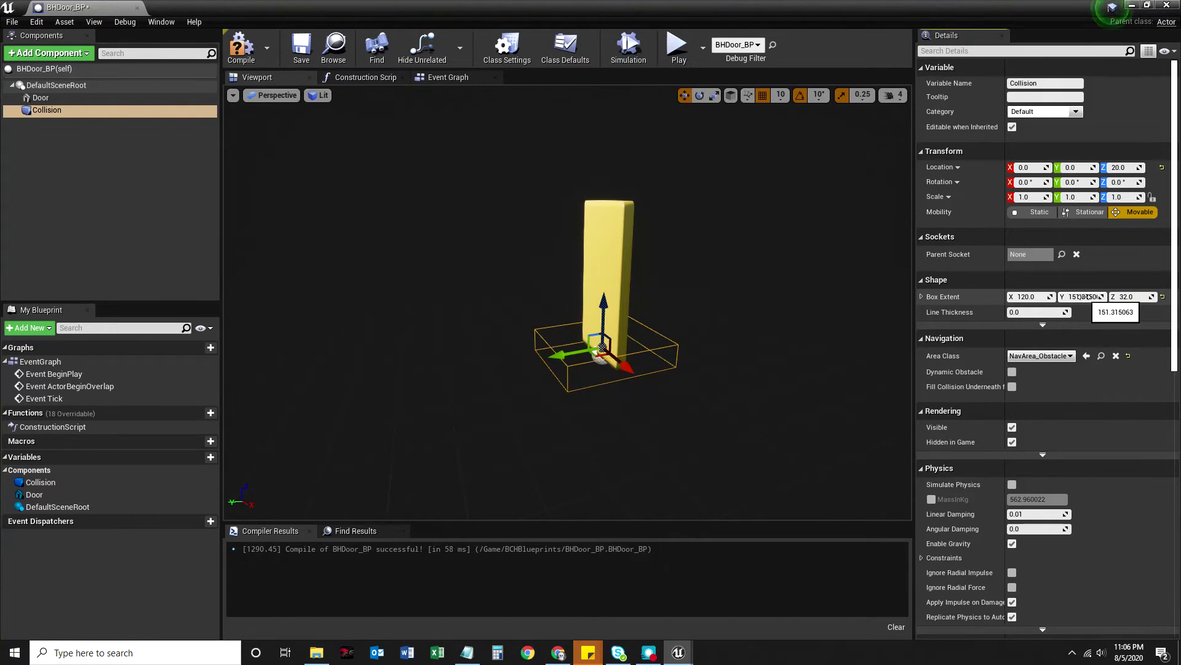
pyautogui.click(1083, 297)
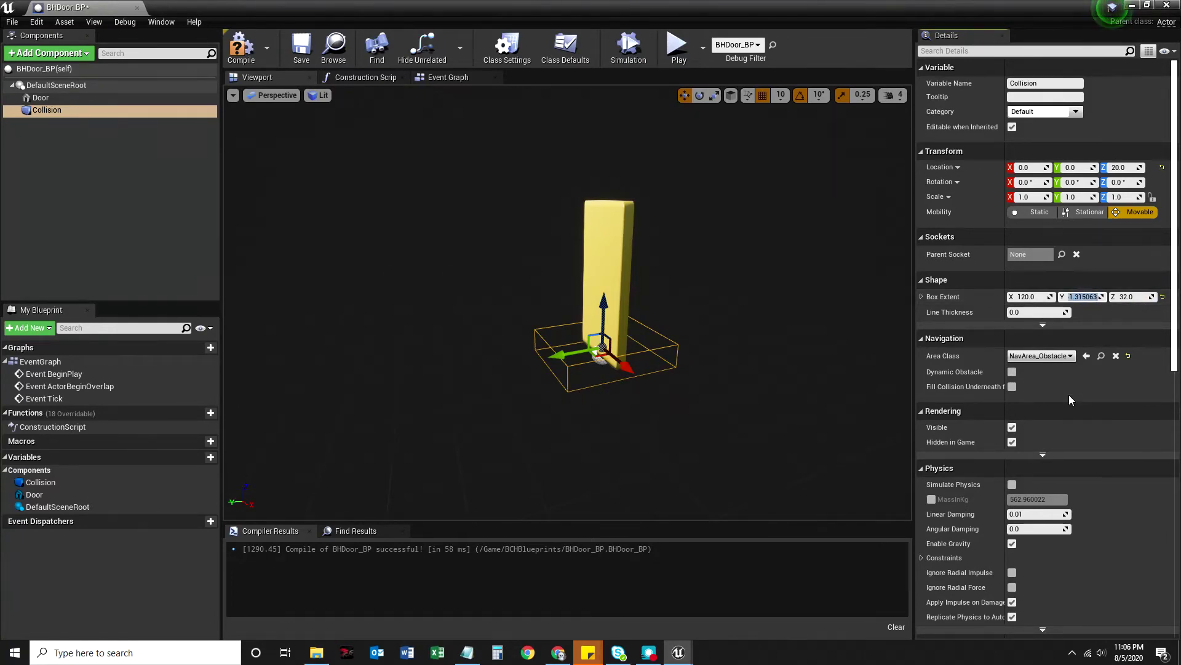
pyautogui.write('150')
pyautogui.press('Return')
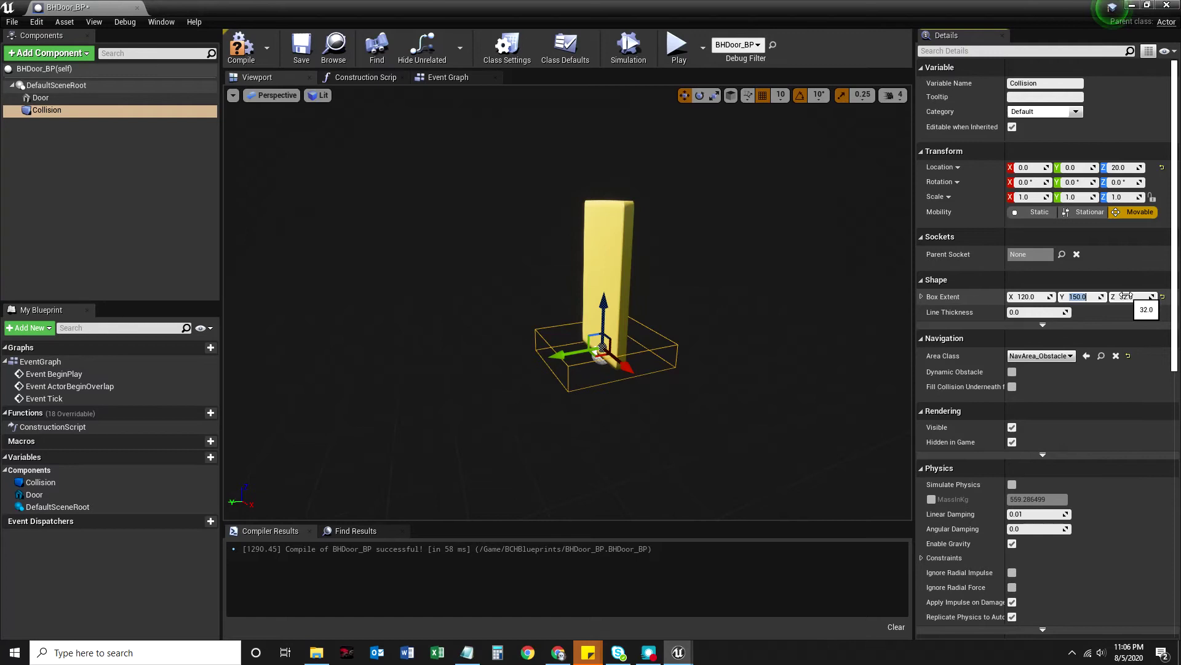
# Step: Stretch the Collision box's Z extent to about 194.6 and raise the box to Z location 210
pyautogui.moveTo(1130, 297); pyautogui.dragTo(1172, 286)
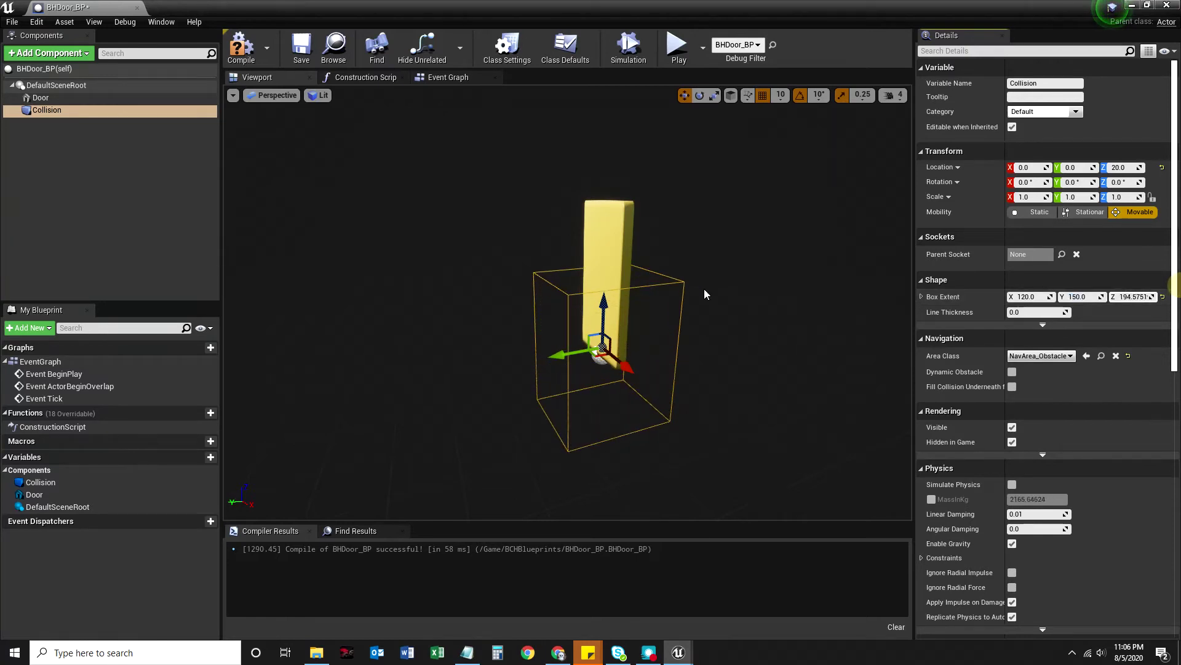
pyautogui.moveTo(607, 318); pyautogui.dragTo(615, 244)
pyautogui.moveTo(705, 302); pyautogui.dragTo(706, 307, button='right')
pyautogui.scroll(3, 705, 301)
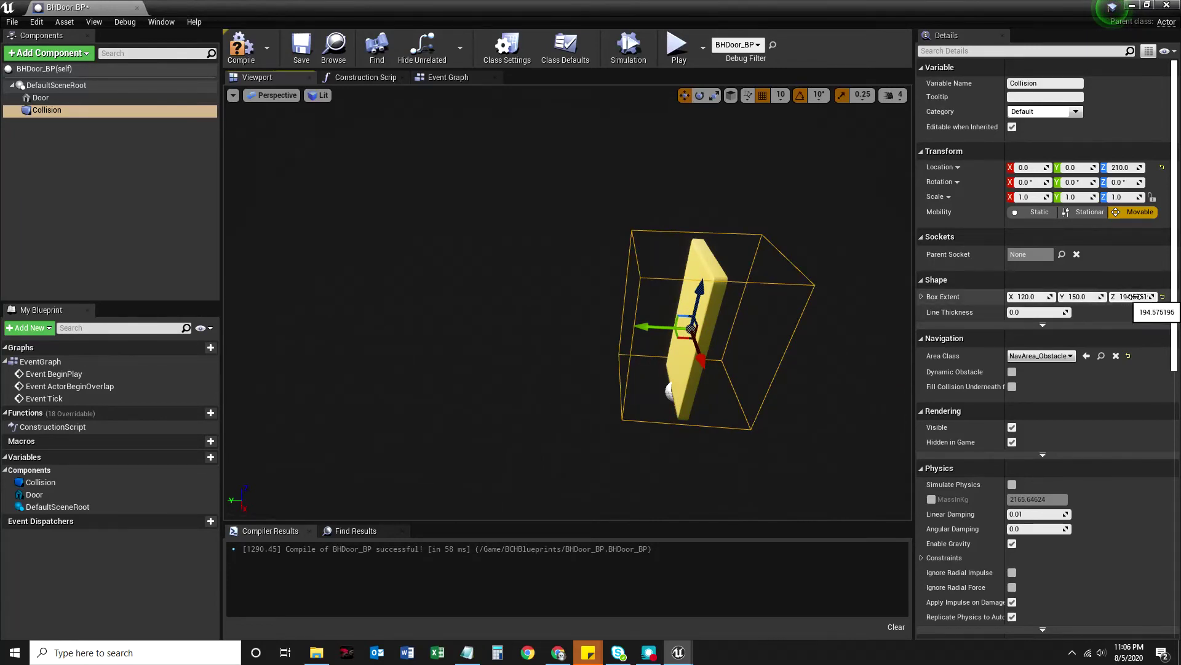
# Step: Reduce the Collision box's Z extent to about 130.1 and lower the box to Z location 150 around the door's base
pyautogui.moveTo(1132, 297); pyautogui.dragTo(1098, 302)
pyautogui.moveTo(653, 360); pyautogui.dragTo(478, 467, button='right')
pyautogui.moveTo(804, 239); pyautogui.dragTo(800, 271)
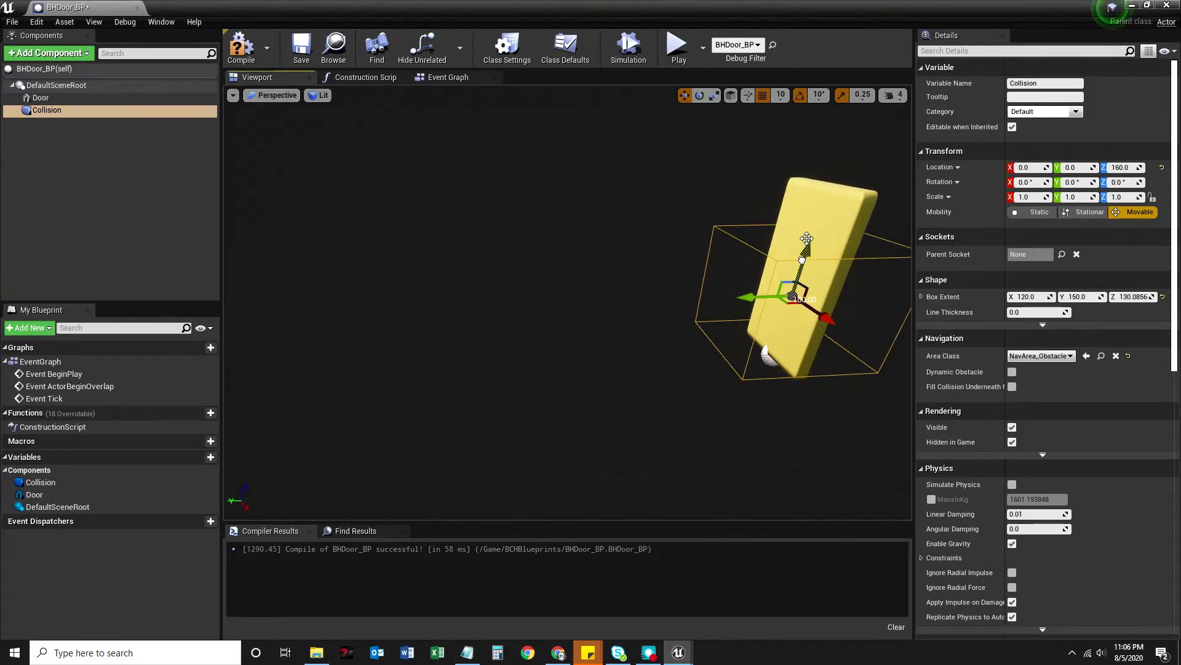
pyautogui.moveTo(718, 359); pyautogui.dragTo(824, 216, button='right')
pyautogui.moveTo(697, 284); pyautogui.dragTo(696, 291)
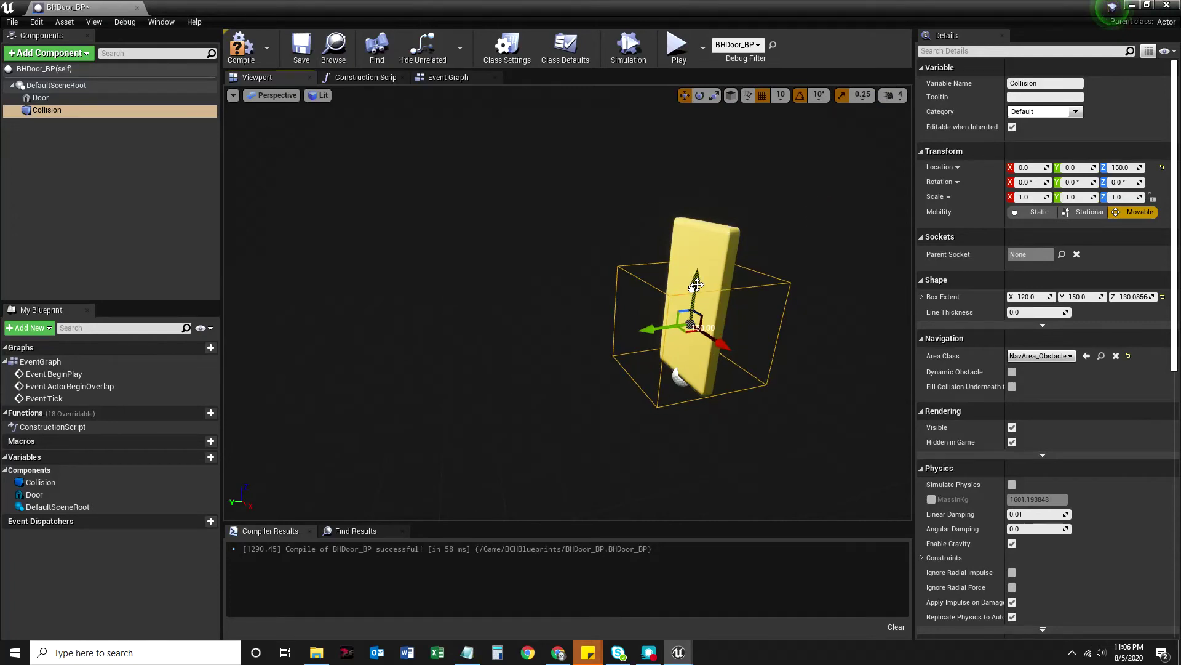
# Step: Compile and save BHDoor_BP, and check the door instances in the level
pyautogui.click(240, 48)
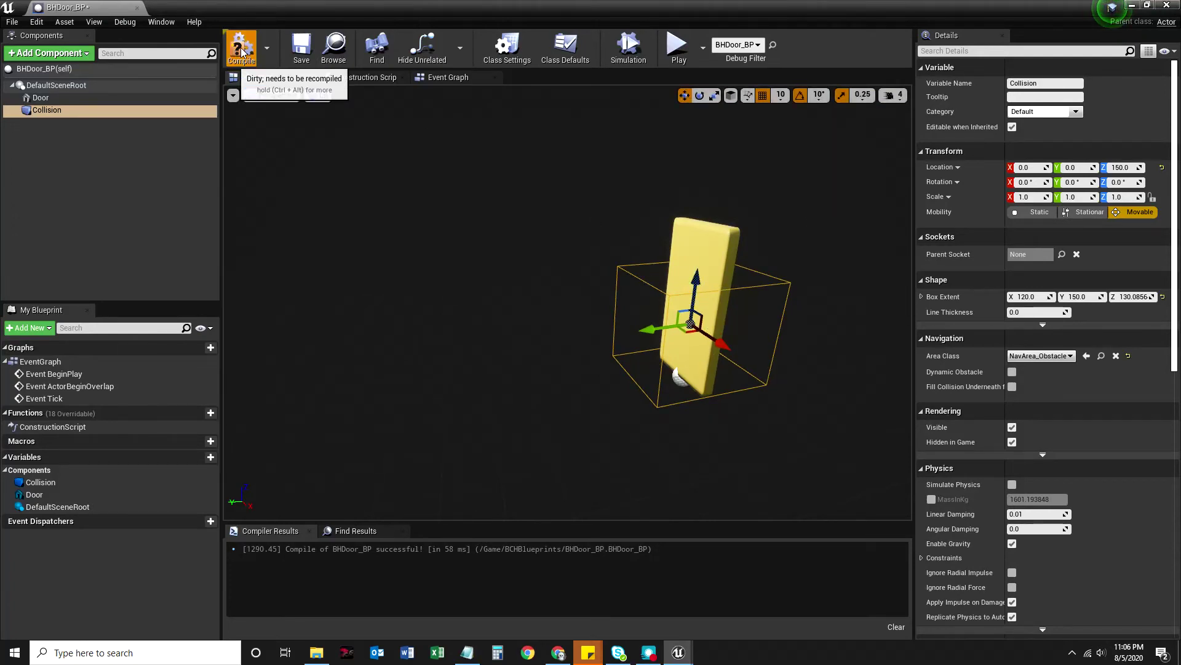
pyautogui.click(301, 46)
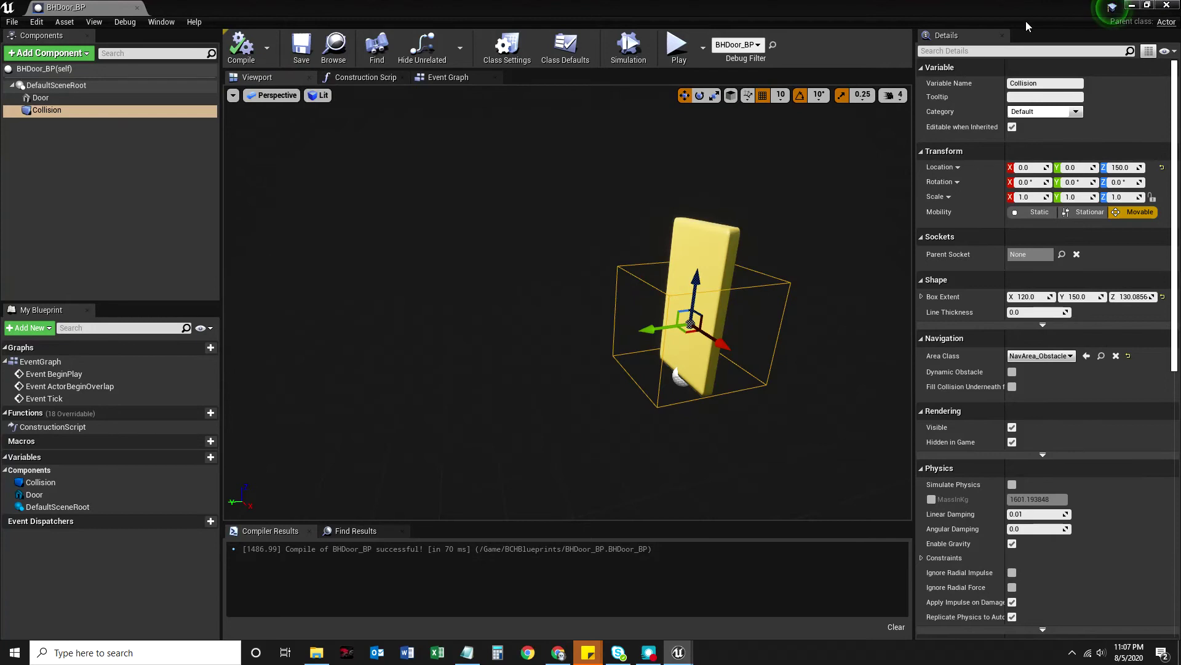
pyautogui.moveTo(975, 8); pyautogui.dragTo(766, 368)
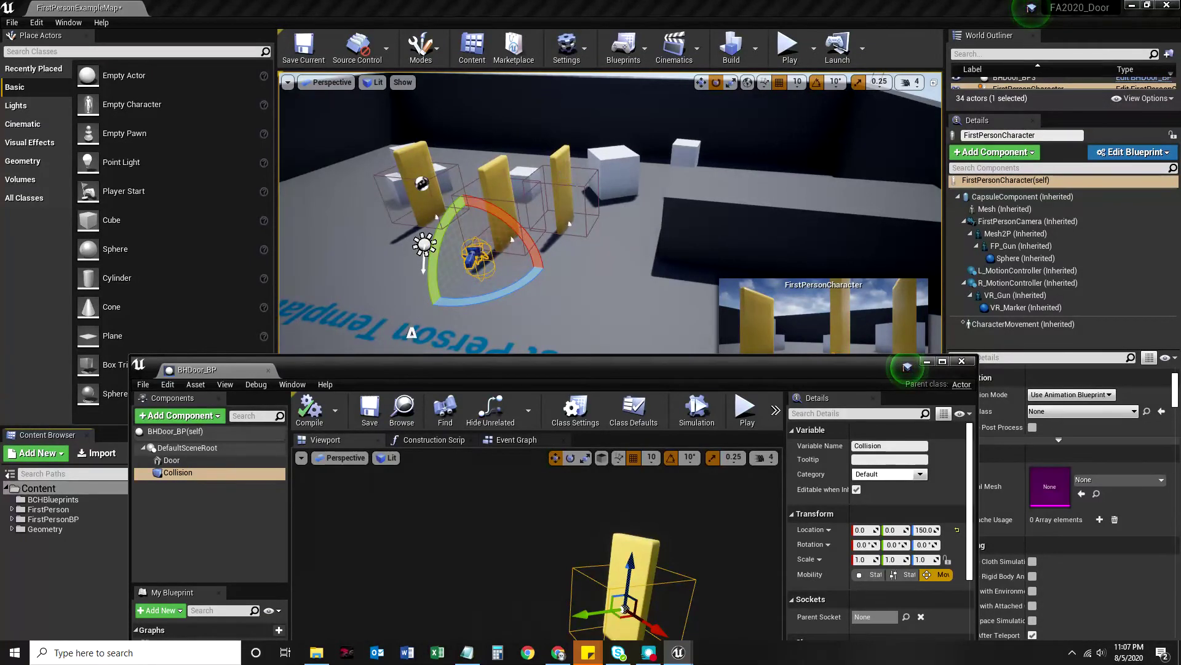
pyautogui.moveTo(674, 367); pyautogui.dragTo(745, 124)
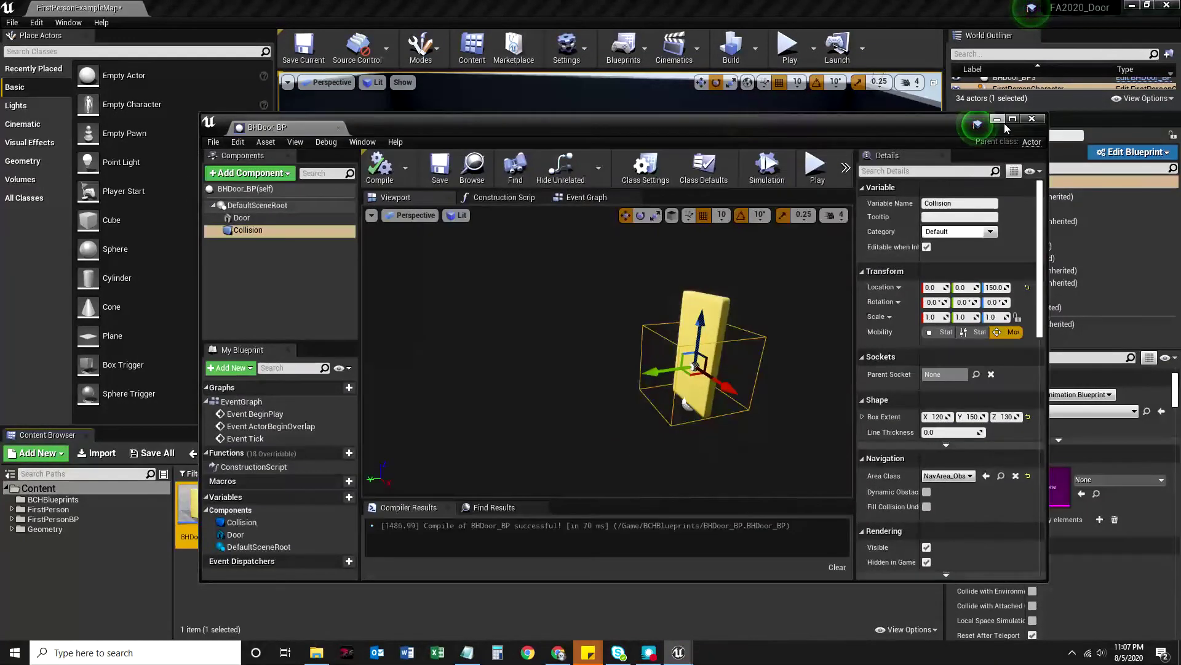
pyautogui.doubleClick(744, 125)
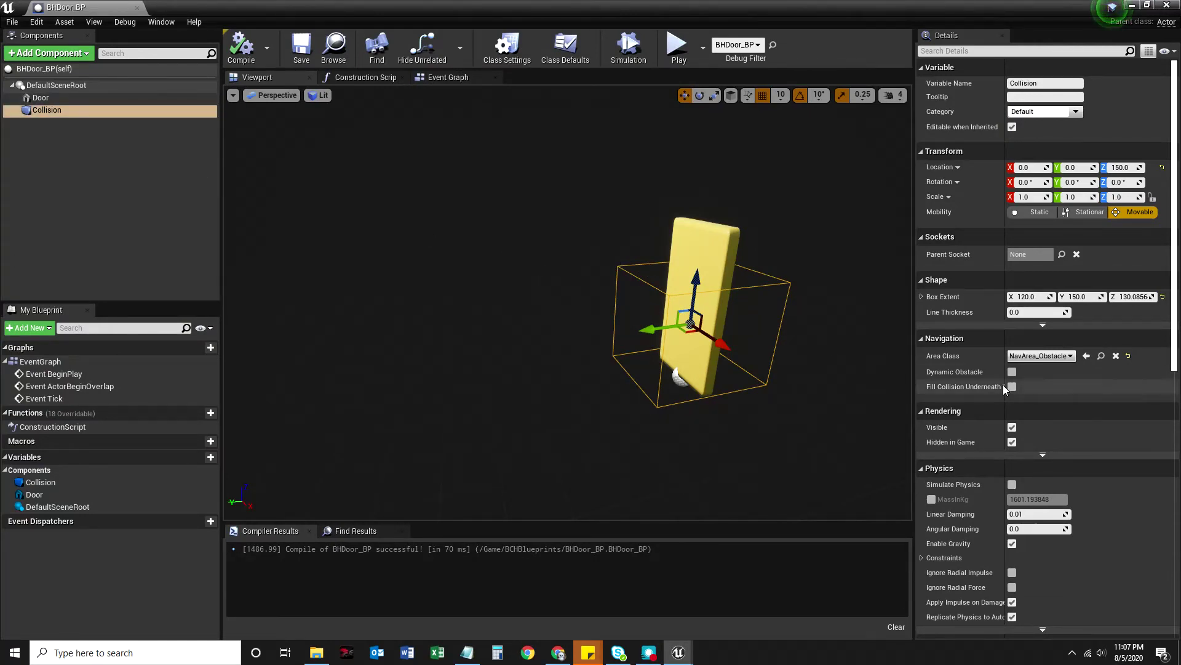
# Step: Add an On Component Begin Overlap event for the Collision box
pyautogui.scroll(-15, 986, 354)
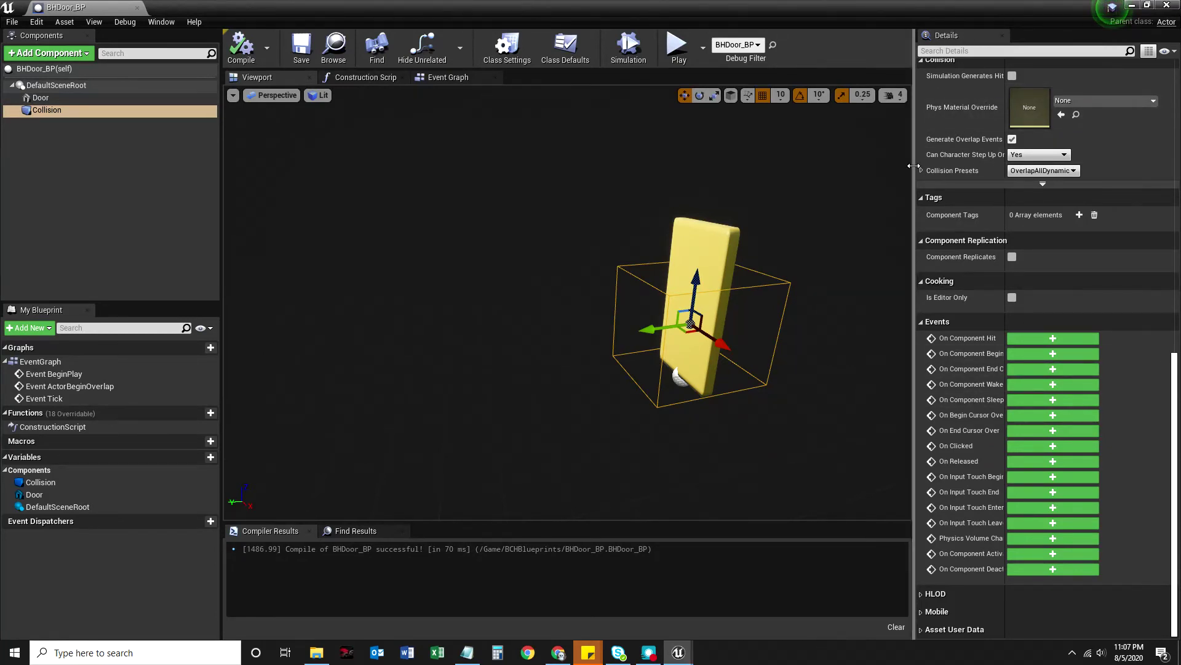
pyautogui.moveTo(911, 169); pyautogui.dragTo(813, 173)
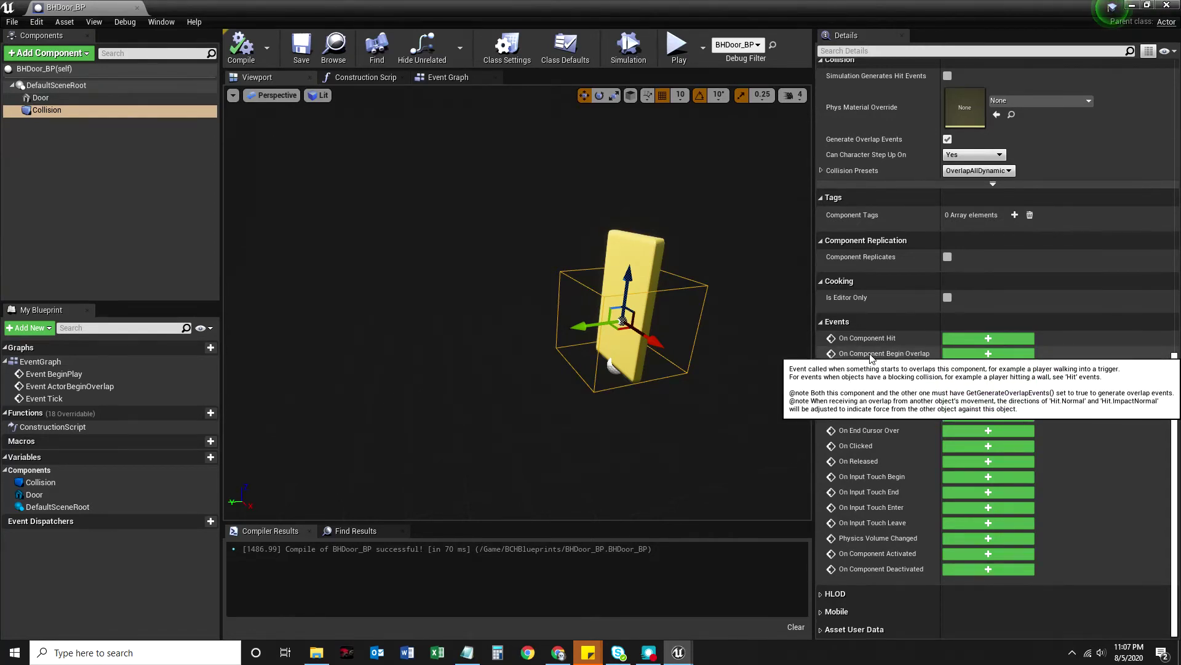
pyautogui.click(988, 355)
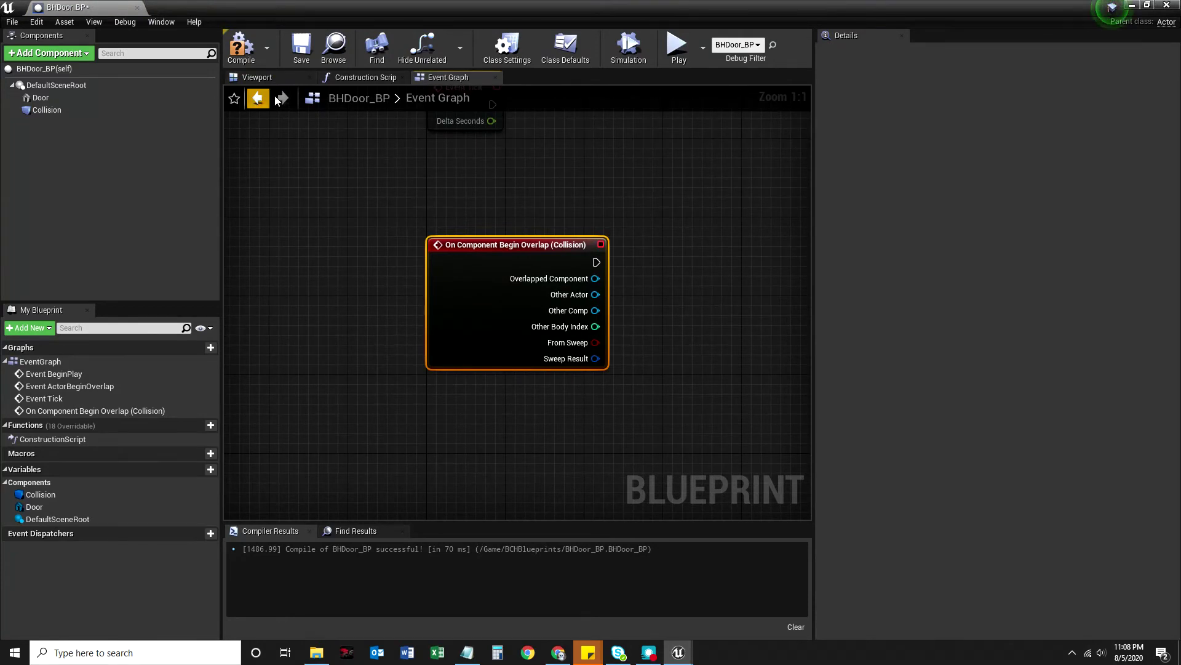
# Step: Examine the Collision box around the door and the overlap event node alongside the default events in the event graph
pyautogui.click(257, 76)
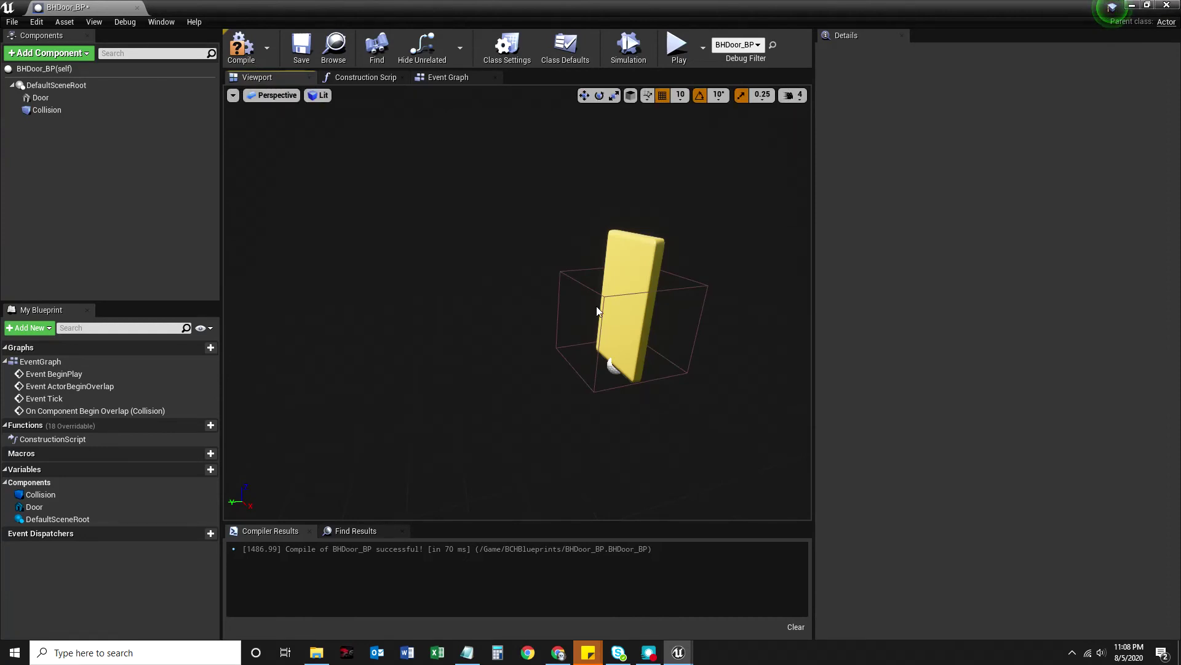
pyautogui.click(447, 78)
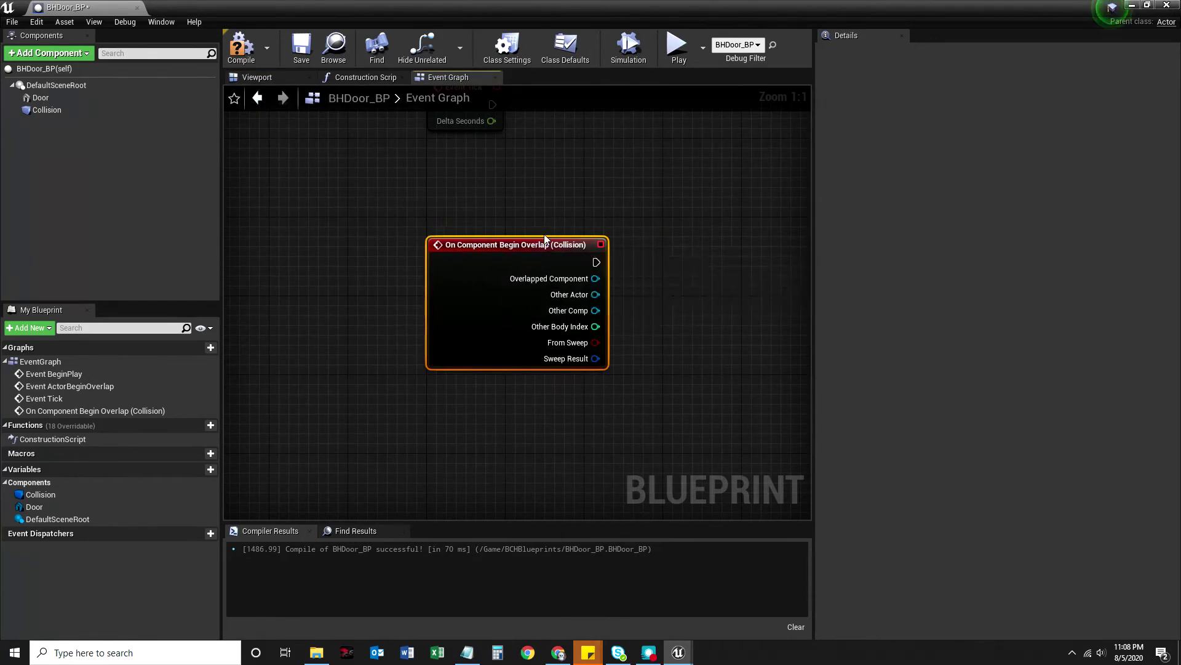
pyautogui.scroll(-4, 321, 354)
pyautogui.scroll(-1, 320, 349)
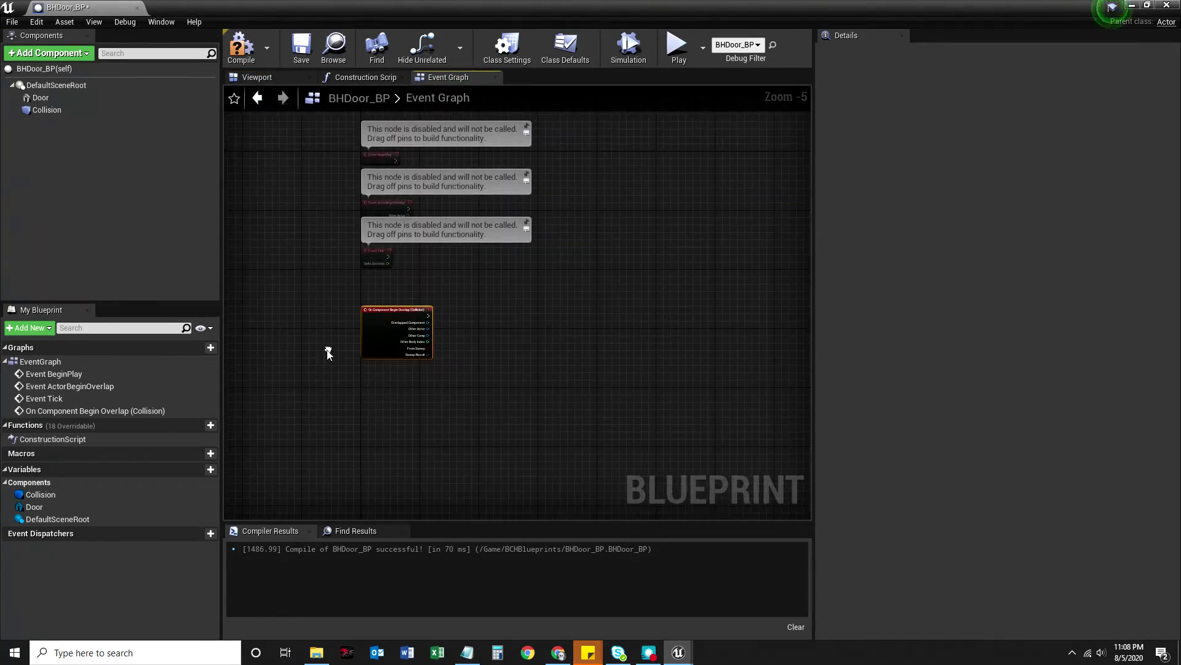
pyautogui.press('Home')
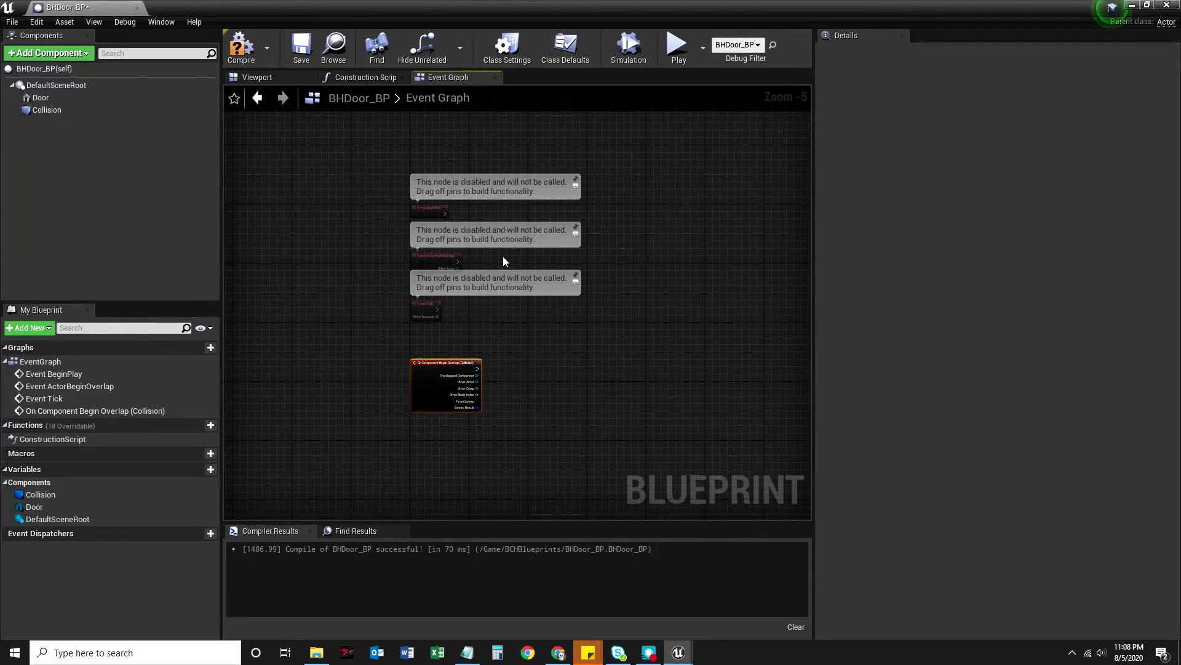
pyautogui.scroll(5, 416, 206)
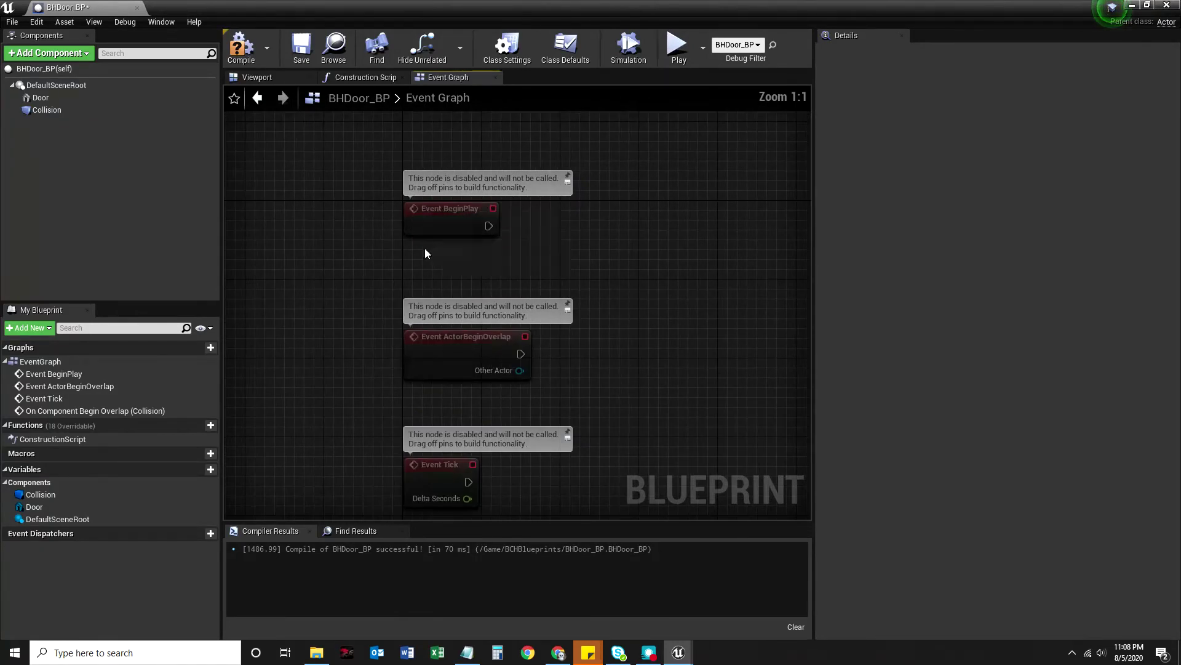
pyautogui.moveTo(419, 282); pyautogui.dragTo(397, 125, button='right')
pyautogui.moveTo(423, 331); pyautogui.dragTo(412, 124, button='right')
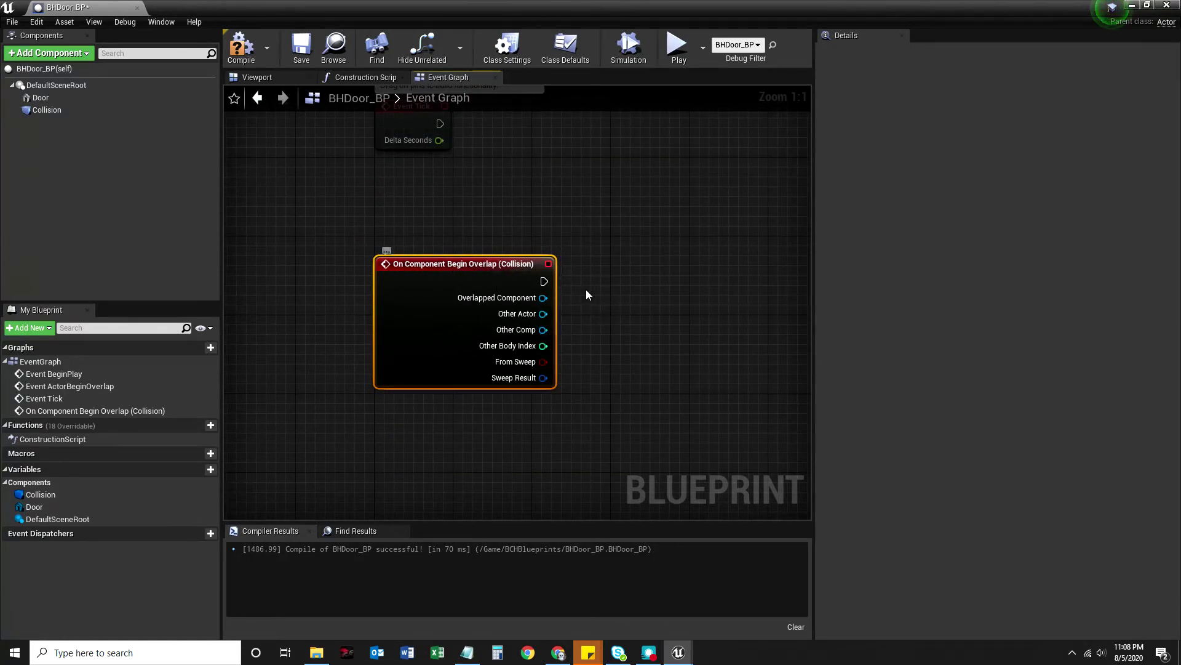
pyautogui.moveTo(618, 404); pyautogui.dragTo(578, 377, button='right')
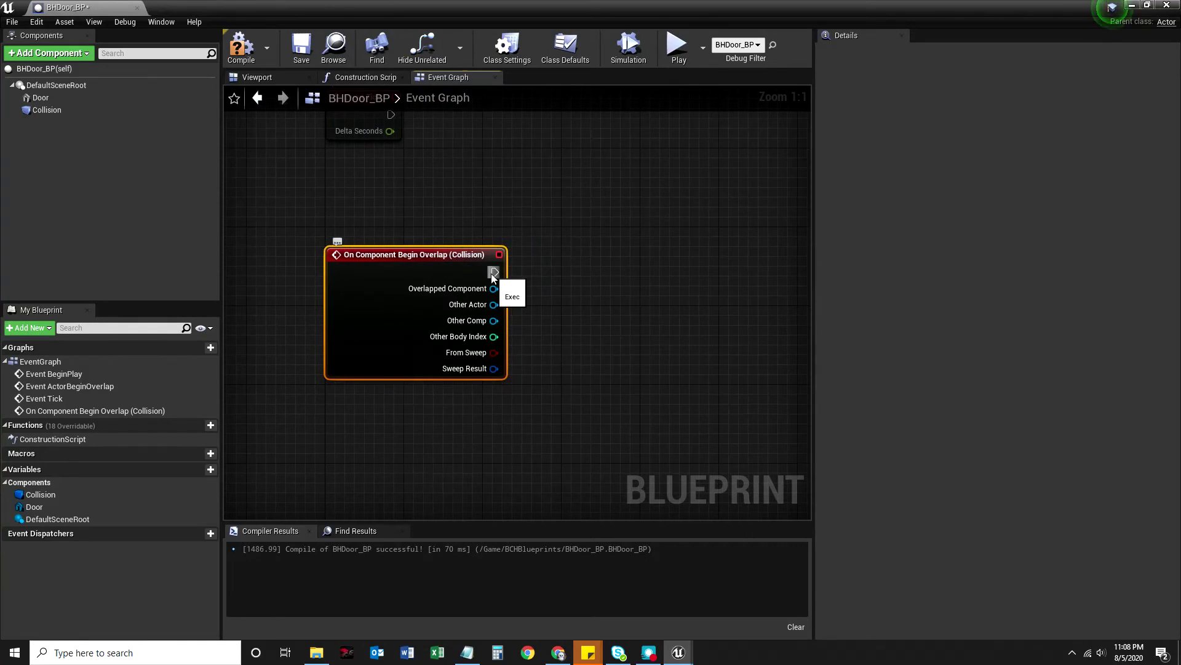
# Step: Move the On Component Begin Overlap (Collision) node slightly higher in the event graph
pyautogui.moveTo(494, 272); pyautogui.dragTo(523, 294)
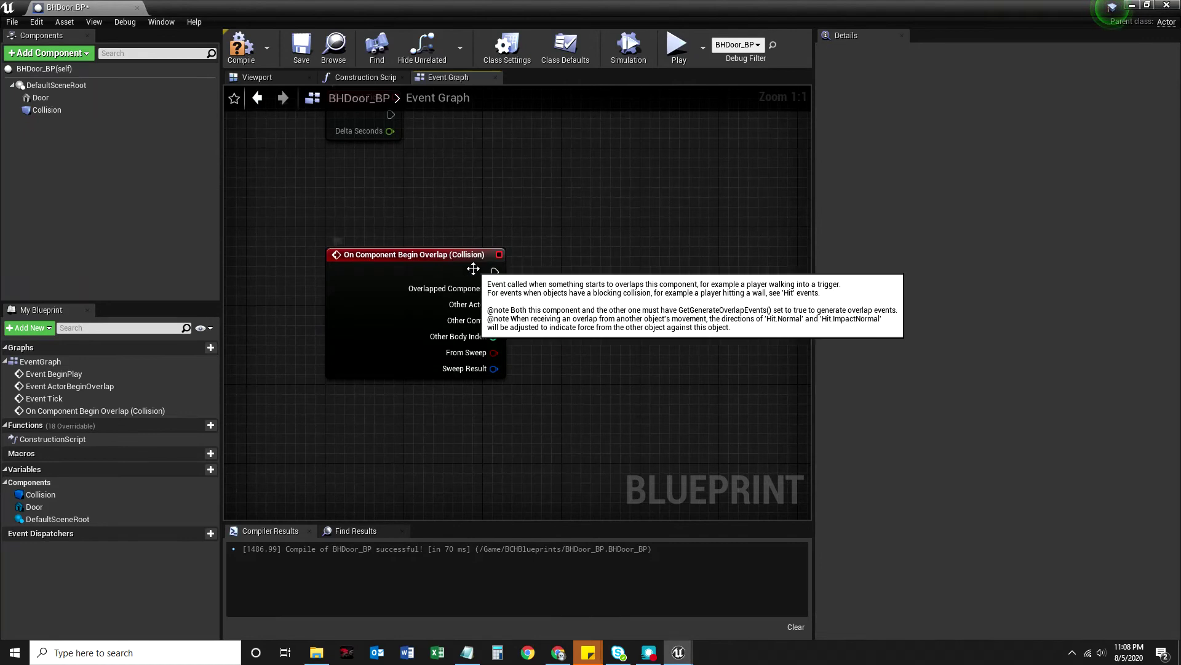
pyautogui.moveTo(442, 261); pyautogui.dragTo(379, 244)
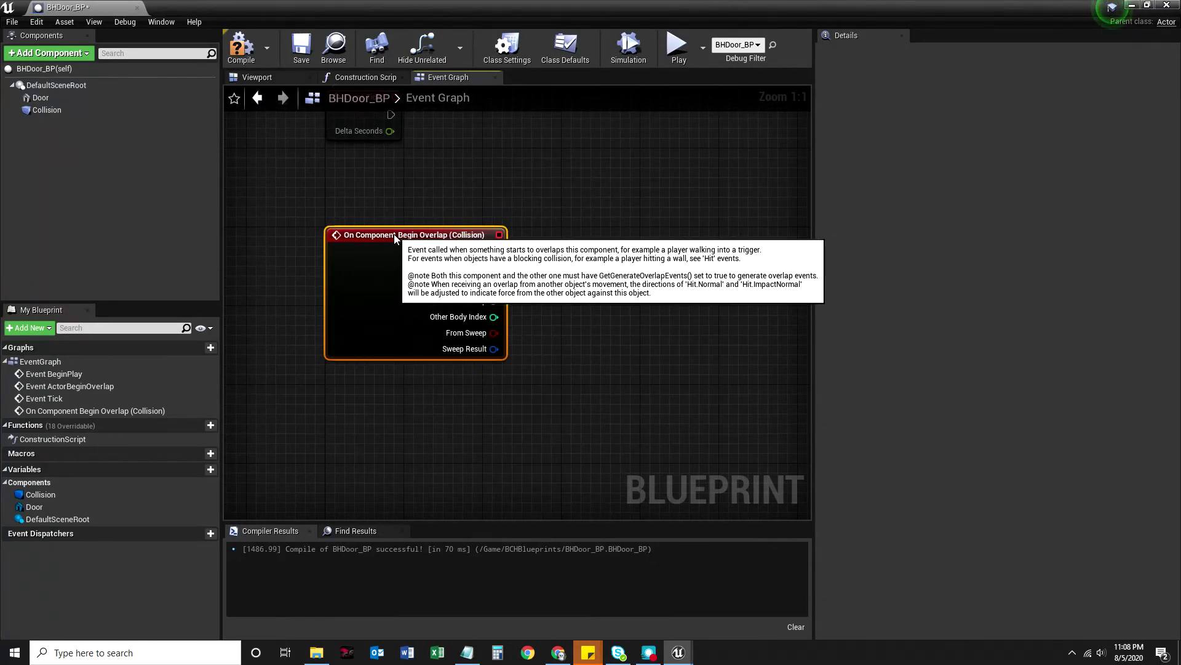
pyautogui.hotkey('ctrl', 'z')
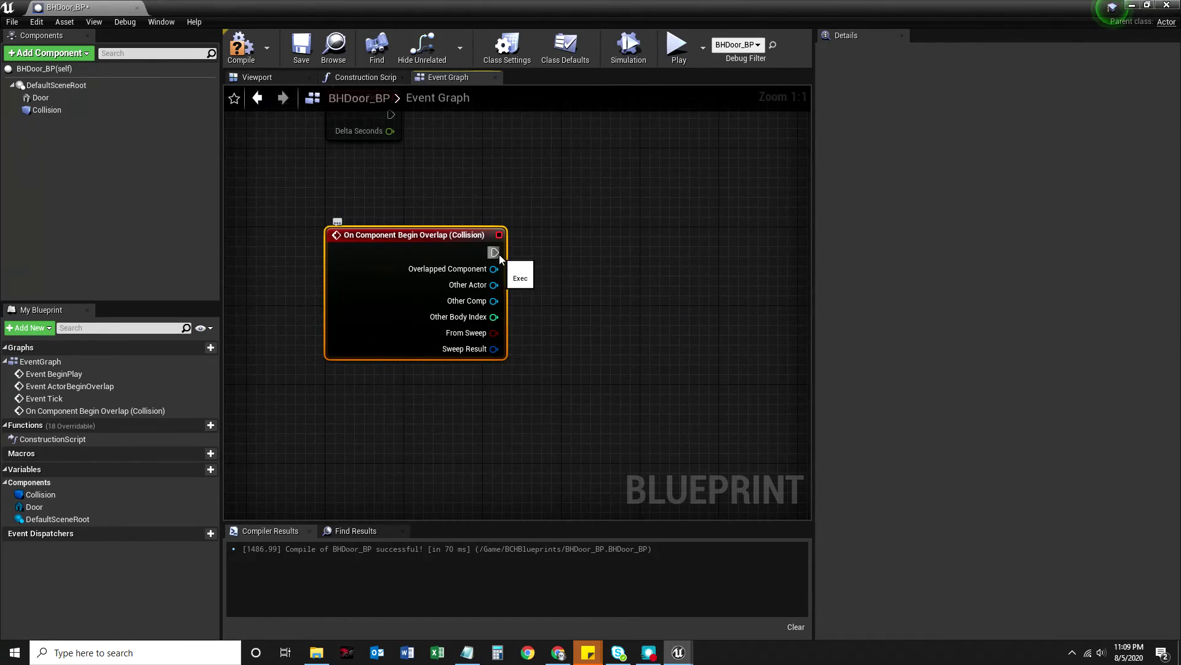
pyautogui.moveTo(500, 253); pyautogui.dragTo(571, 249)
pyautogui.click(523, 260)
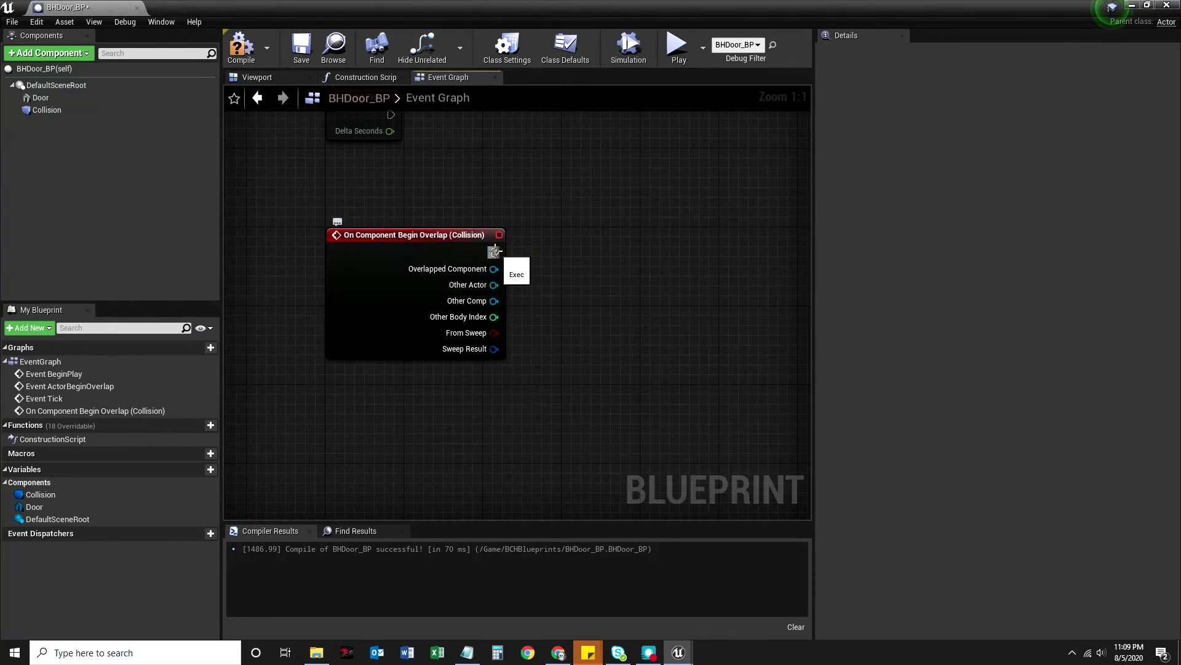
pyautogui.click(466, 241)
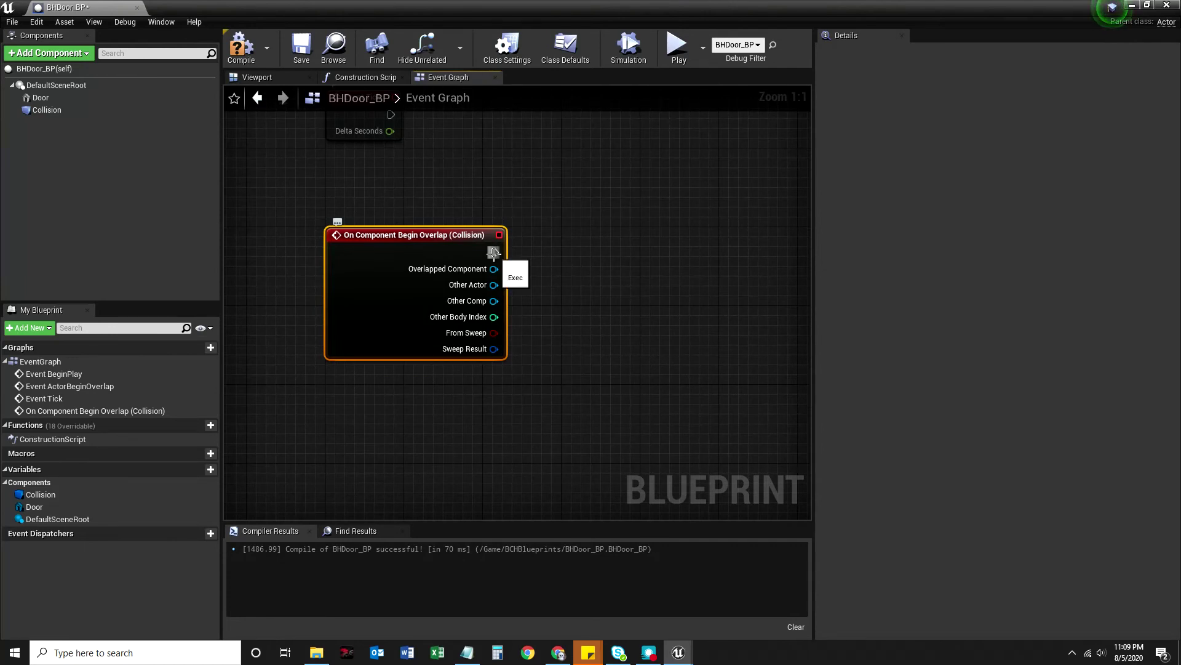
# Step: Try an Add AIPerception Component node wired to the overlap event's execution output, and delete it
pyautogui.moveTo(495, 253); pyautogui.dragTo(638, 210)
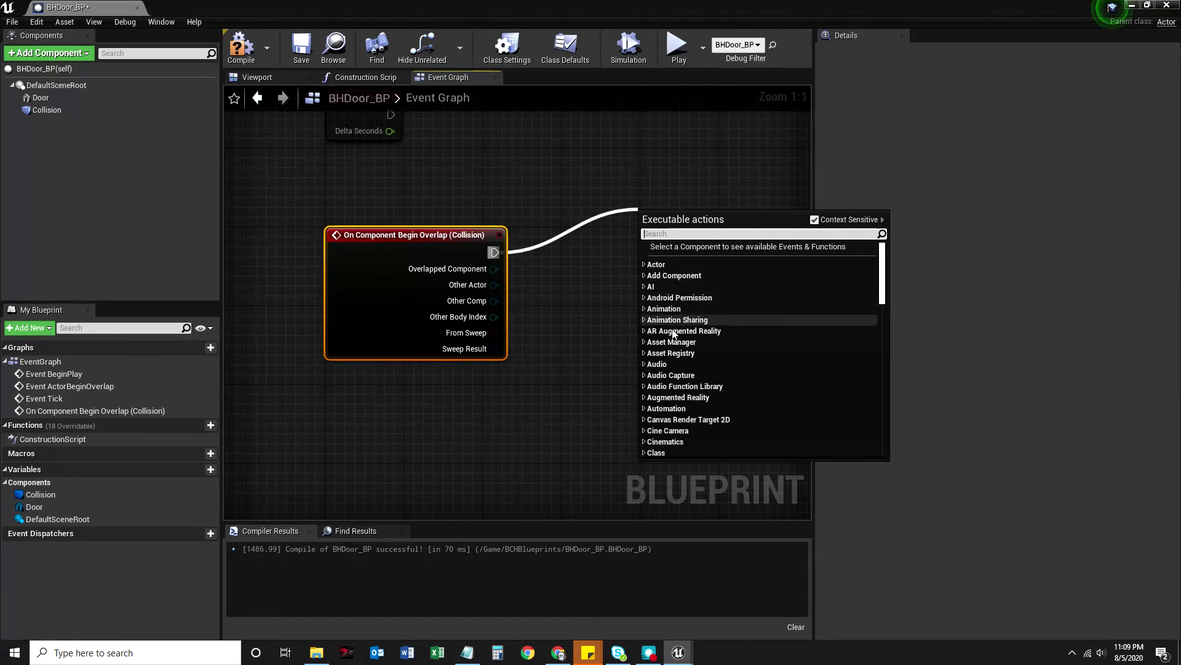
pyautogui.click(641, 264)
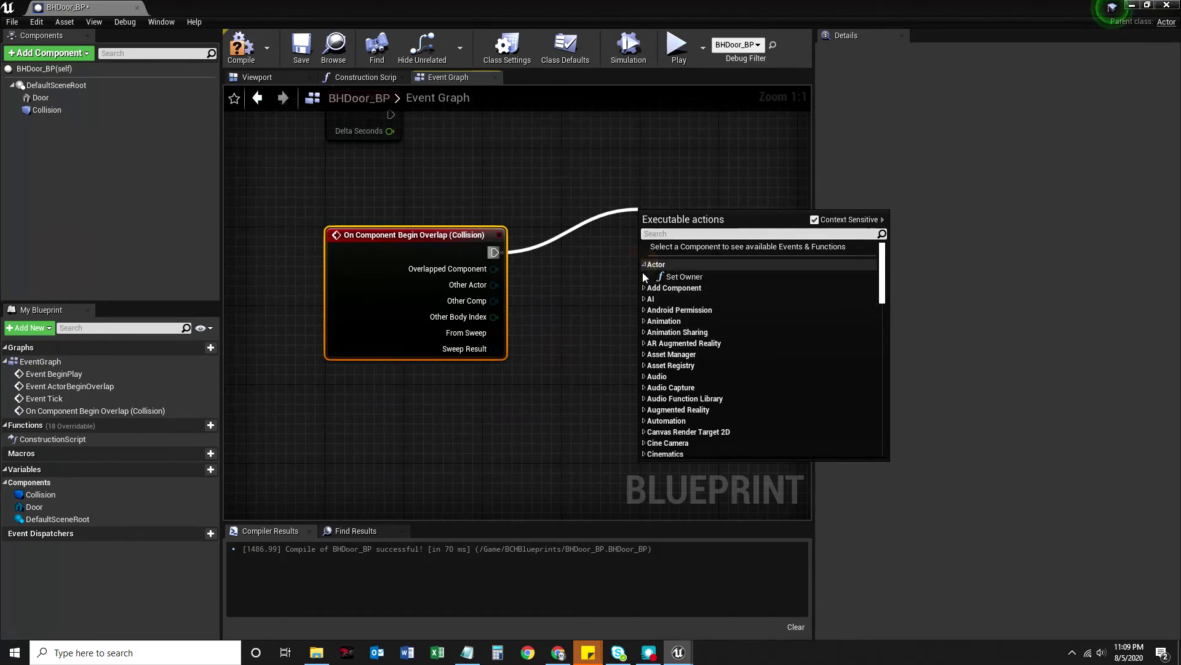
pyautogui.click(643, 286)
pyautogui.click(651, 299)
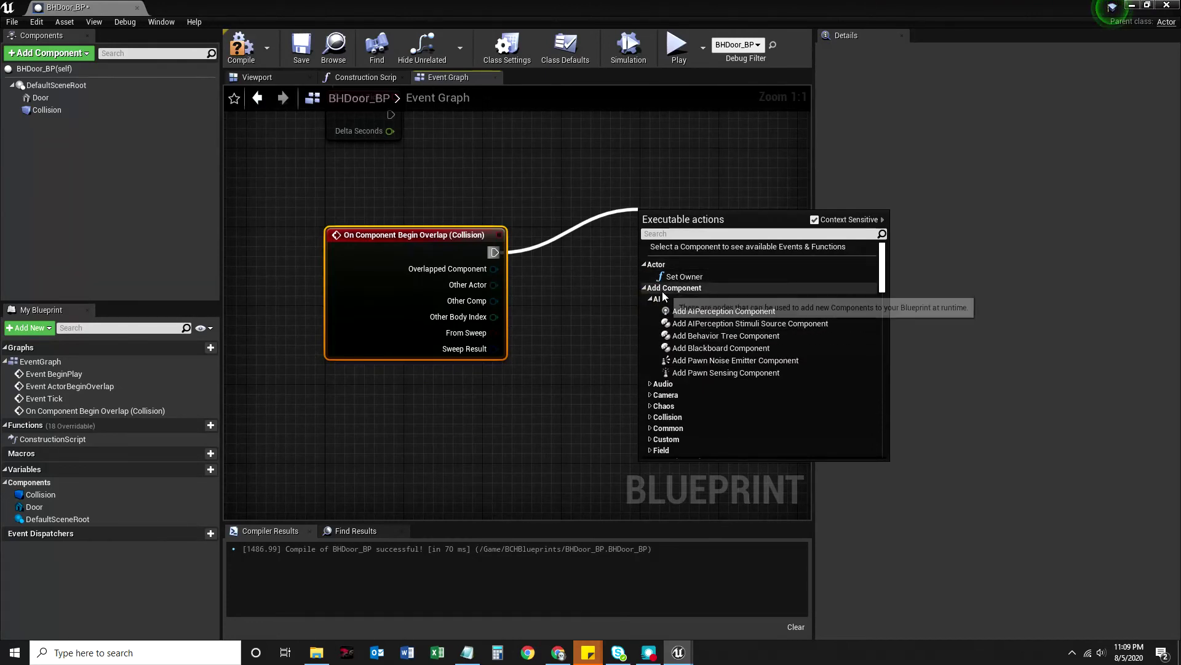
pyautogui.click(717, 312)
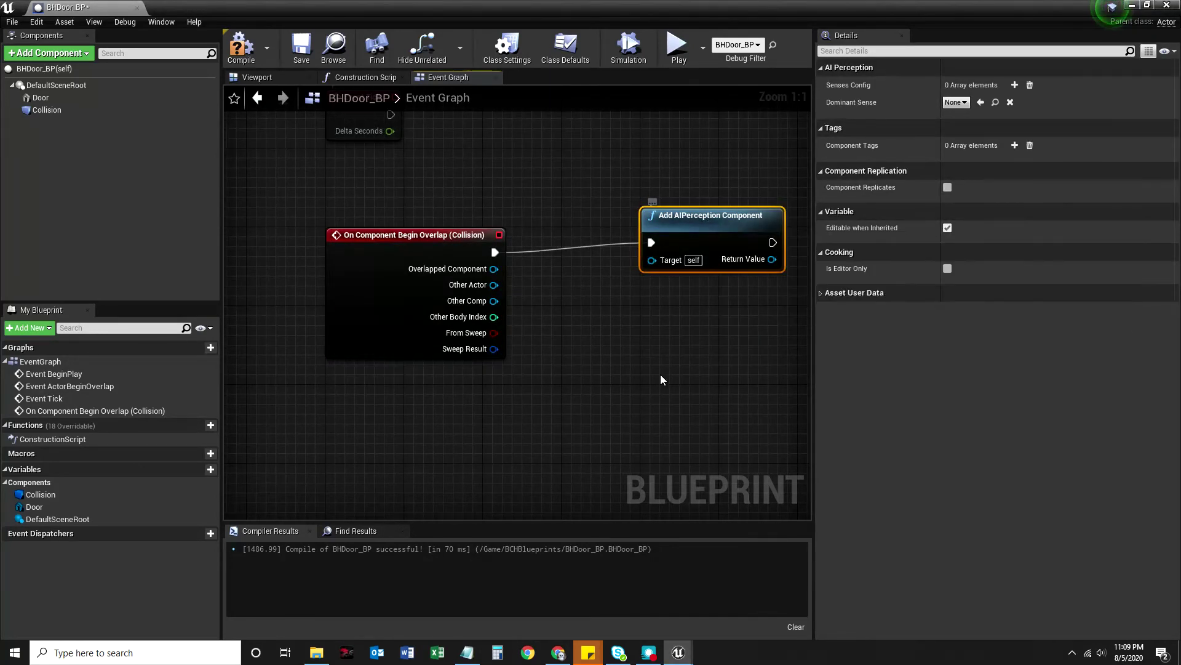
pyautogui.moveTo(709, 229); pyautogui.dragTo(671, 242)
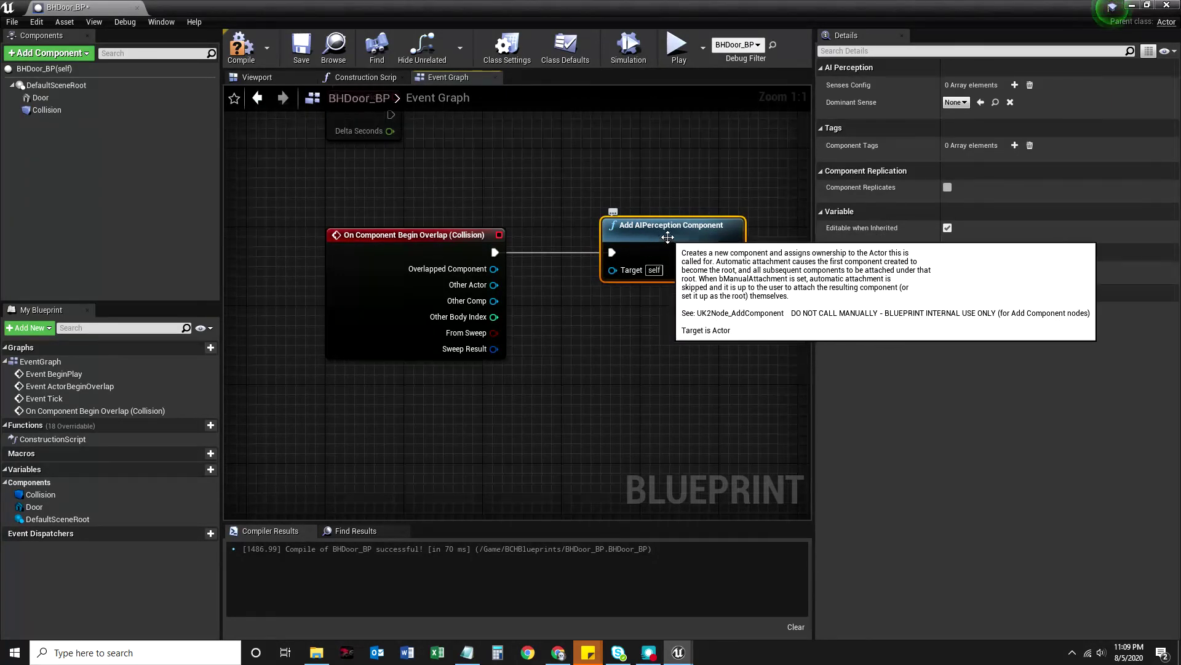
pyautogui.press('Delete')
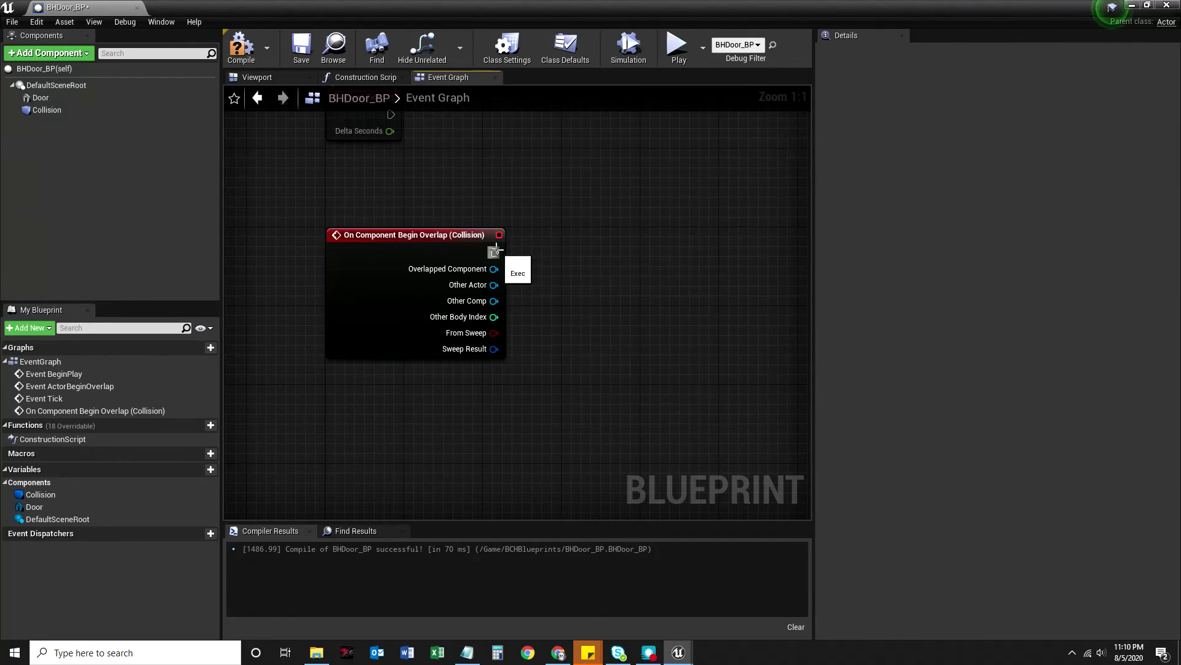
# Step: Try a Linear Color Set node wired to the Collision overlap event's execution output
pyautogui.moveTo(494, 252); pyautogui.dragTo(604, 226)
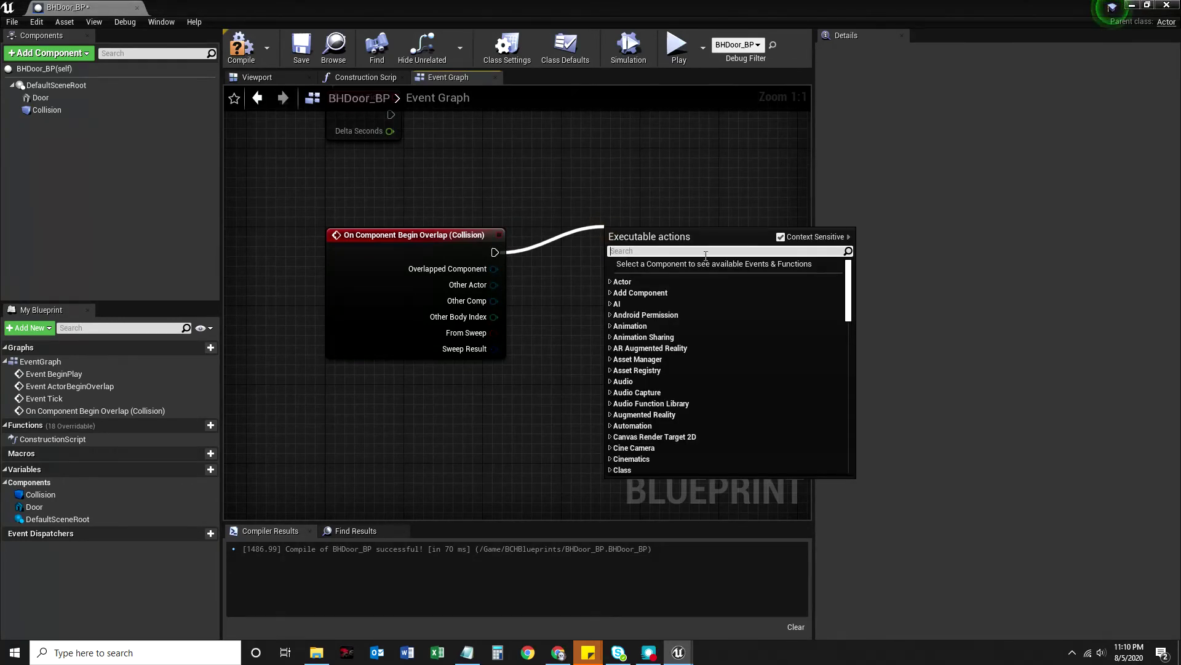
pyautogui.scroll(-10, 625, 384)
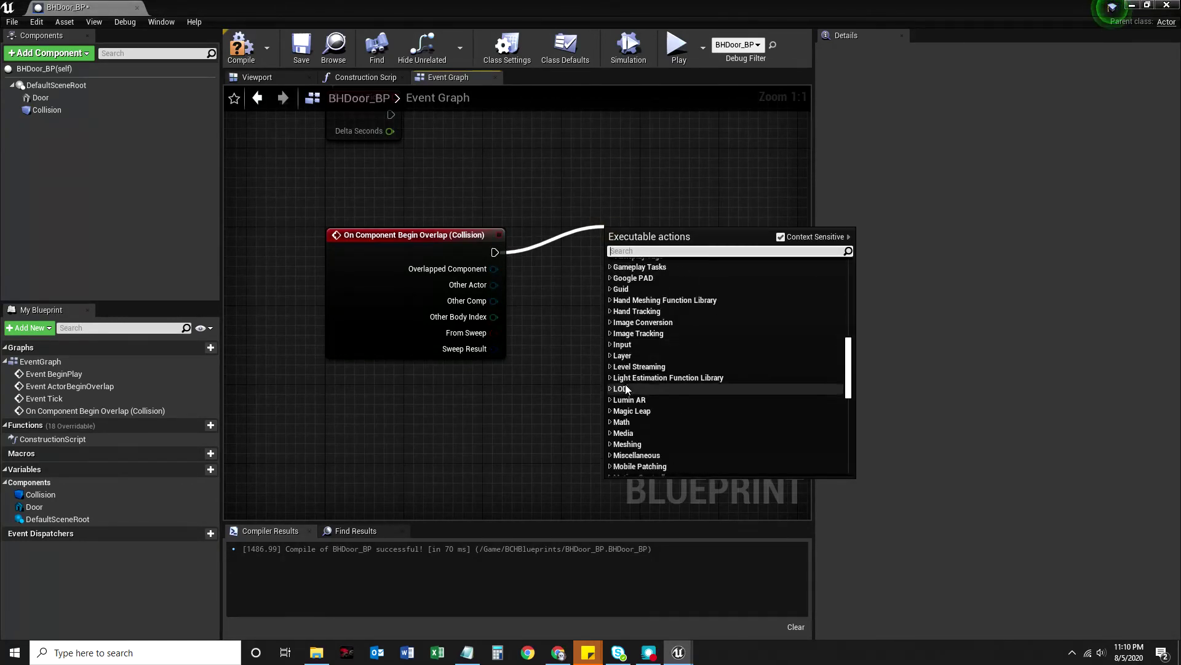
pyautogui.scroll(-6, 625, 384)
pyautogui.scroll(4, 607, 342)
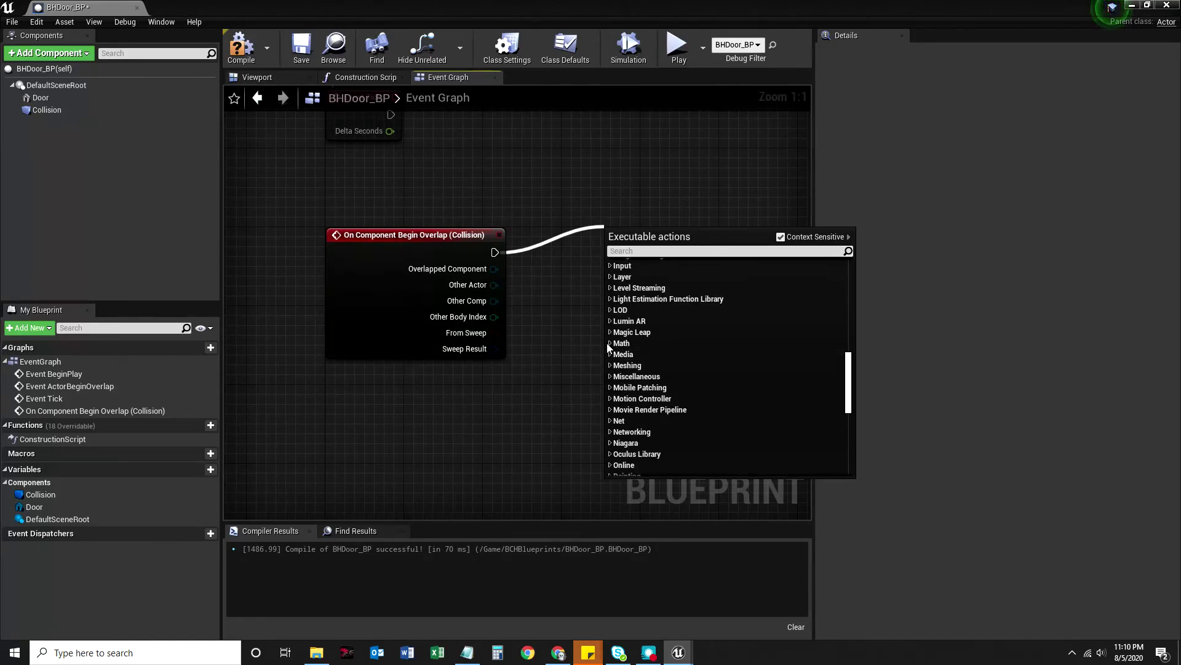
pyautogui.click(609, 343)
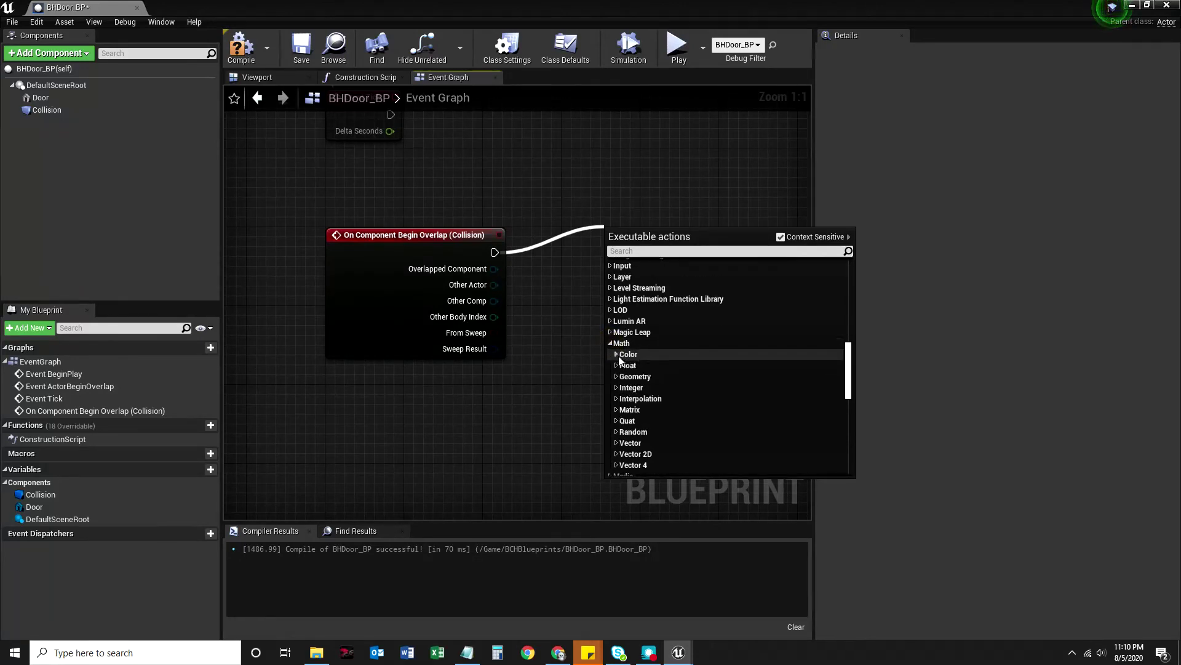
pyautogui.click(617, 355)
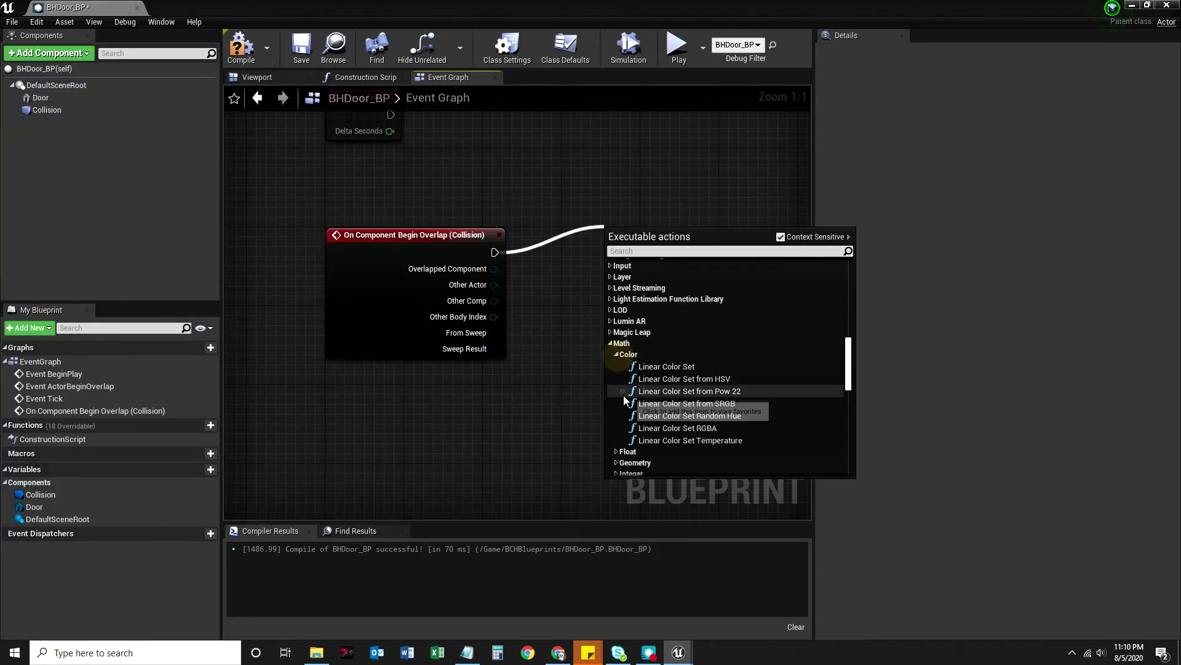
pyautogui.click(651, 367)
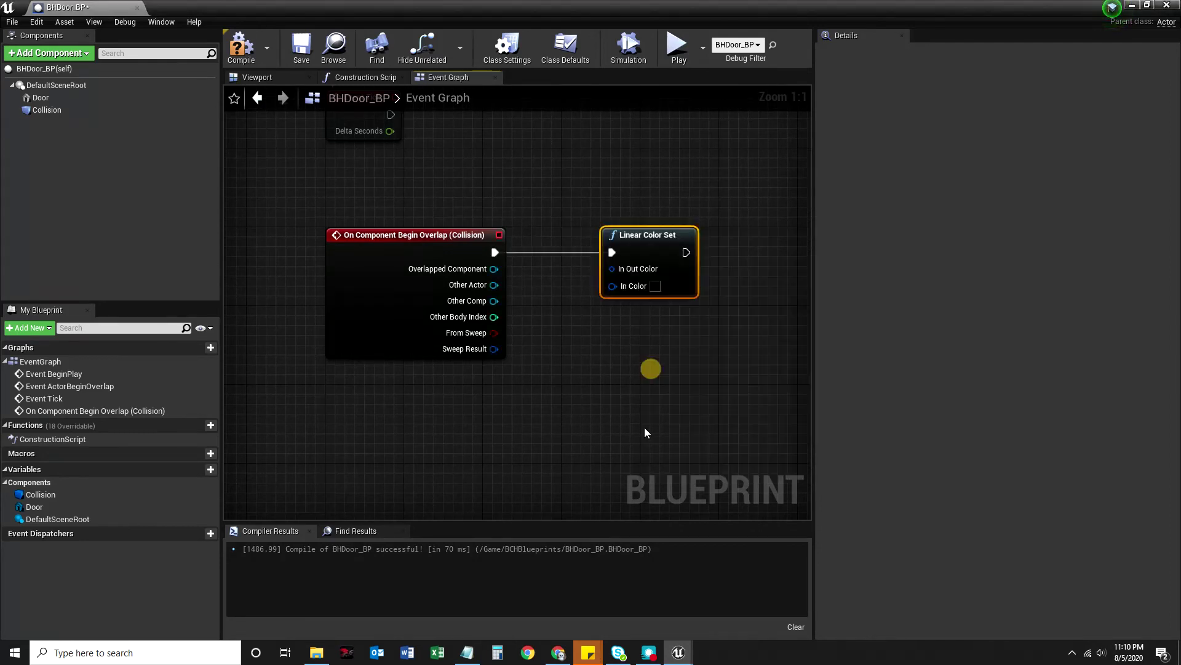
# Step: Try a magenta In Color on the Linear Color Set node, and delete the node
pyautogui.click(656, 287)
pyautogui.moveTo(716, 369); pyautogui.dragTo(819, 342)
pyautogui.click(842, 341)
pyautogui.click(848, 585)
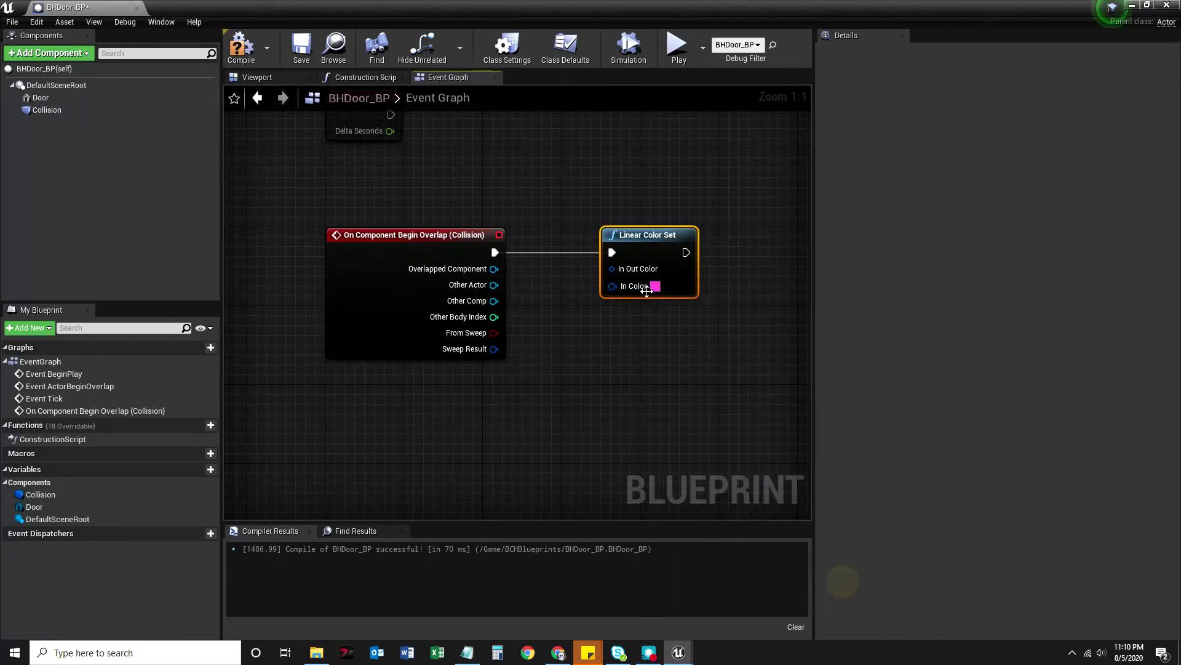
pyautogui.moveTo(646, 244); pyautogui.dragTo(646, 234)
pyautogui.press('Delete')
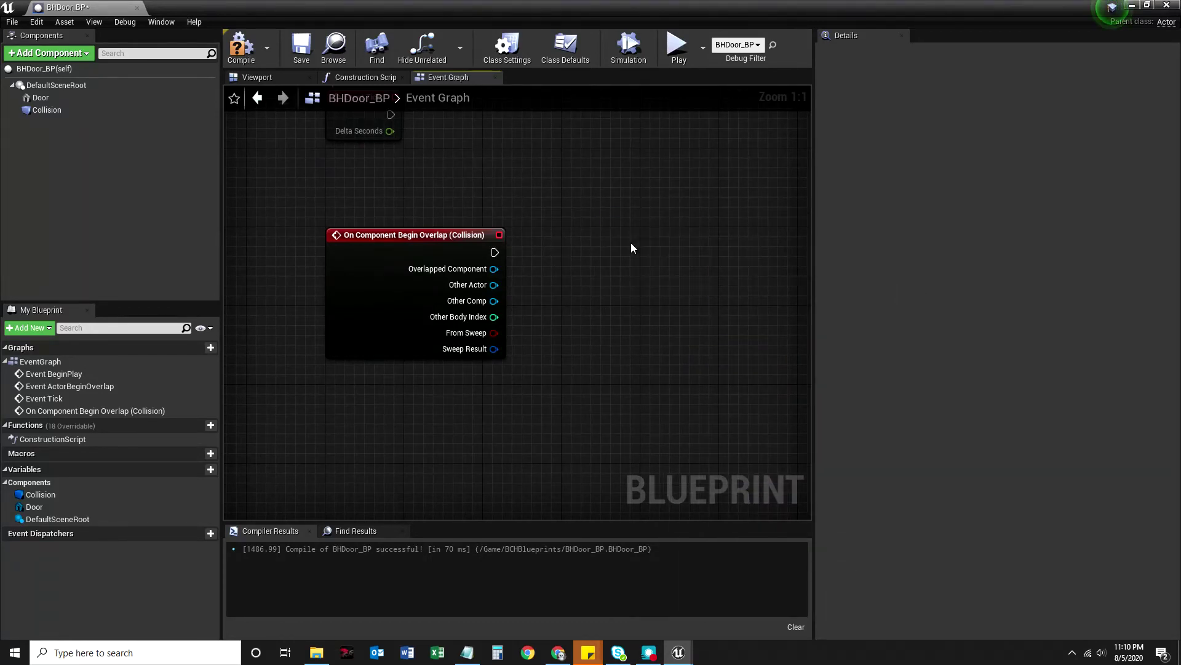
# Step: Search the actions available from the overlap event's execution output for nodes that play a sound
pyautogui.moveTo(495, 252); pyautogui.dragTo(617, 225)
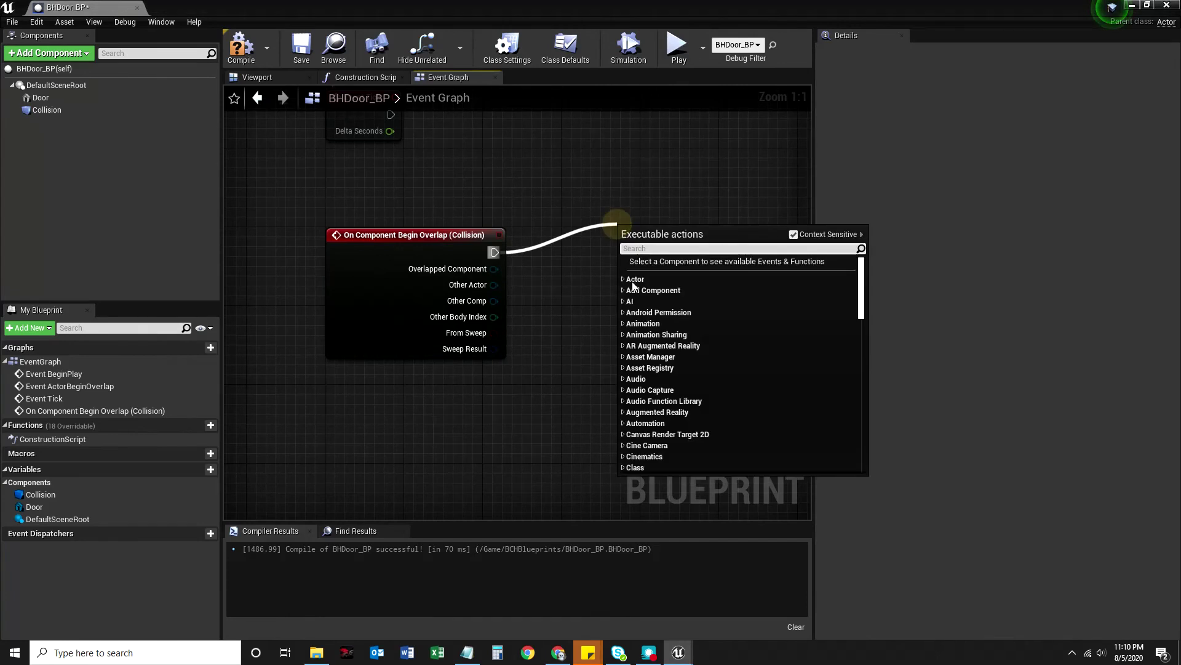
pyautogui.scroll(-6, 641, 407)
pyautogui.scroll(6, 641, 407)
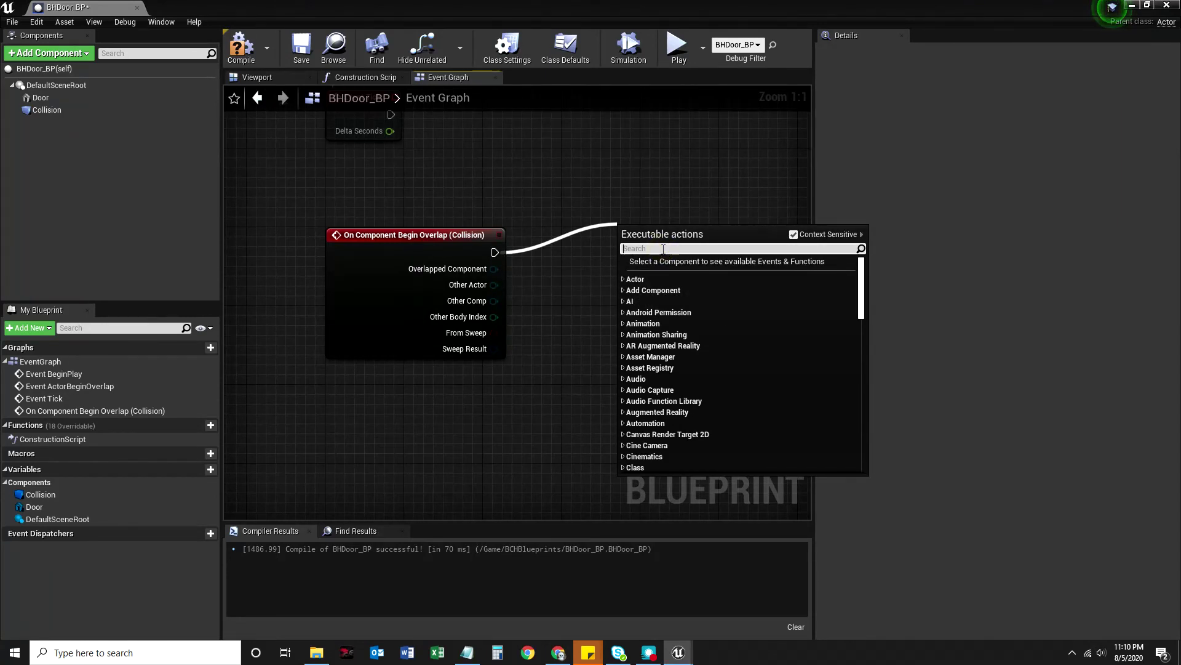
pyautogui.write('sound')
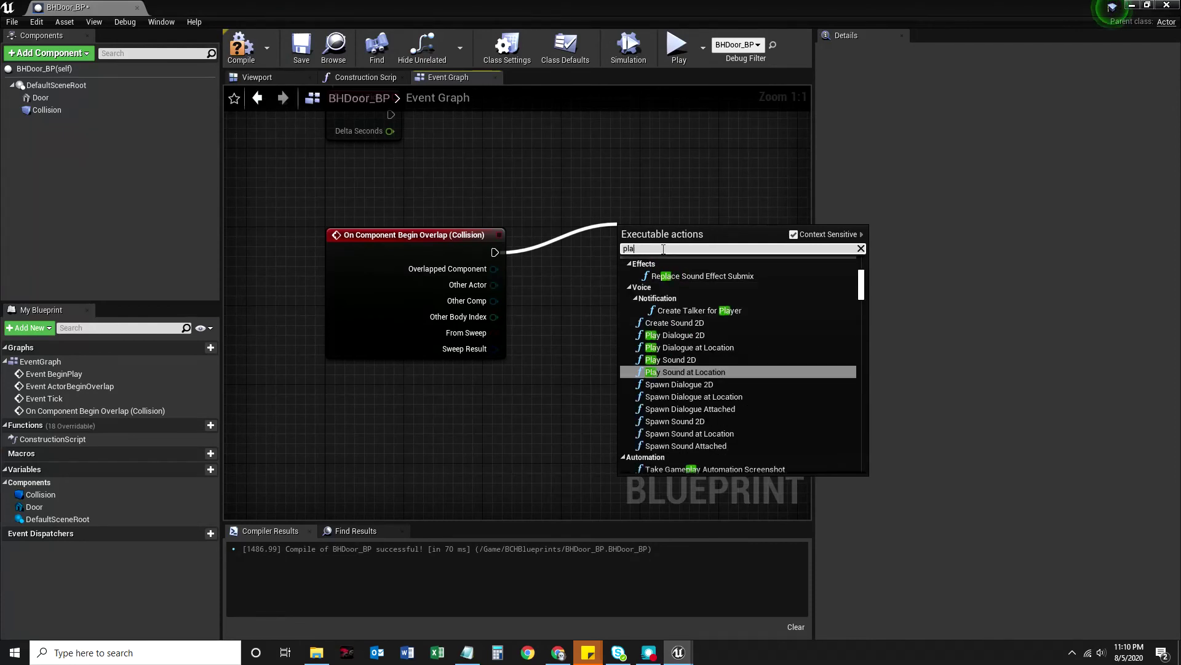
# Step: Search the overlap event's executable actions for "location" and look through the matching nodes
pyautogui.press('BackSpace')
pyautogui.press('BackSpace')
pyautogui.press('BackSpace')
pyautogui.press('BackSpace')
pyautogui.press('BackSpace')
pyautogui.write('location')
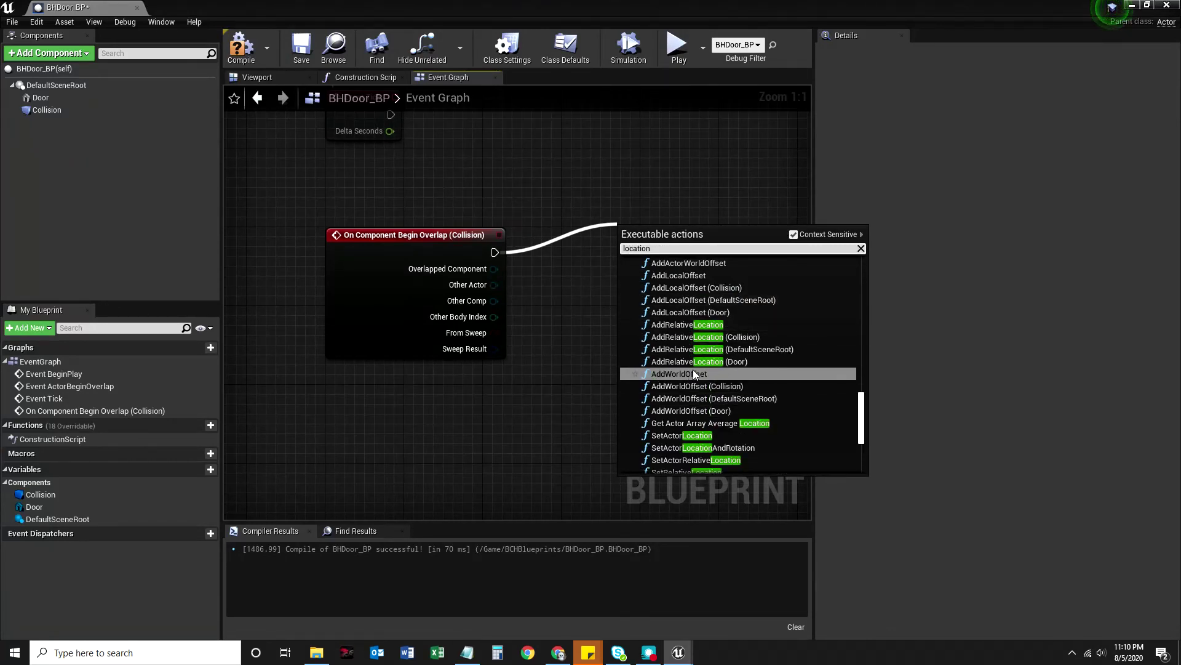
pyautogui.scroll(10, 692, 370)
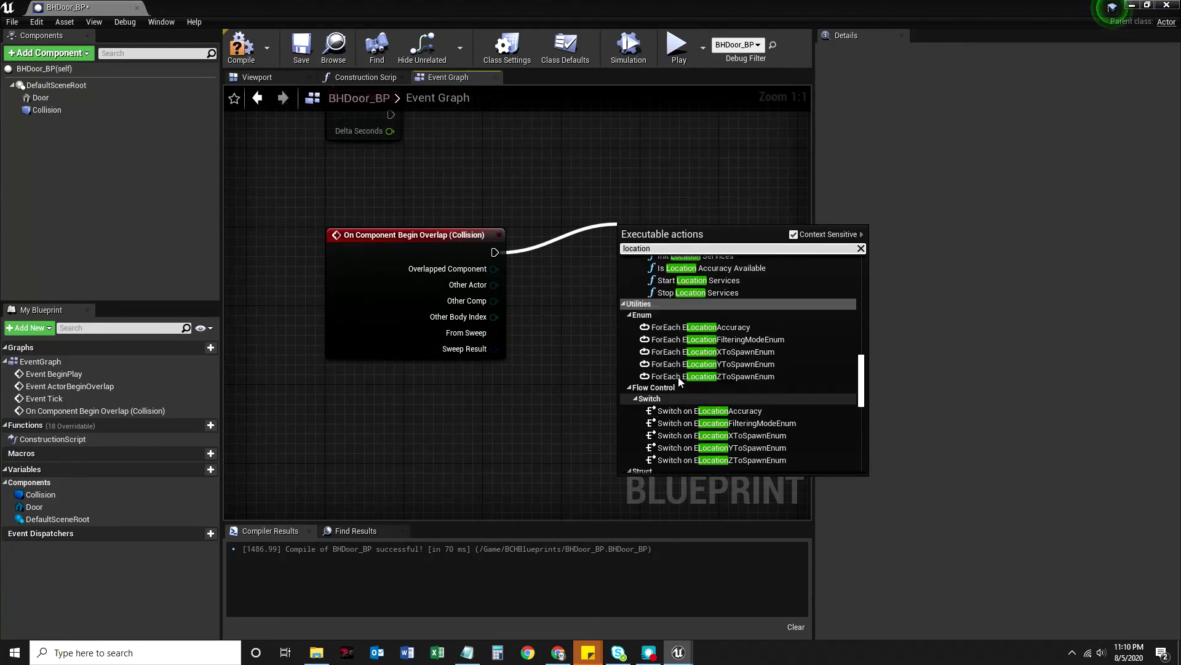
pyautogui.scroll(10, 678, 377)
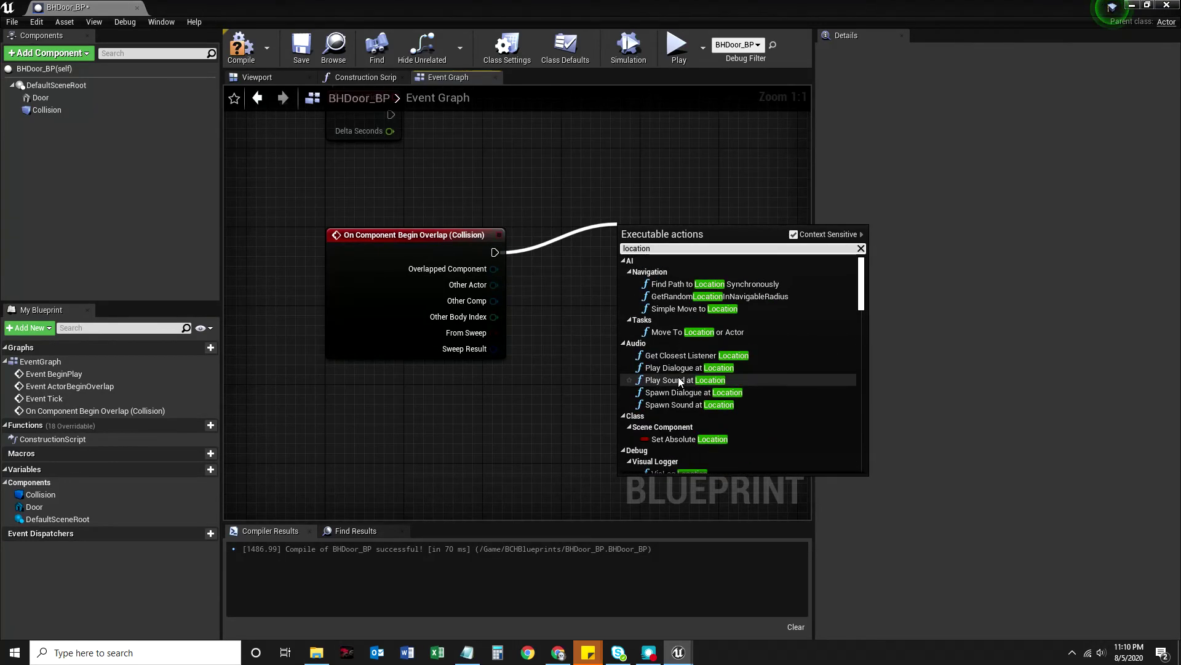
pyautogui.scroll(-10, 708, 341)
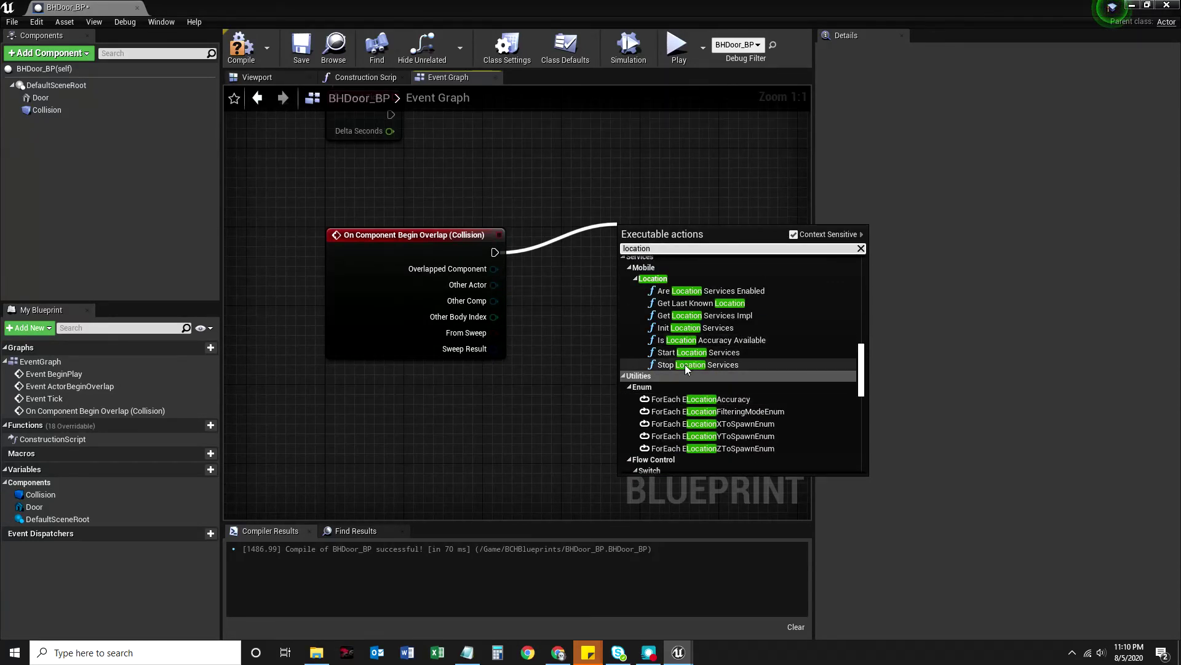
pyautogui.scroll(-3, 680, 438)
pyautogui.scroll(-5, 679, 438)
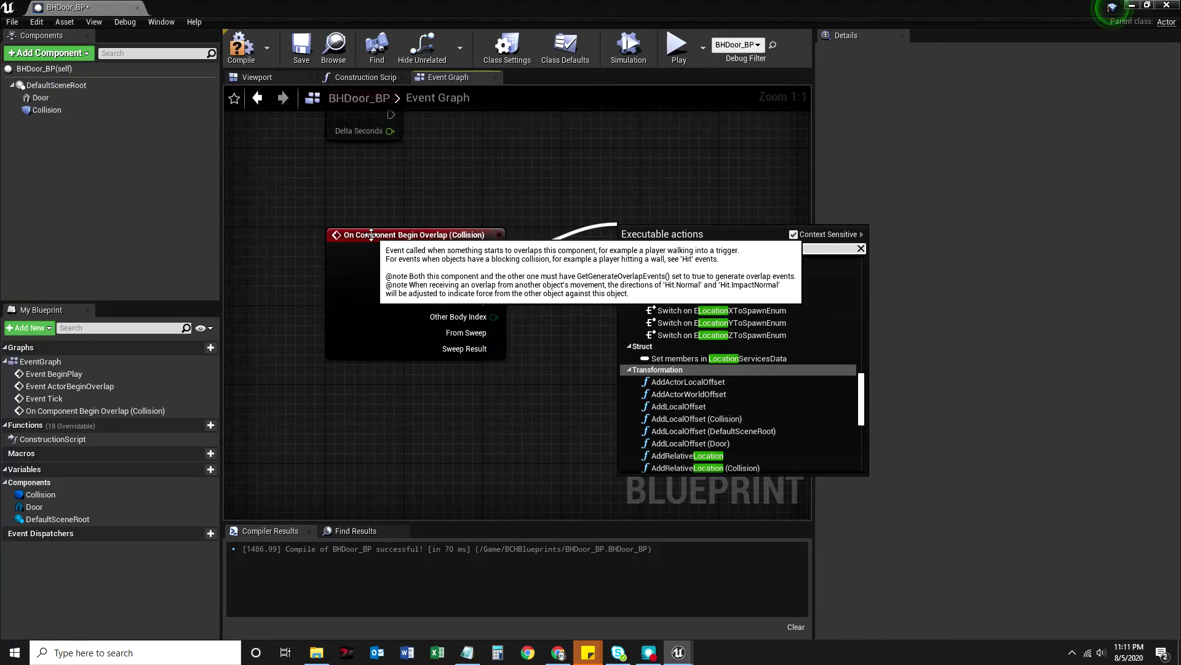
# Step: Look through all possible "location" actions with Context Sensitive off, and switch the filter back on
pyautogui.click(793, 234)
pyautogui.scroll(-10, 779, 345)
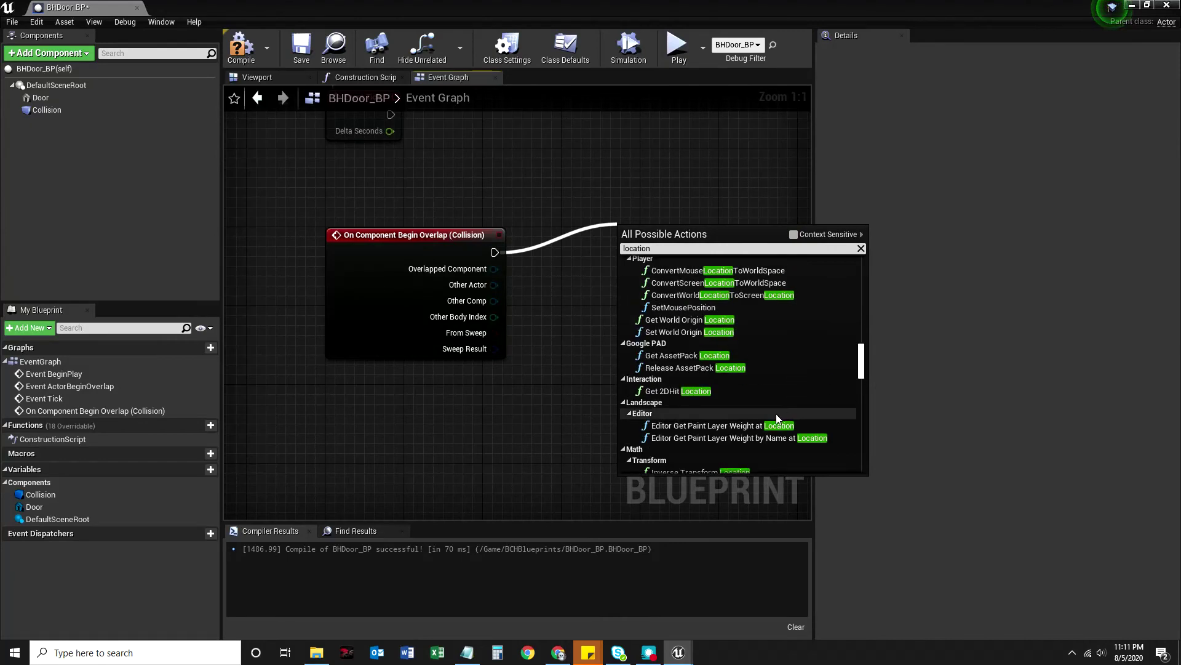
pyautogui.scroll(3, 762, 400)
pyautogui.scroll(3, 762, 400)
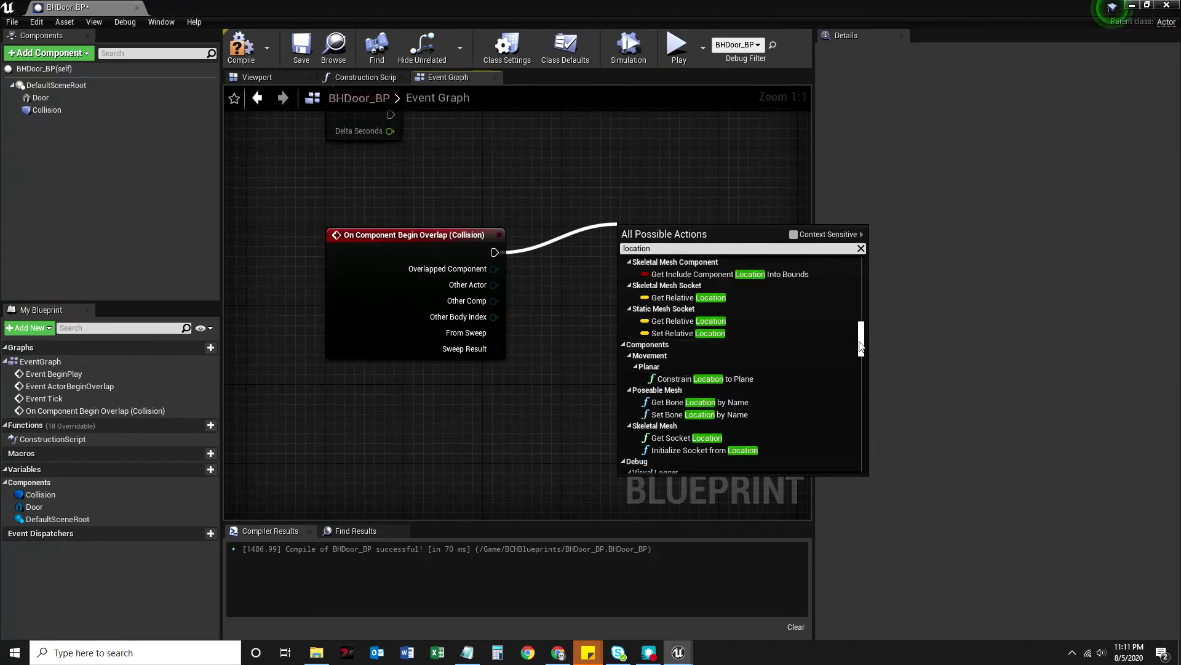
pyautogui.moveTo(861, 337); pyautogui.dragTo(860, 313)
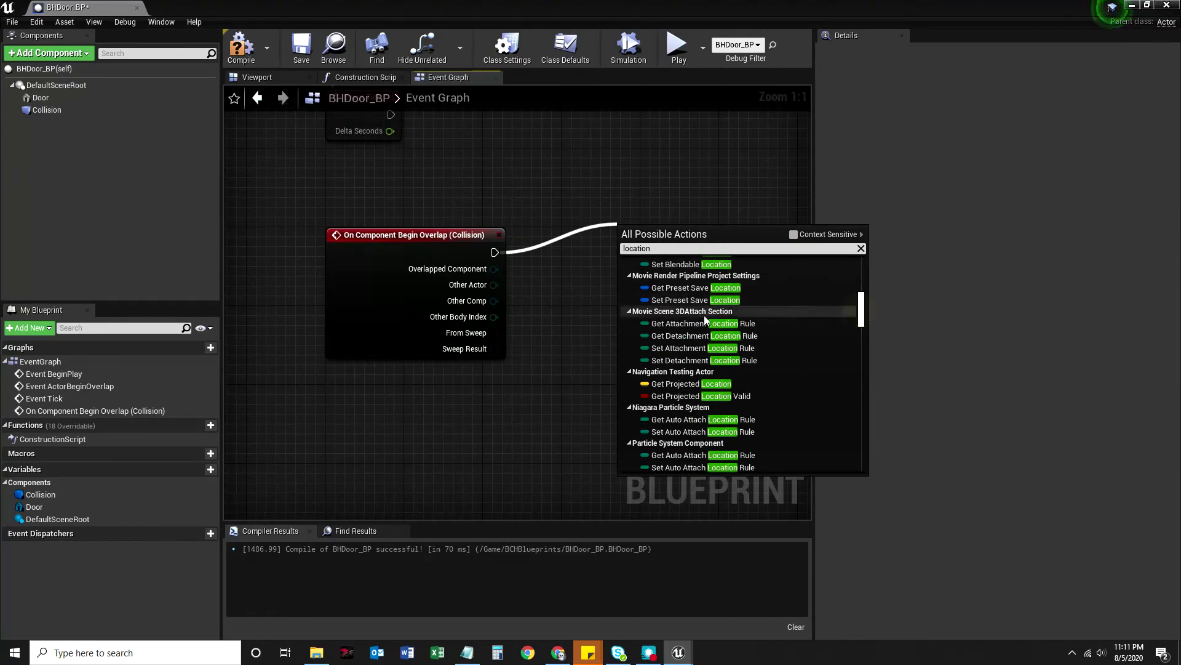
pyautogui.click(792, 236)
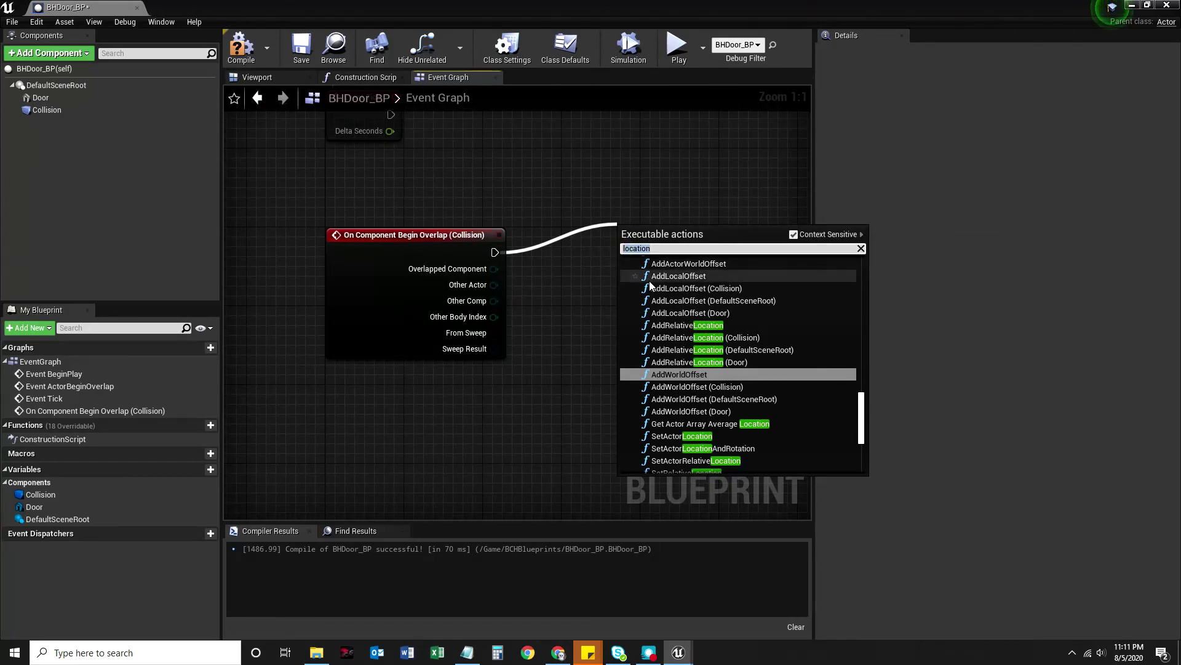
# Step: Add a Print String node wired to the overlap event's execution output and move it slightly closer to the event
pyautogui.write('print')
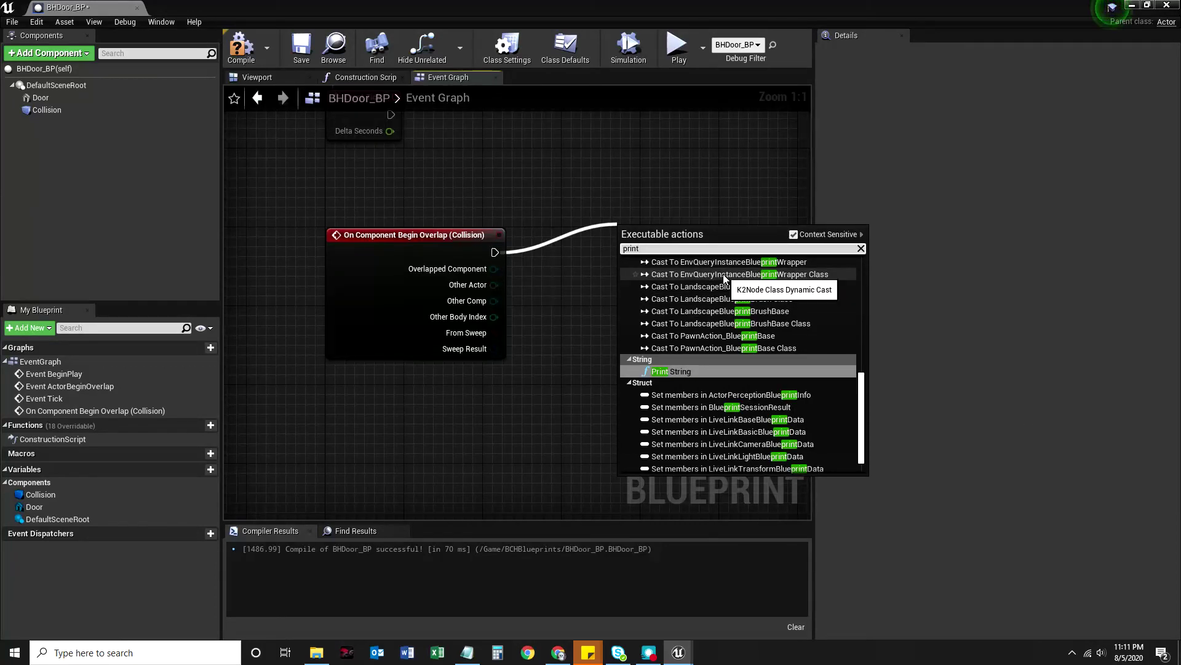
pyautogui.press('Return')
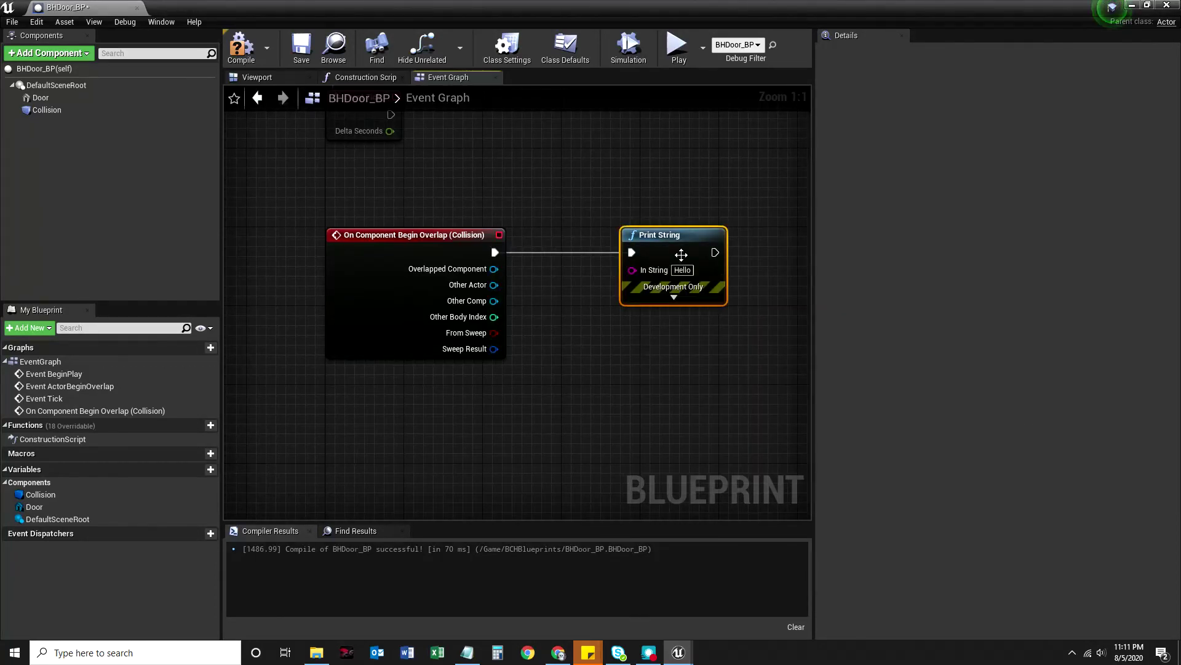
pyautogui.moveTo(679, 237); pyautogui.dragTo(670, 237)
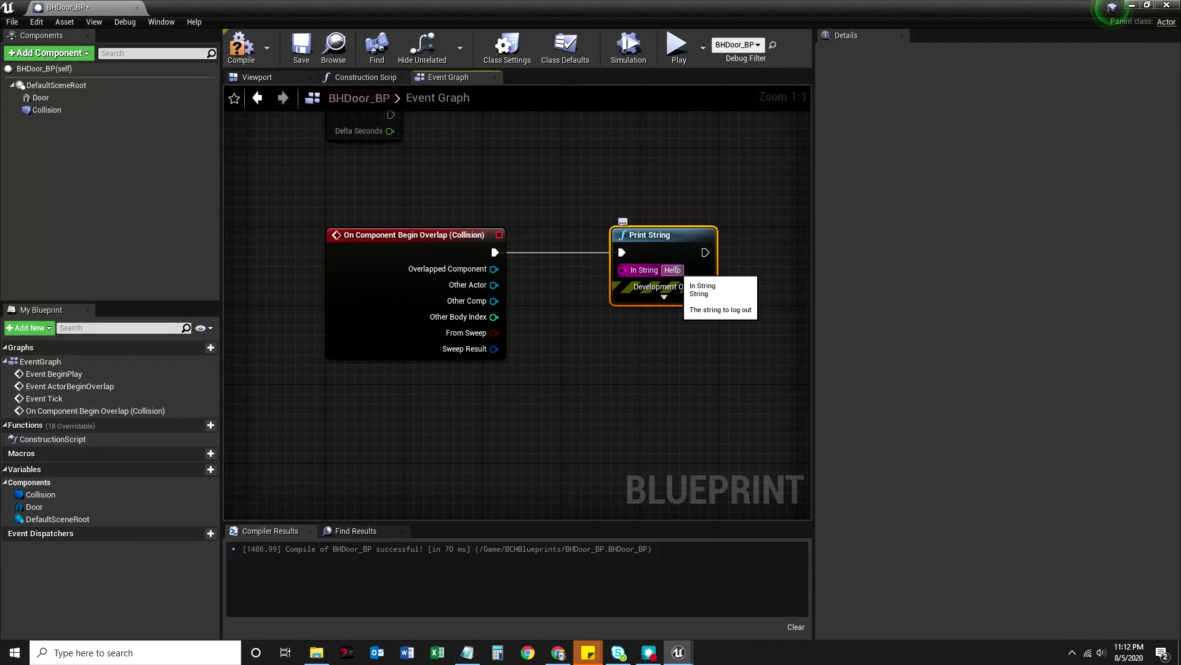
# Step: Set the Print String node's In String text to "Here's a door!"
pyautogui.click(672, 270)
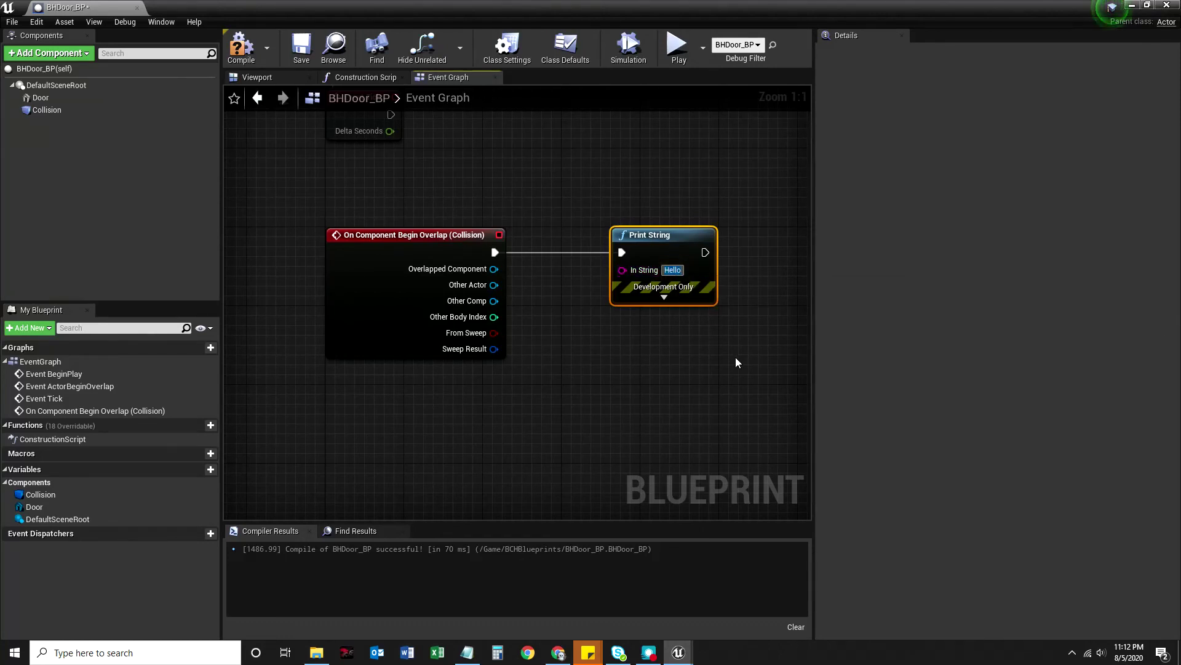
pyautogui.write("Here's ")
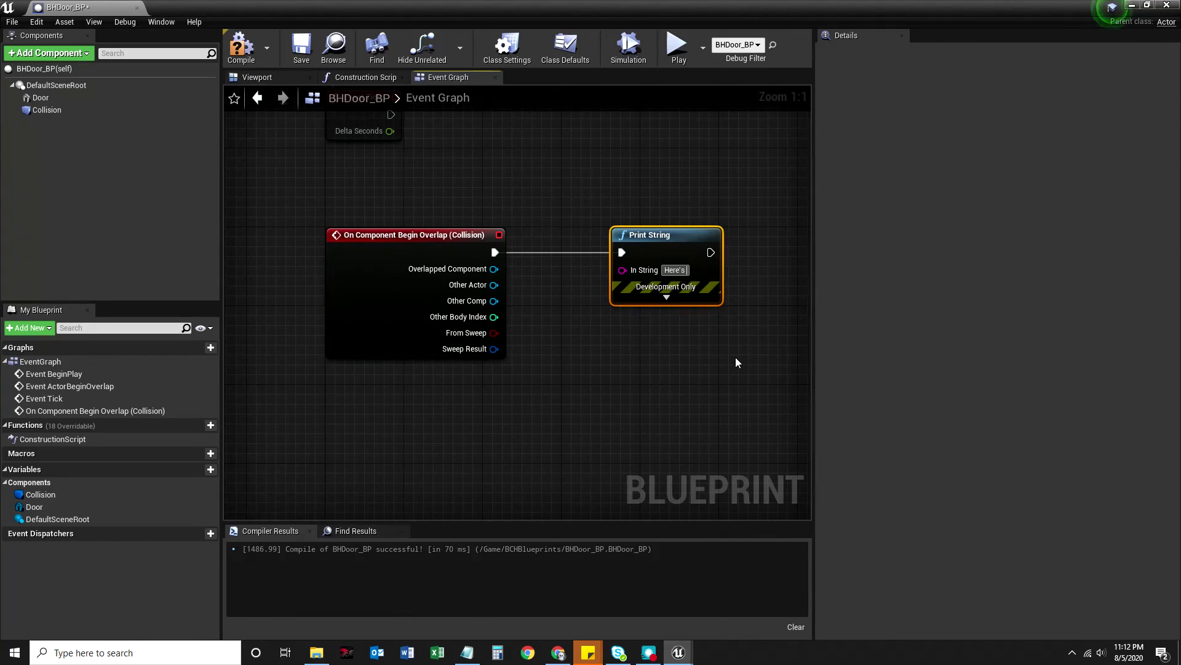
pyautogui.write('a door')
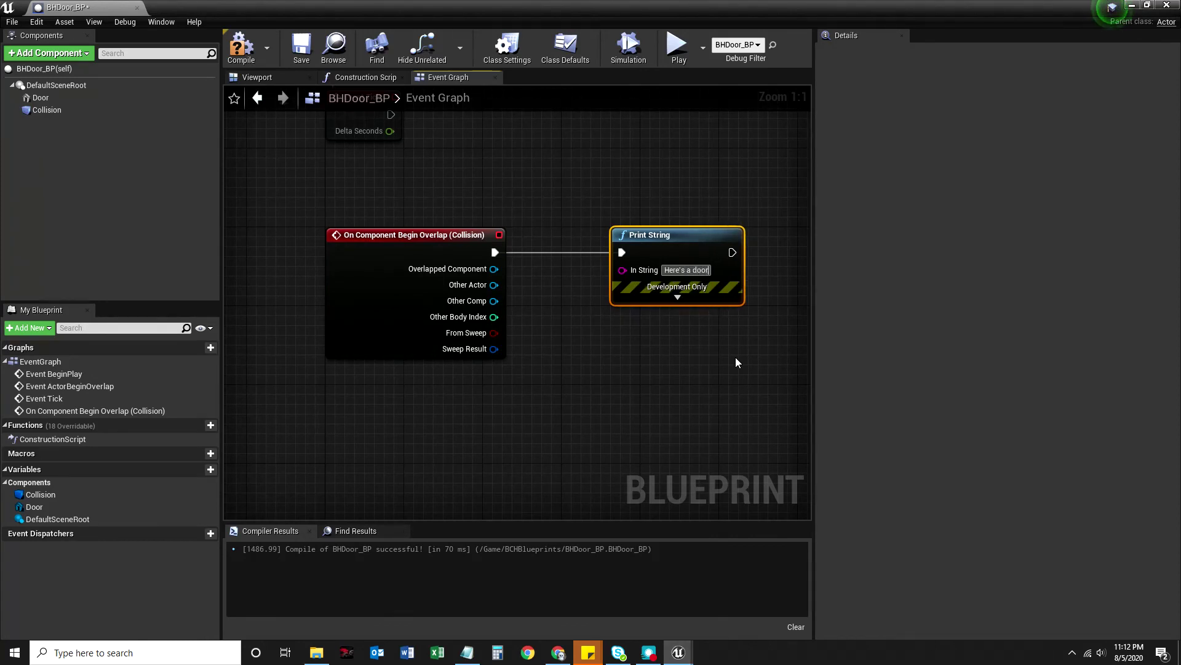
pyautogui.write('!')
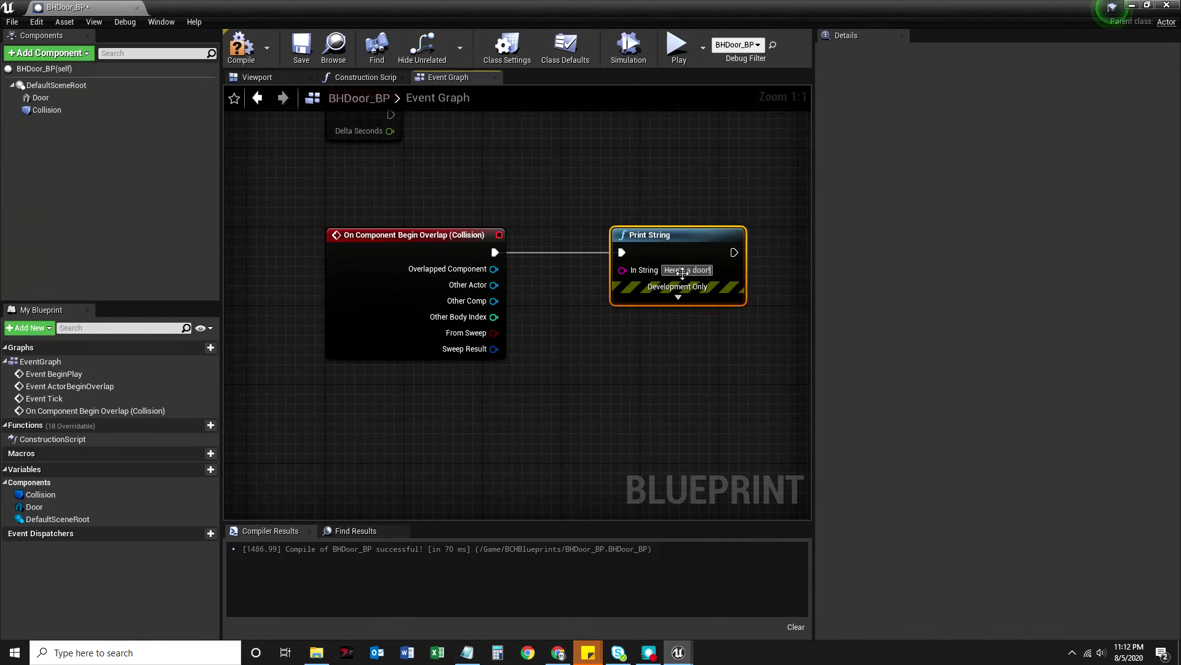
# Step: Compile and save BHDoor_BP, and close its blueprint editor to return to the level
pyautogui.click(242, 46)
pyautogui.click(301, 47)
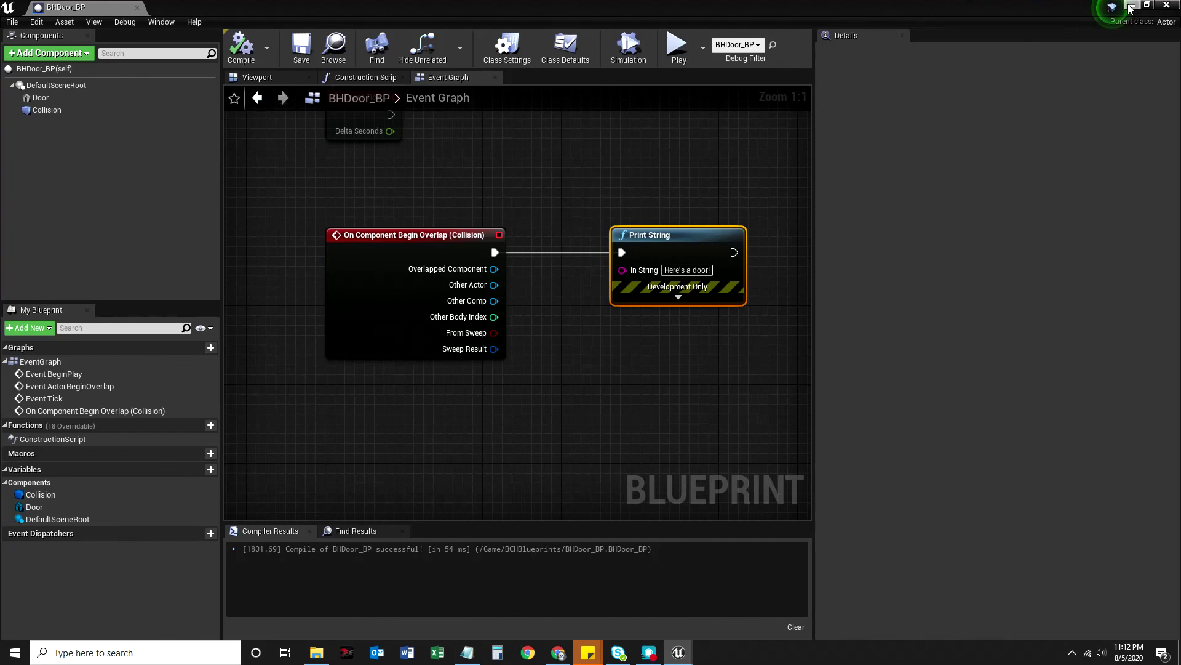
pyautogui.click(1165, 6)
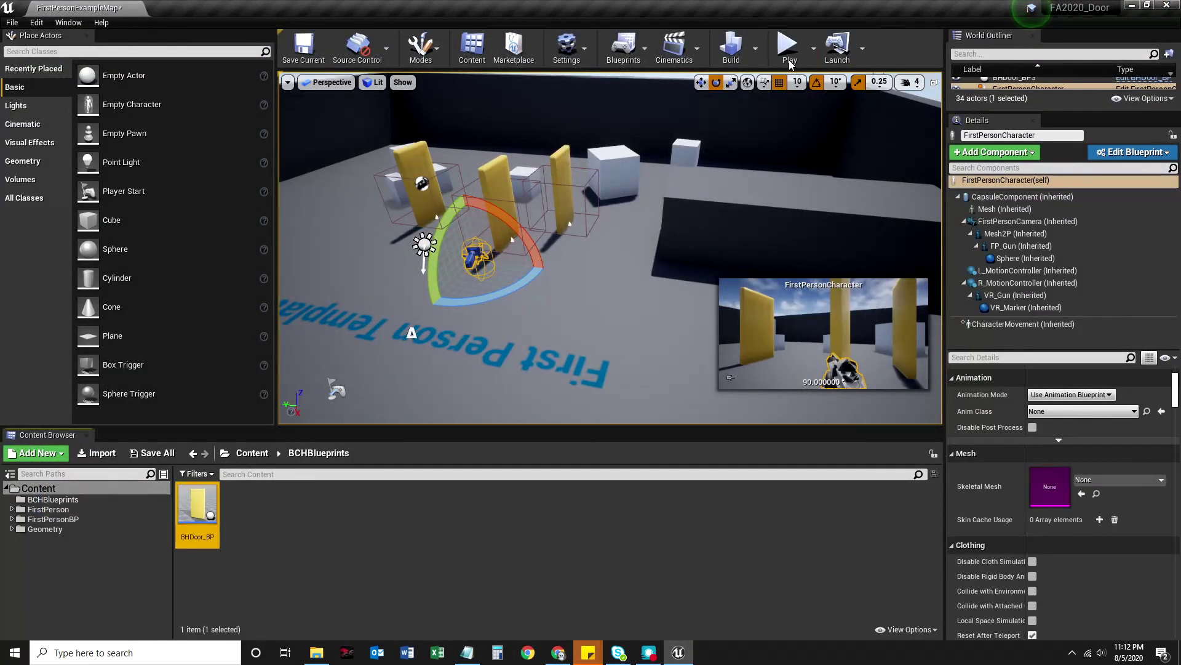
# Step: Play the level and walk repeatedly in and out of a yellow door's collision box to test the overlap message
pyautogui.click(781, 55)
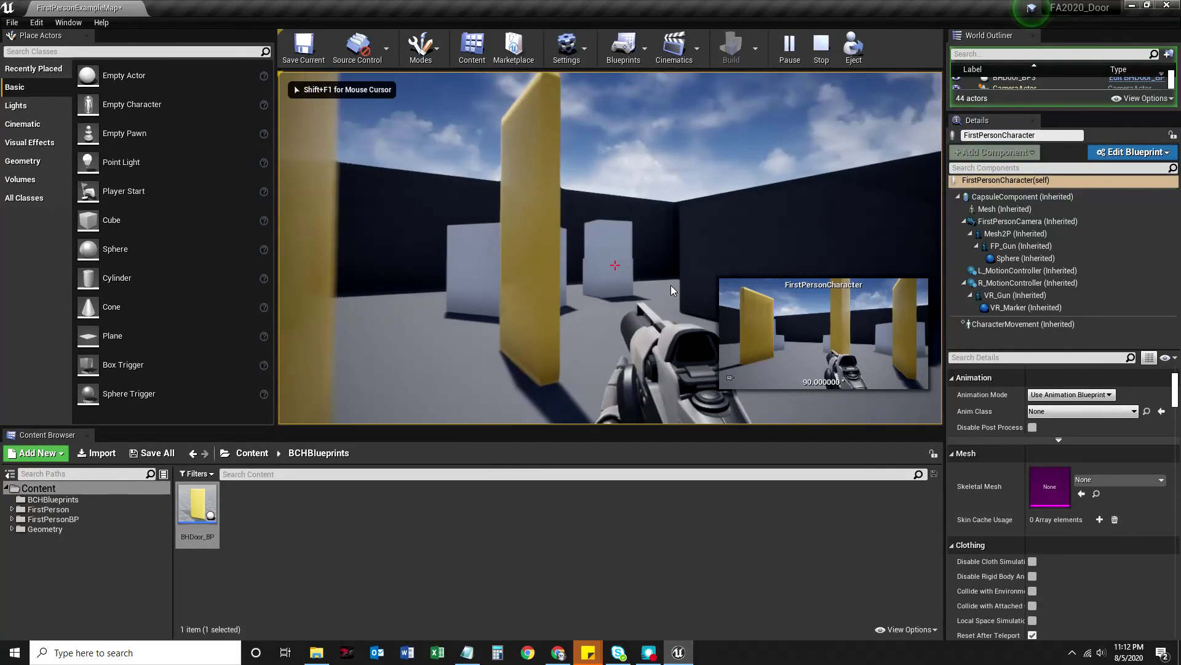
pyautogui.press('w')
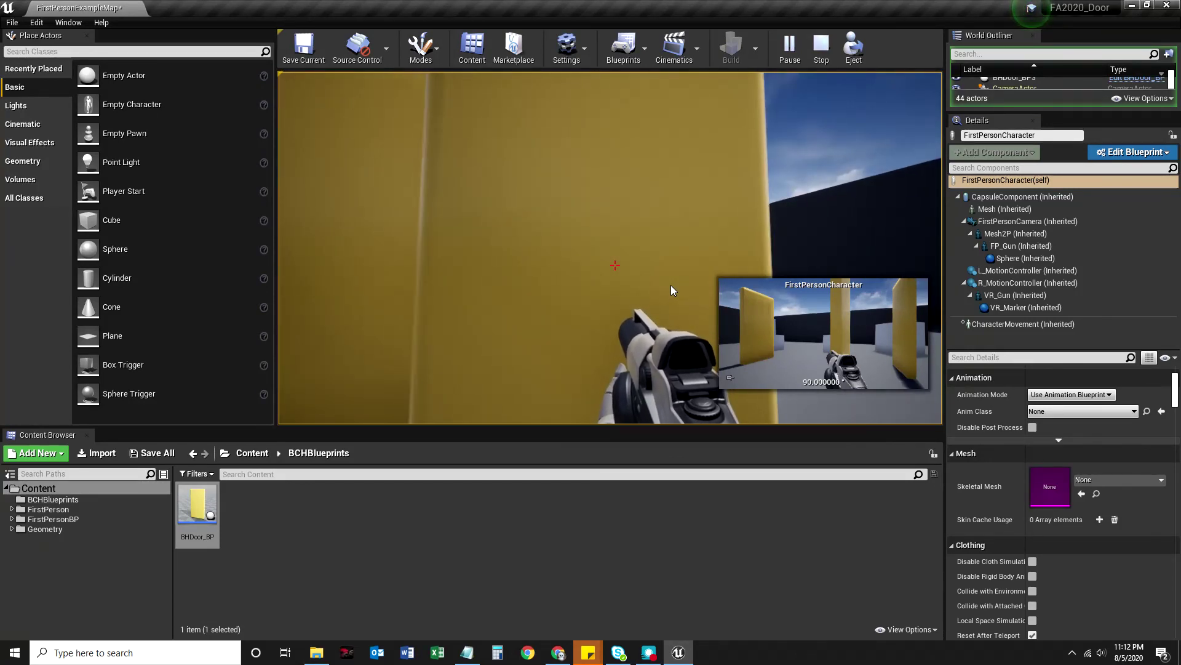
pyautogui.press('s')
pyautogui.press('w')
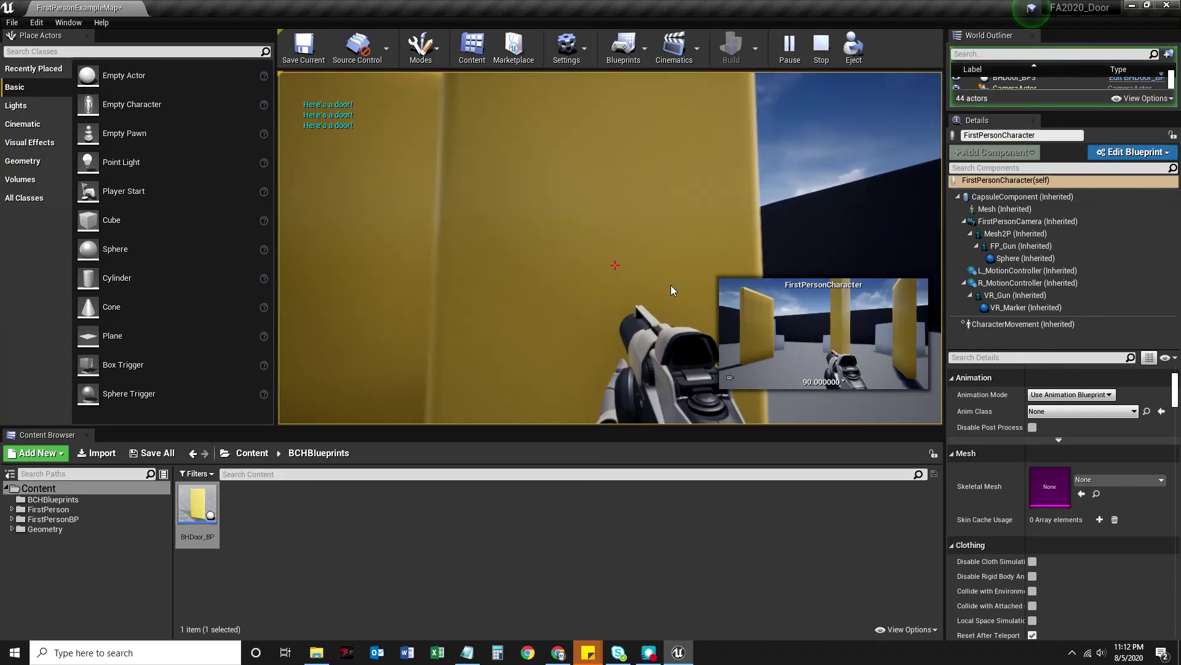
pyautogui.press('s')
pyautogui.press('w')
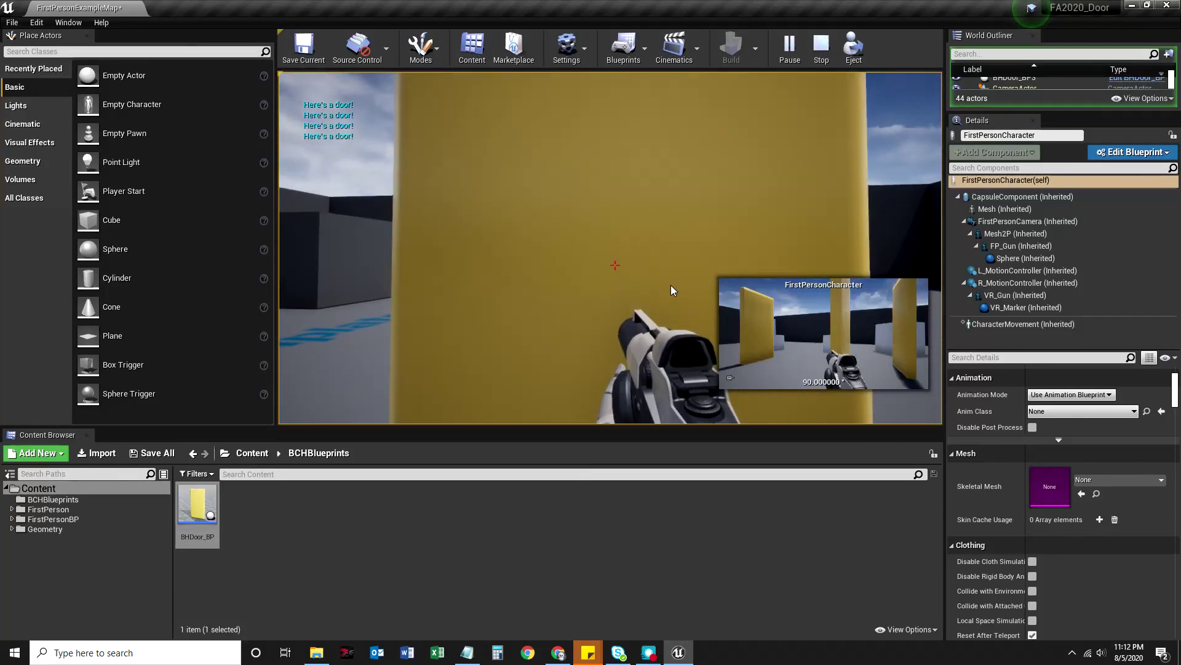
pyautogui.press('s')
pyautogui.press('d')
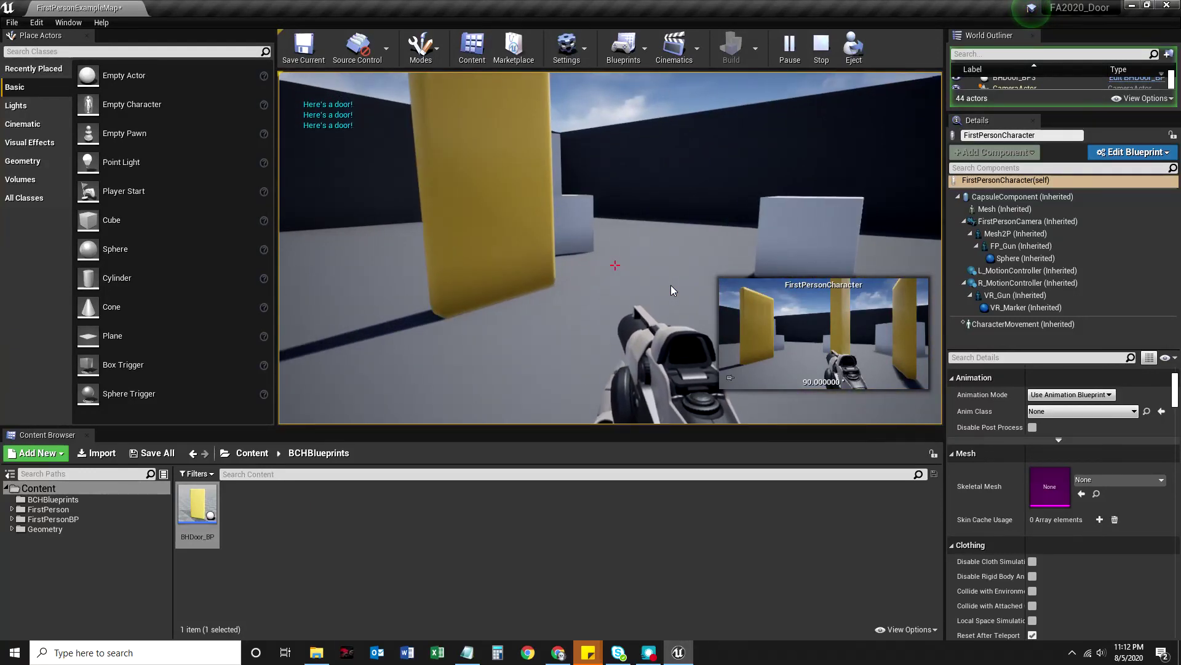
# Step: Approach another yellow door and move back, forth and sideways around its collision box to retrigger the overlap message
pyautogui.press('a')
pyautogui.press('w')
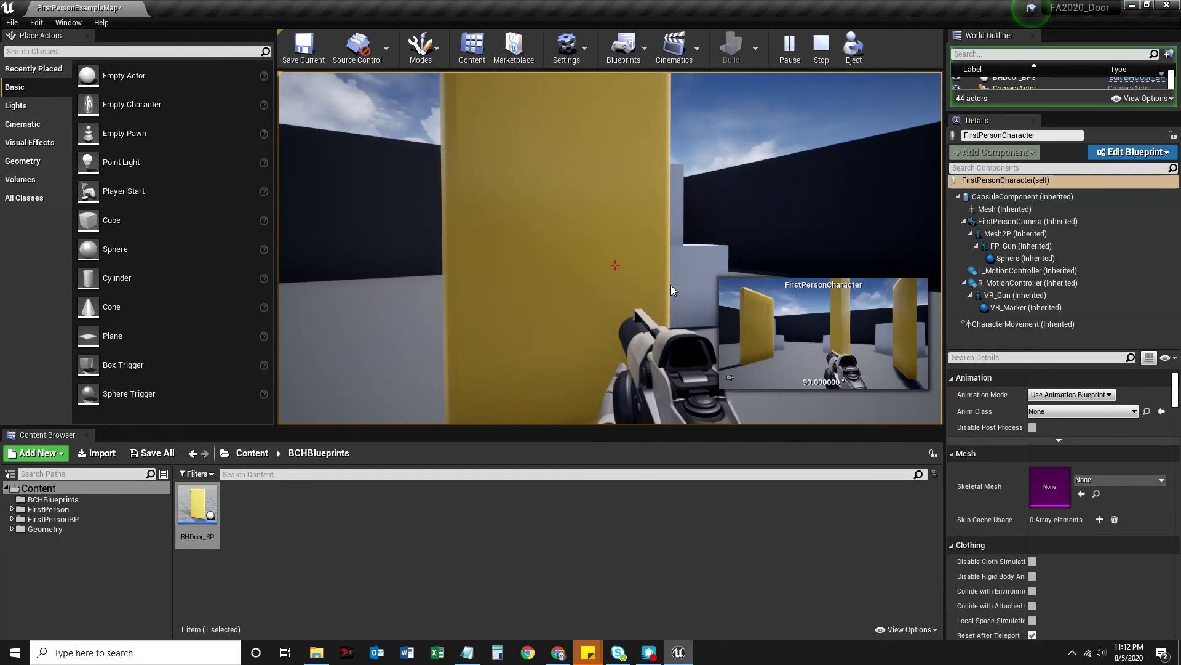
pyautogui.press('w')
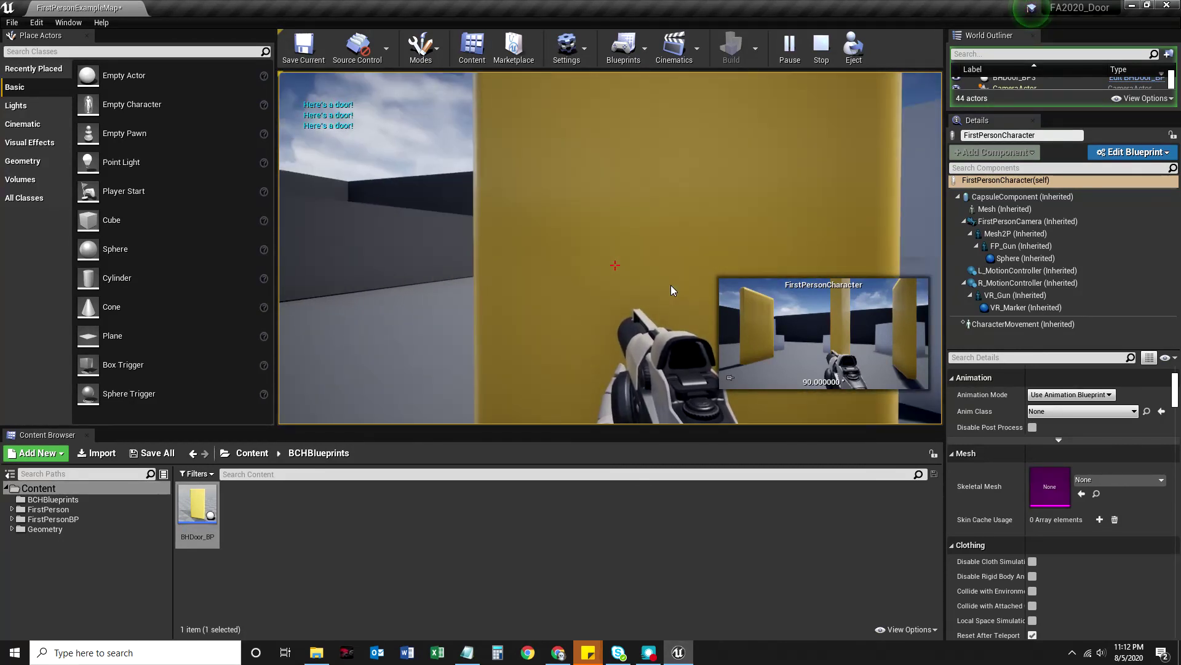
pyautogui.press('d')
pyautogui.press('a')
pyautogui.press('d')
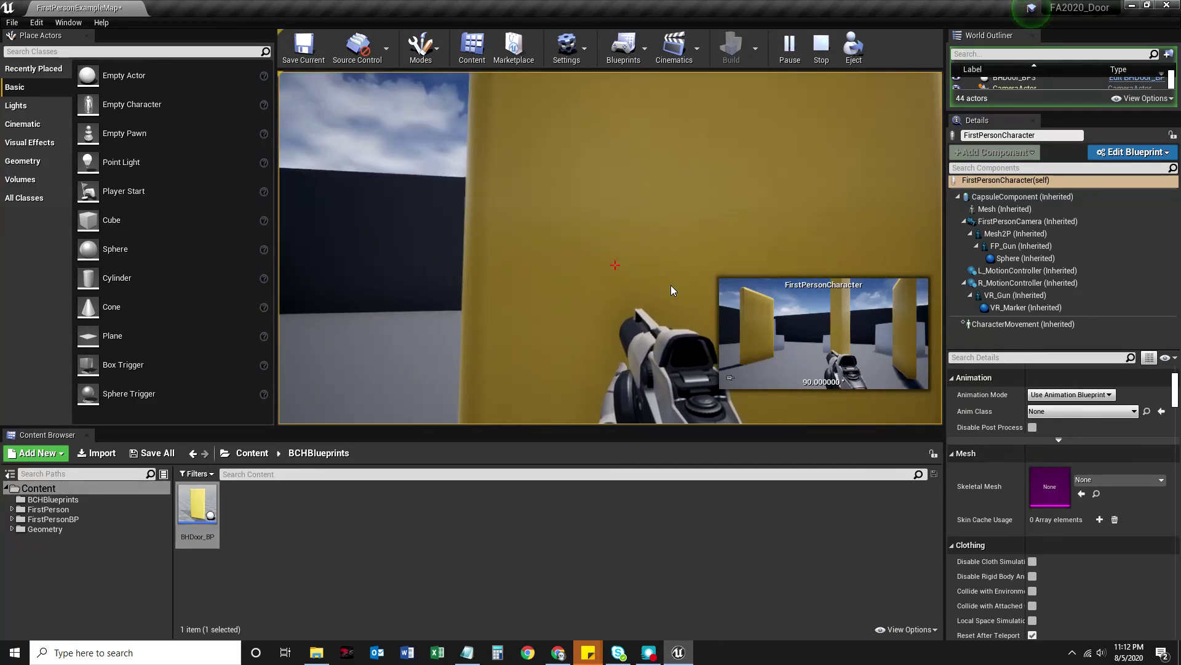
pyautogui.press('s')
pyautogui.press('w')
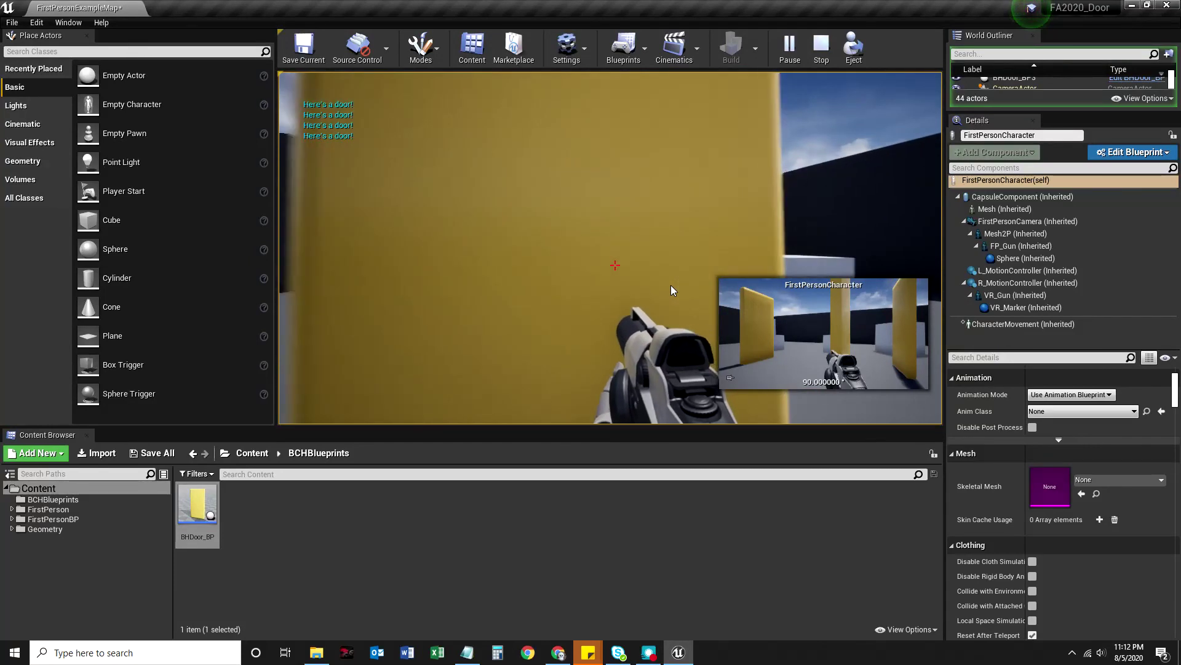
pyautogui.press('d')
pyautogui.press('a')
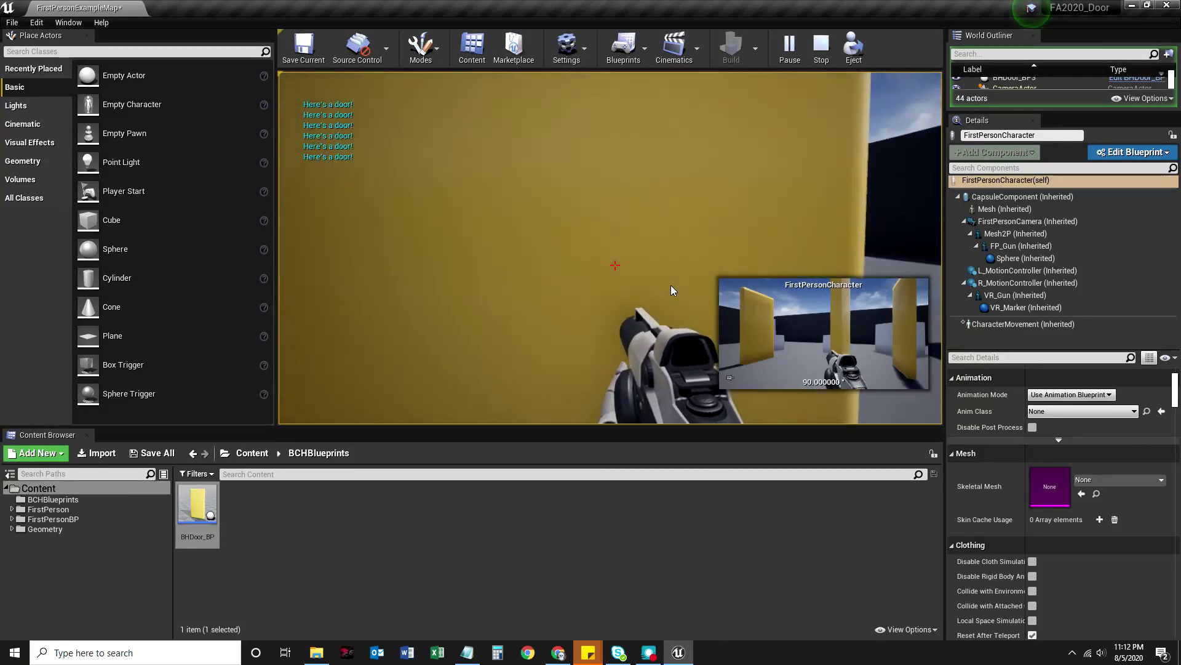
pyautogui.press('s')
pyautogui.press('w')
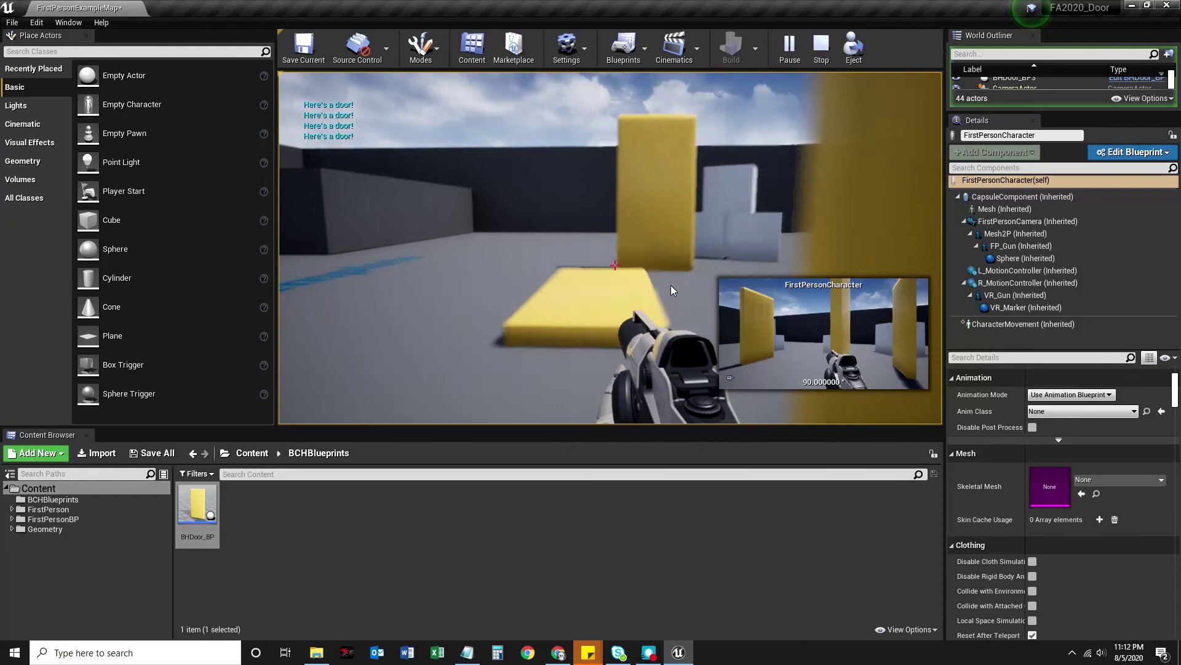
# Step: Fire several projectiles toward the doors while walking among them, and end the play test
pyautogui.press('w')
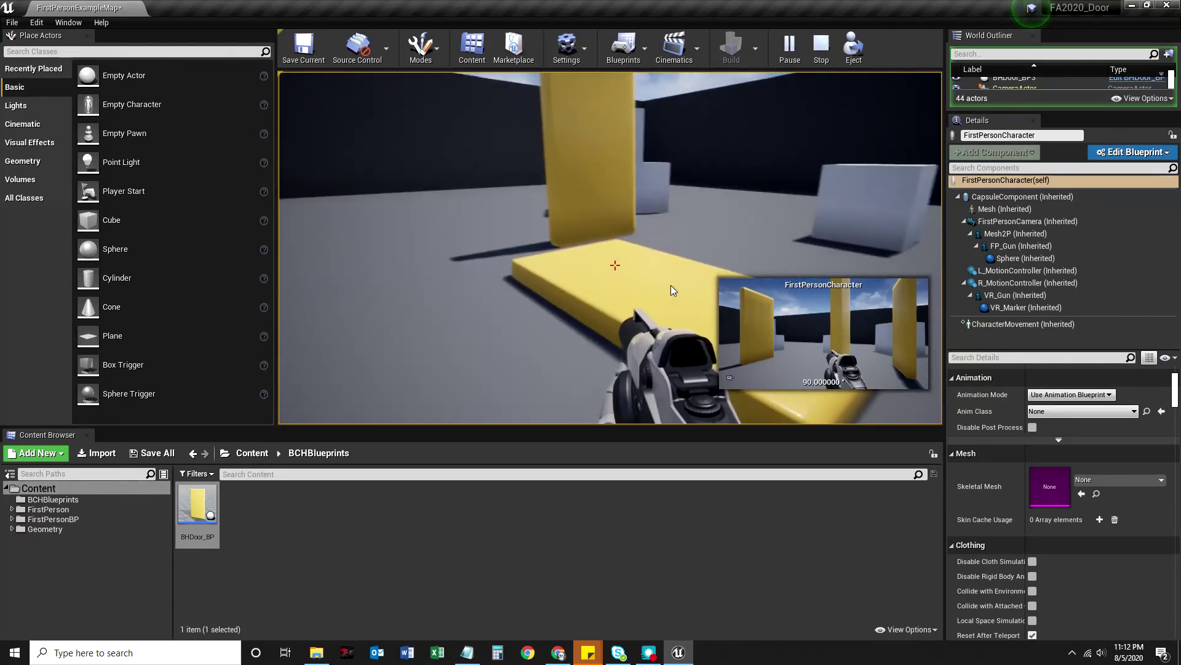
pyautogui.click(672, 290)
pyautogui.click(672, 291)
pyautogui.click(672, 291)
pyautogui.click(672, 291)
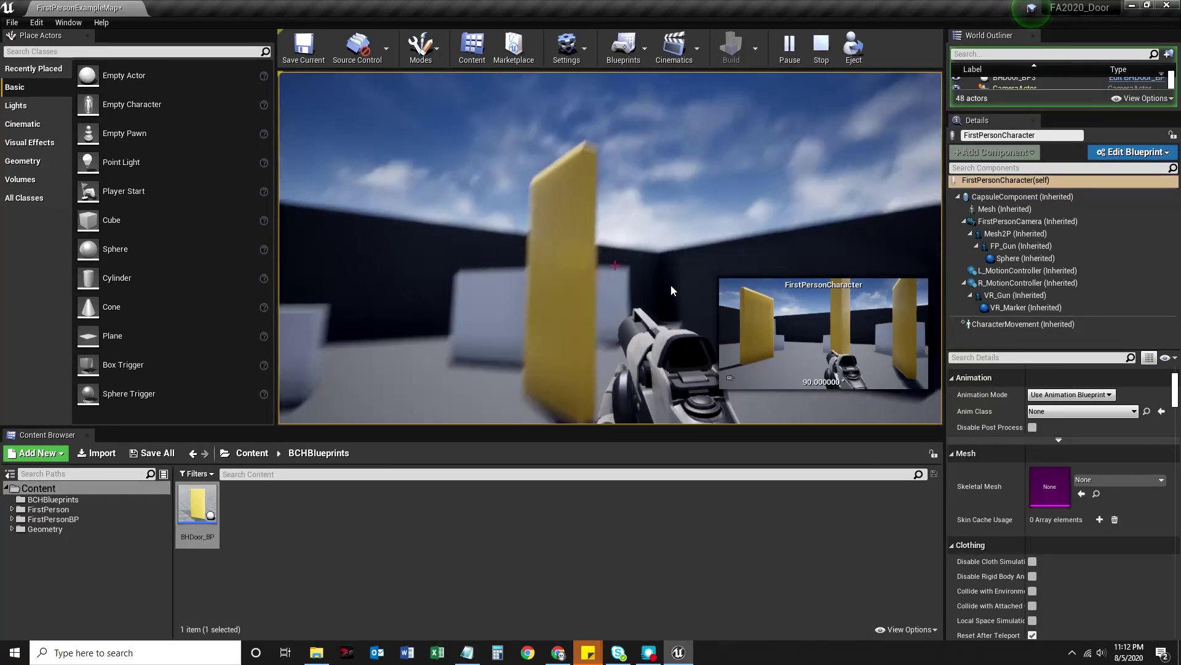
pyautogui.click(672, 291)
pyautogui.click(672, 291)
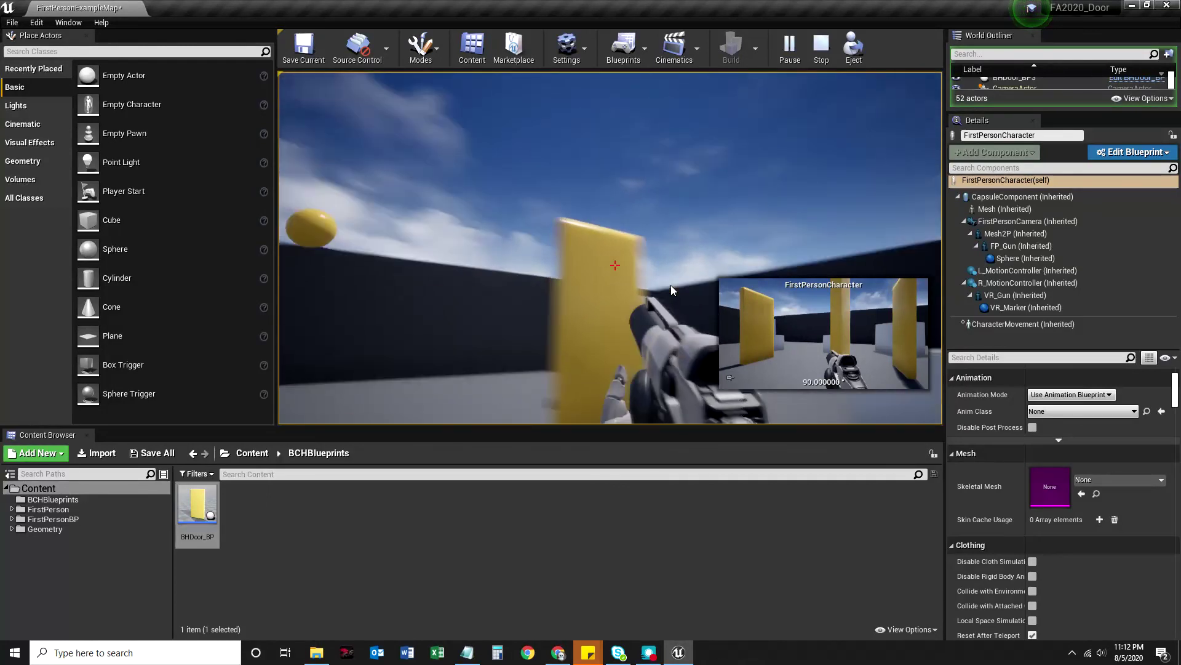
pyautogui.press('w')
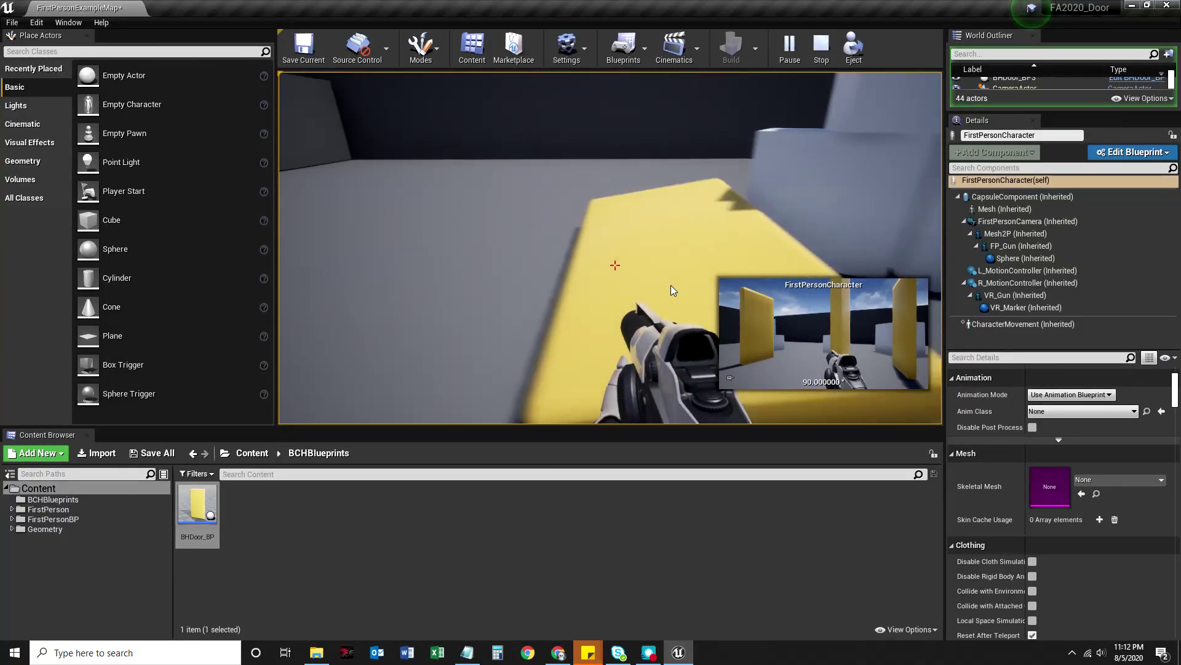
pyautogui.press('w')
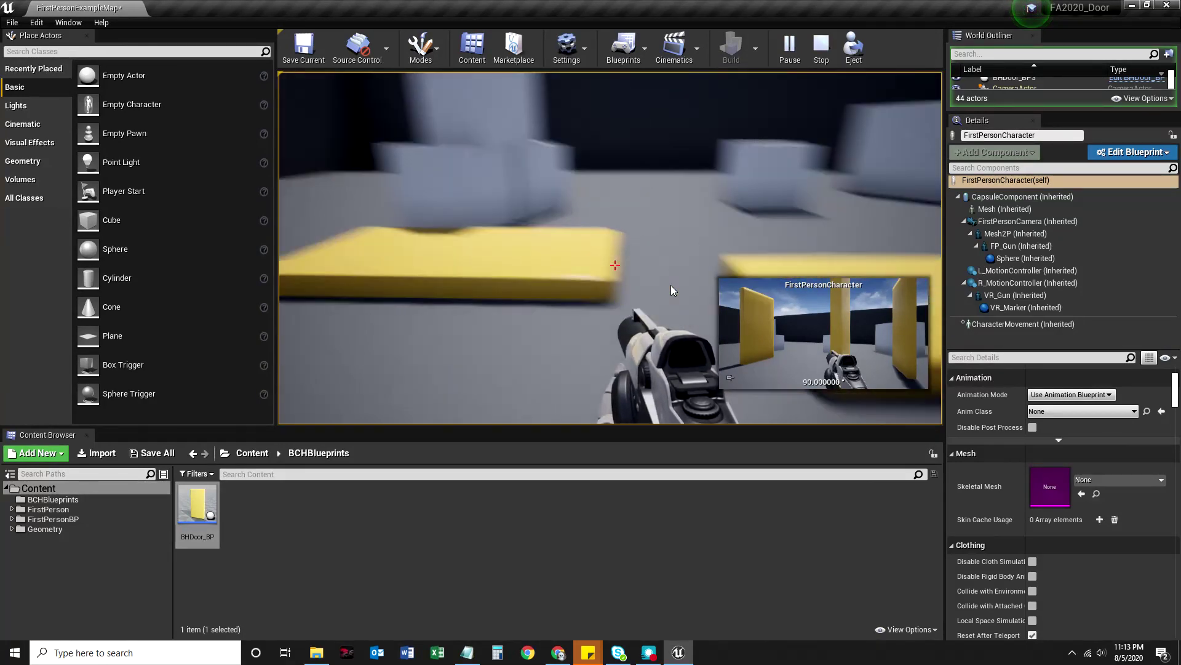
pyautogui.press('Escape')
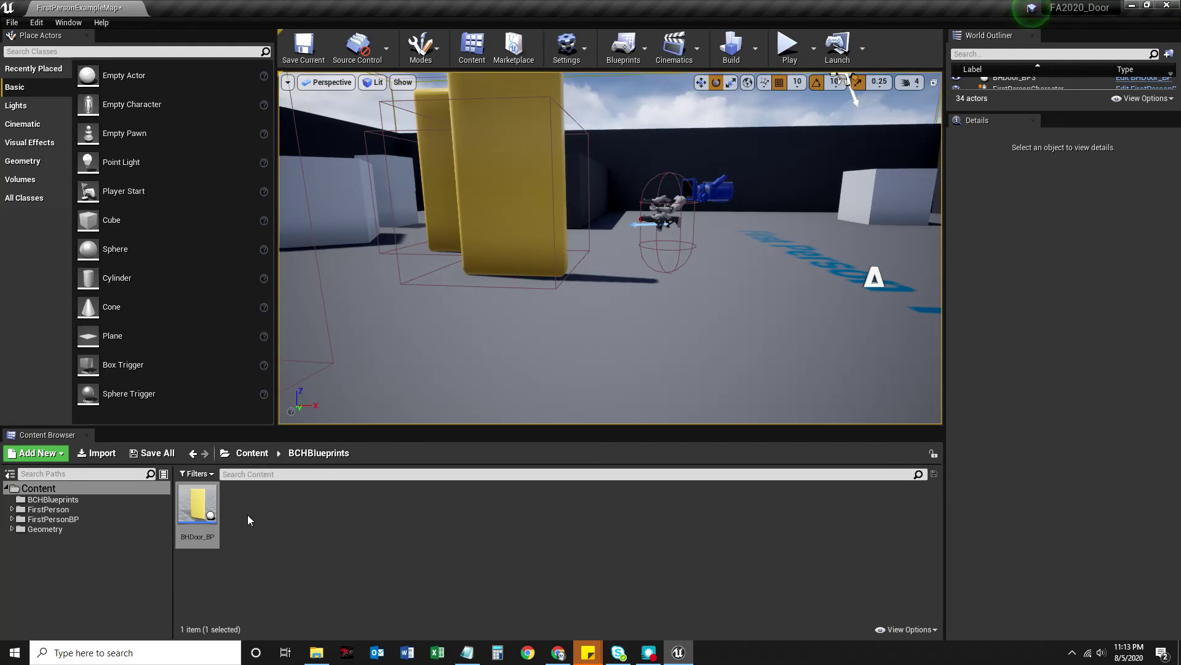
# Step: Reopen BHDoor_BP at its overlap event and Print String nodes, and compile the blueprint
pyautogui.doubleClick(197, 503)
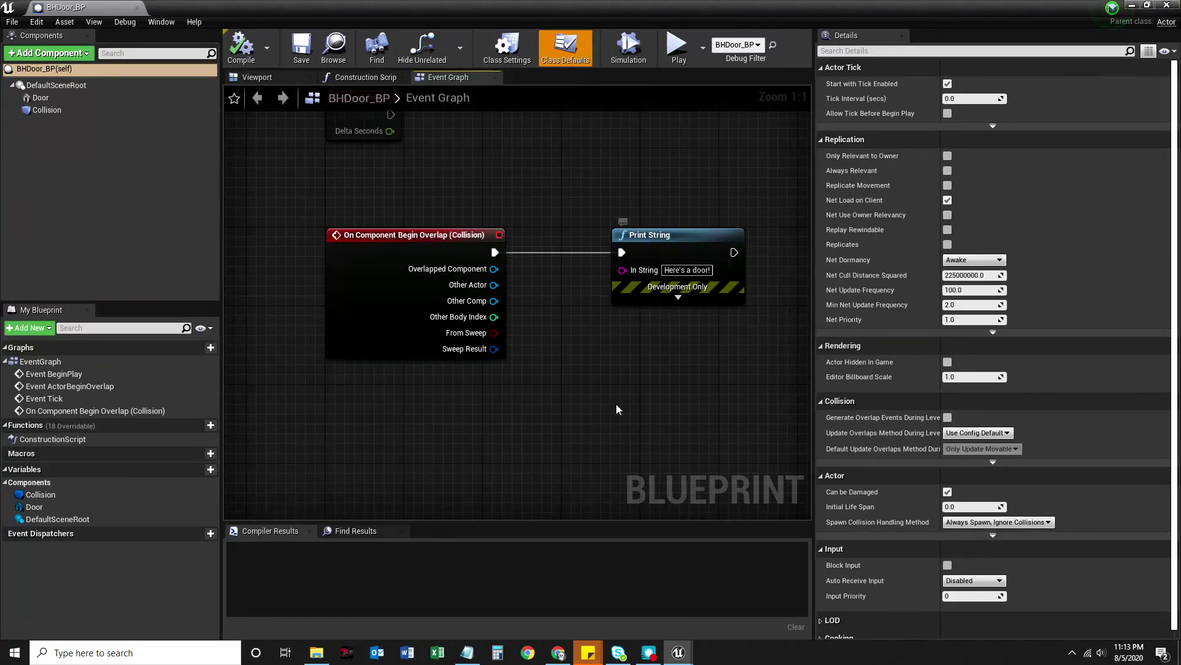
pyautogui.scroll(-4, 615, 431)
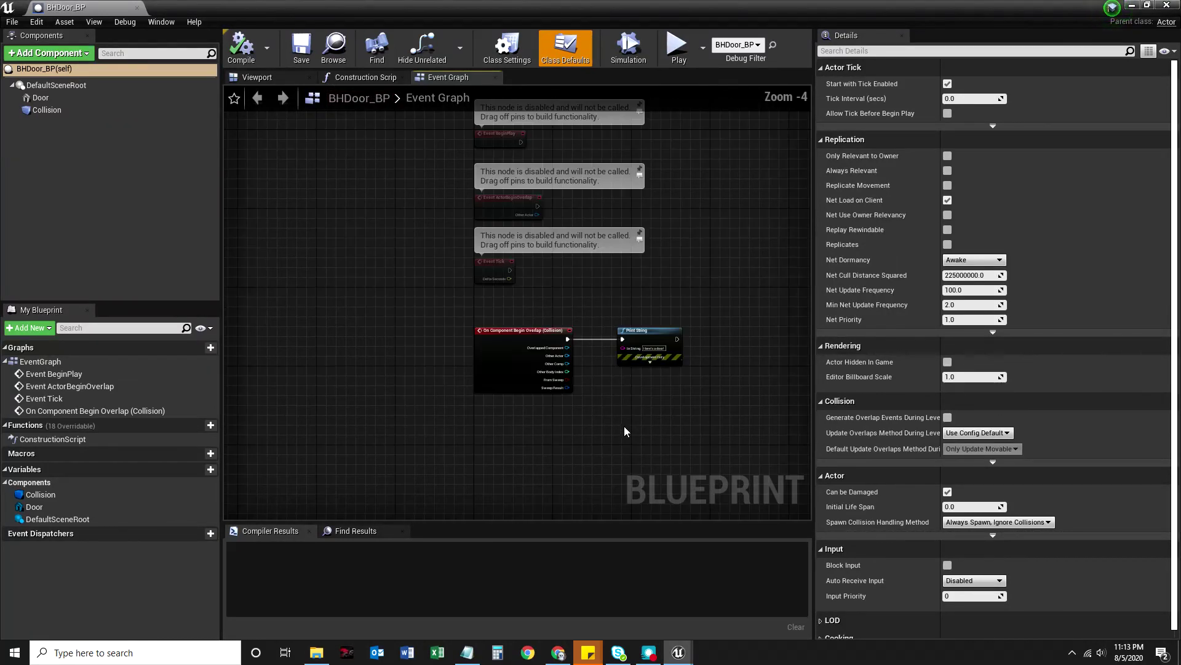
pyautogui.moveTo(599, 400); pyautogui.dragTo(521, 372, button='right')
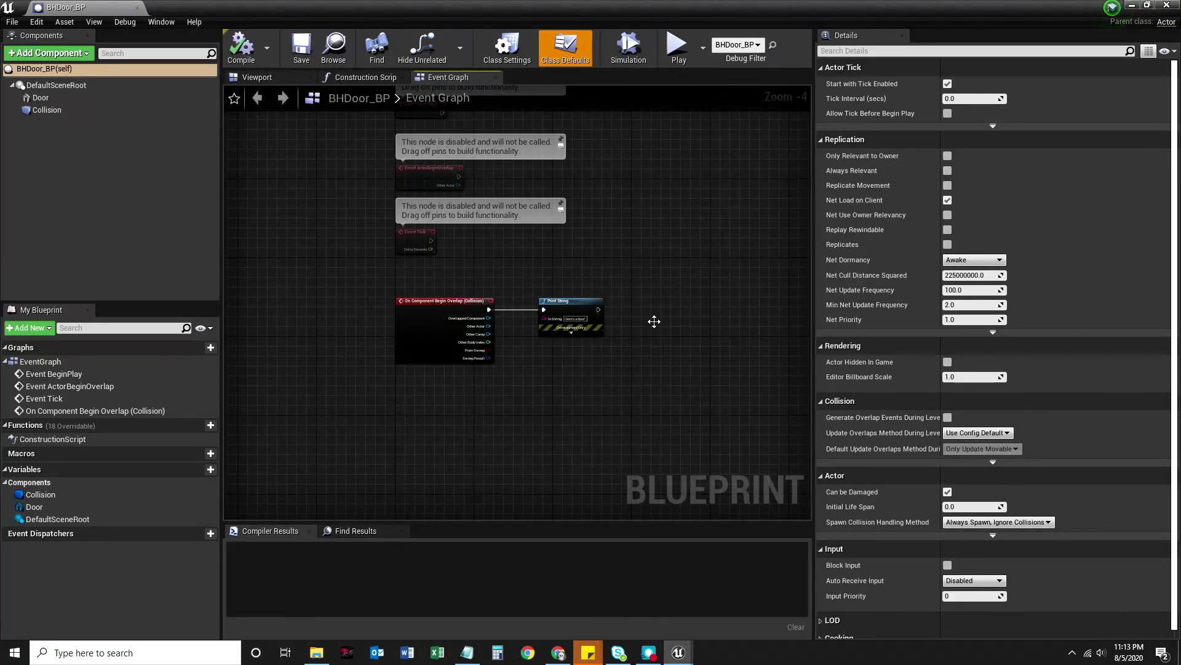
pyautogui.click(242, 51)
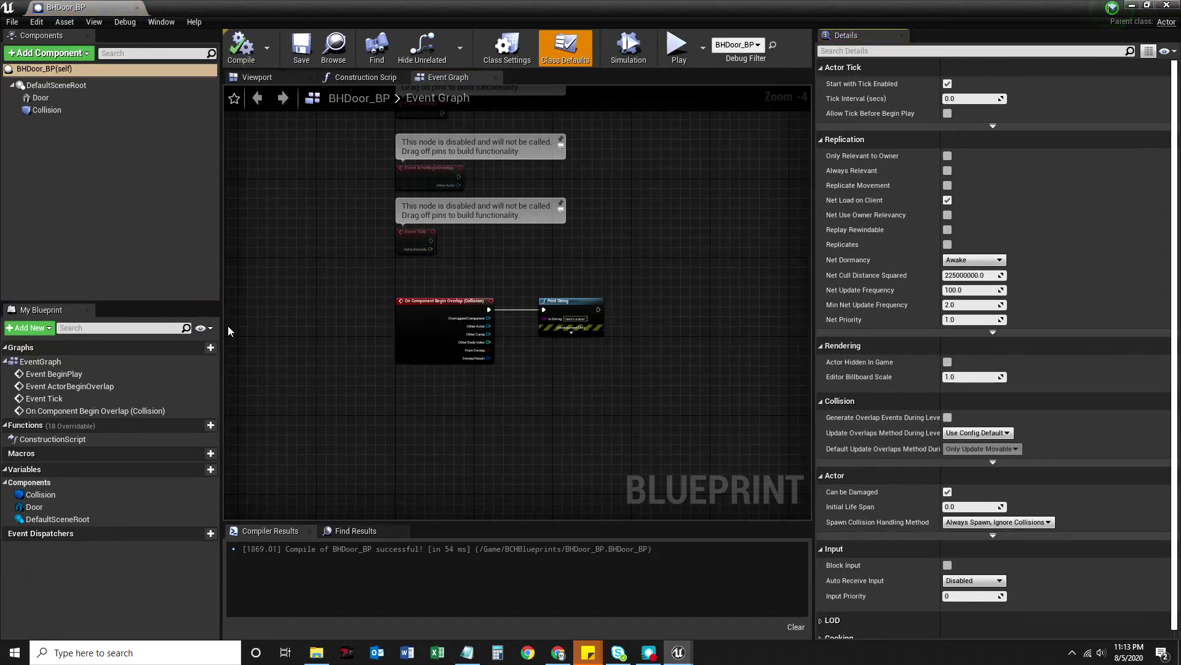